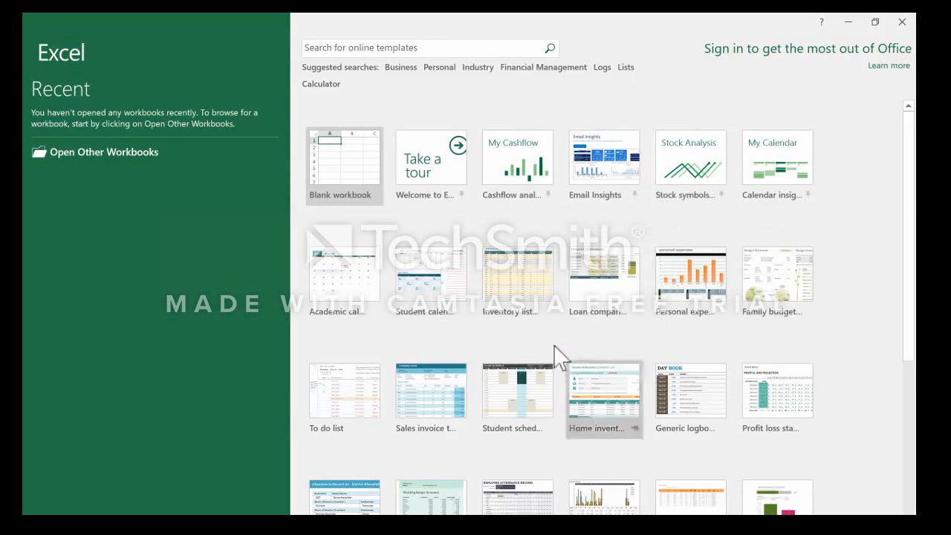
# Browse the workbook templates offered on the start screen.
pyautogui.scroll(-3, 569, 405)
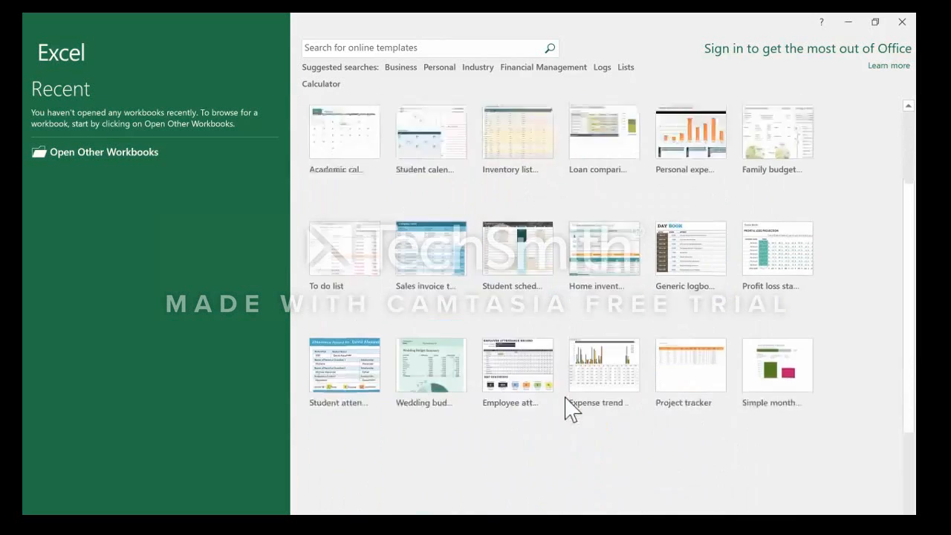
pyautogui.scroll(3, 571, 405)
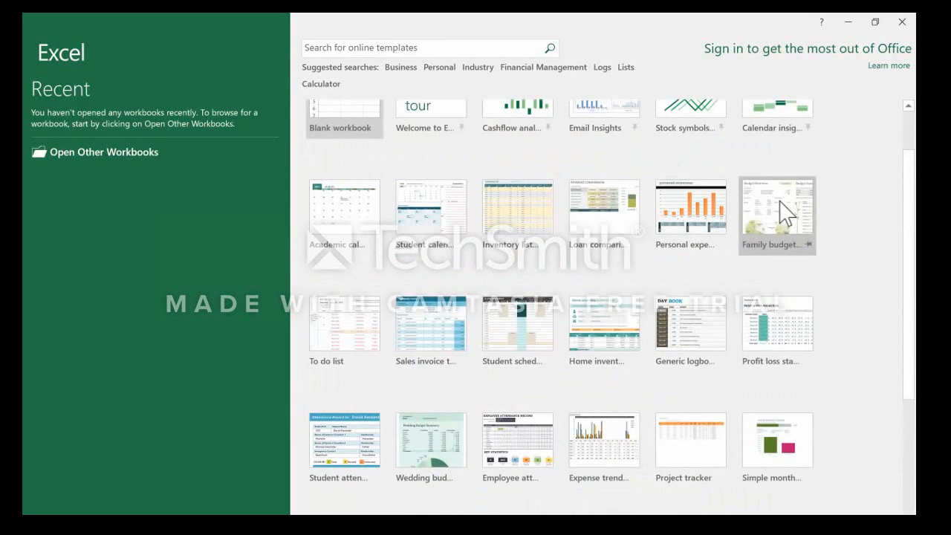
pyautogui.scroll(-5, 730, 336)
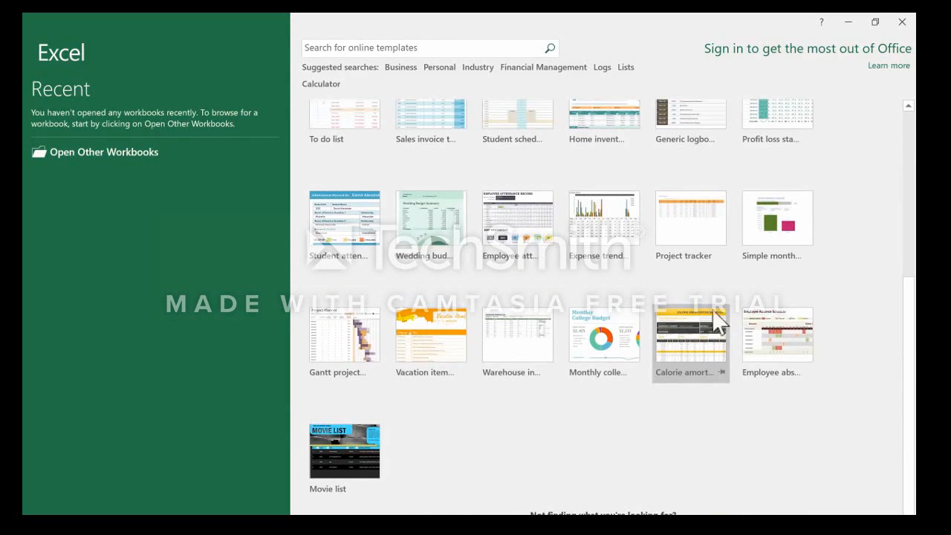
pyautogui.scroll(5, 695, 320)
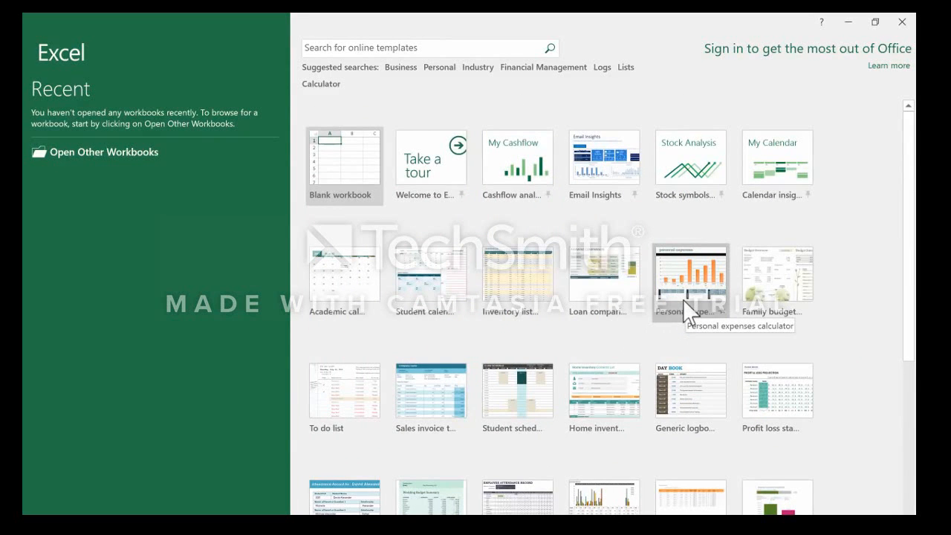
pyautogui.scroll(-4, 639, 267)
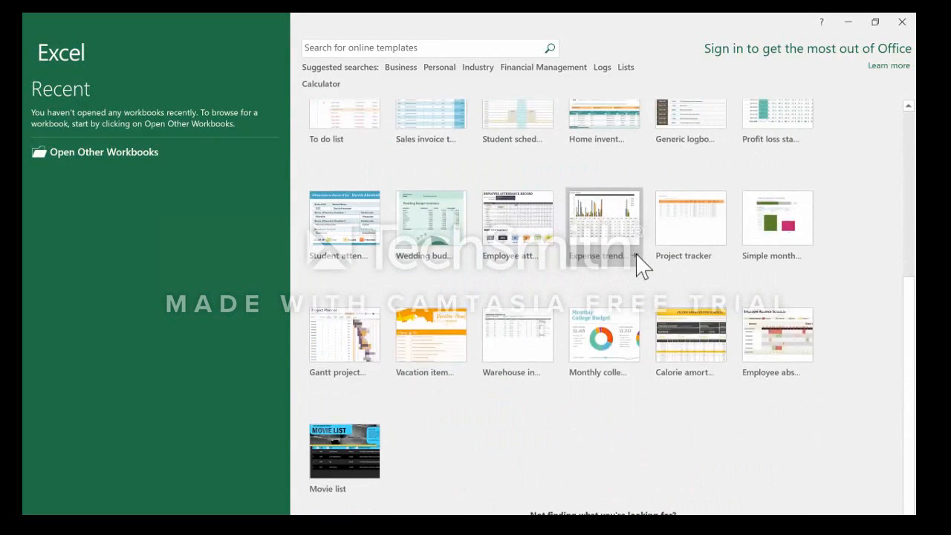
pyautogui.scroll(4, 638, 266)
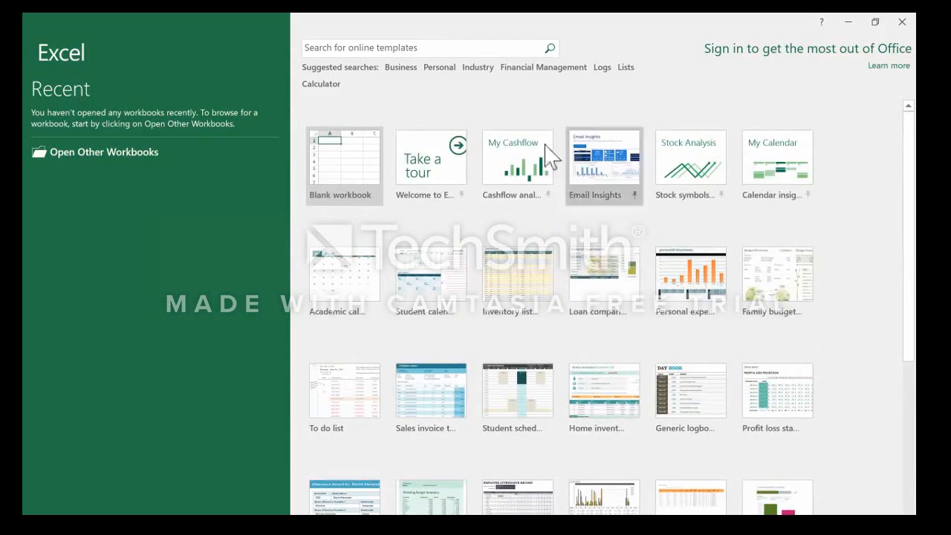
# Search the online templates for "budget" and look through the results and their categories.
pyautogui.click(396, 46)
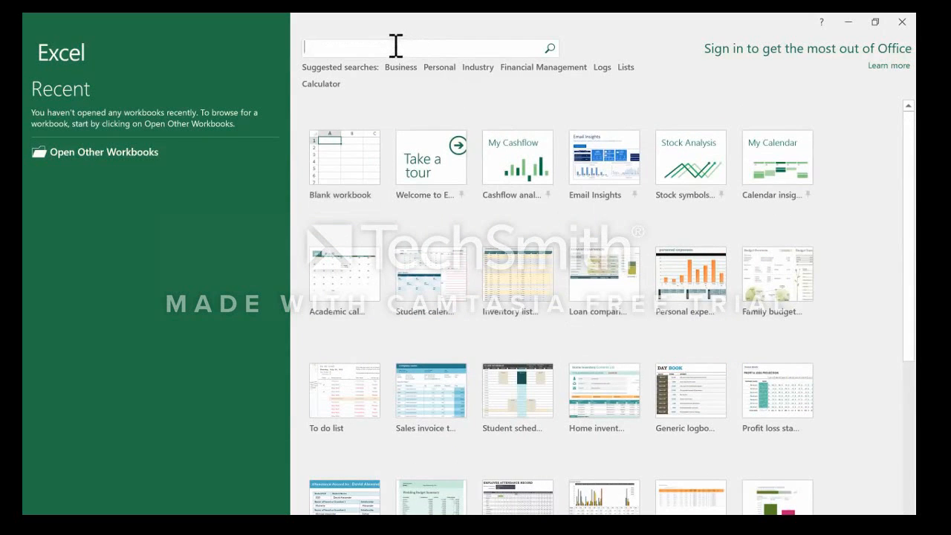
pyautogui.write('budget')
pyautogui.press('Return')
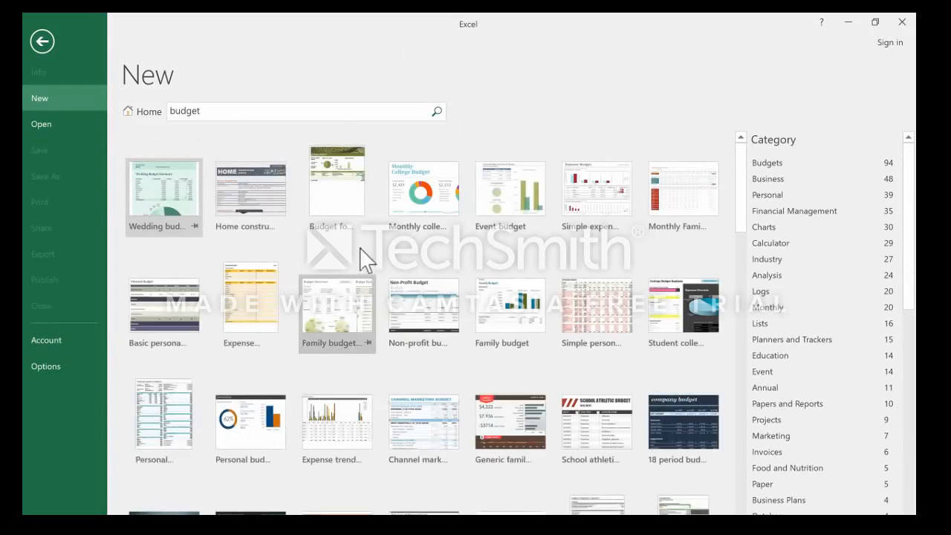
pyautogui.scroll(-5, 371, 256)
pyautogui.scroll(-10, 375, 257)
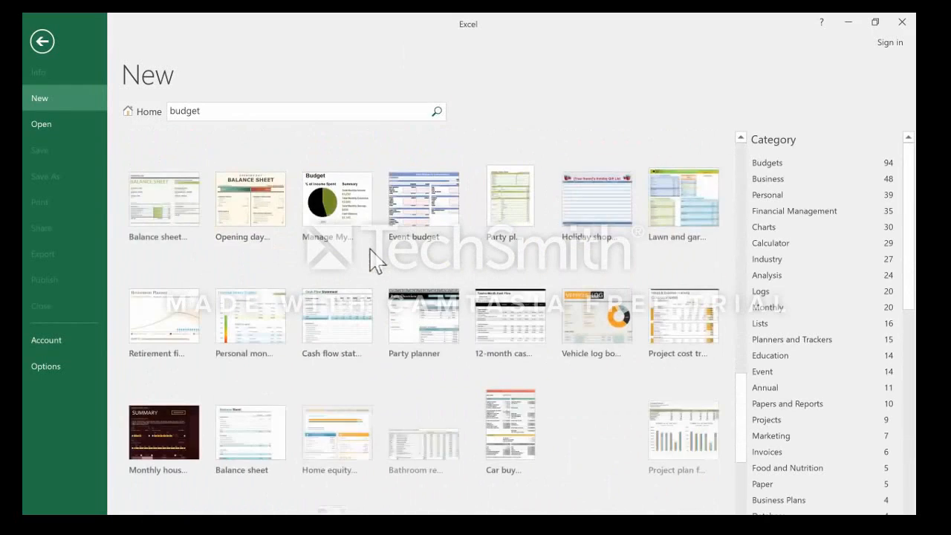
pyautogui.scroll(-4, 375, 260)
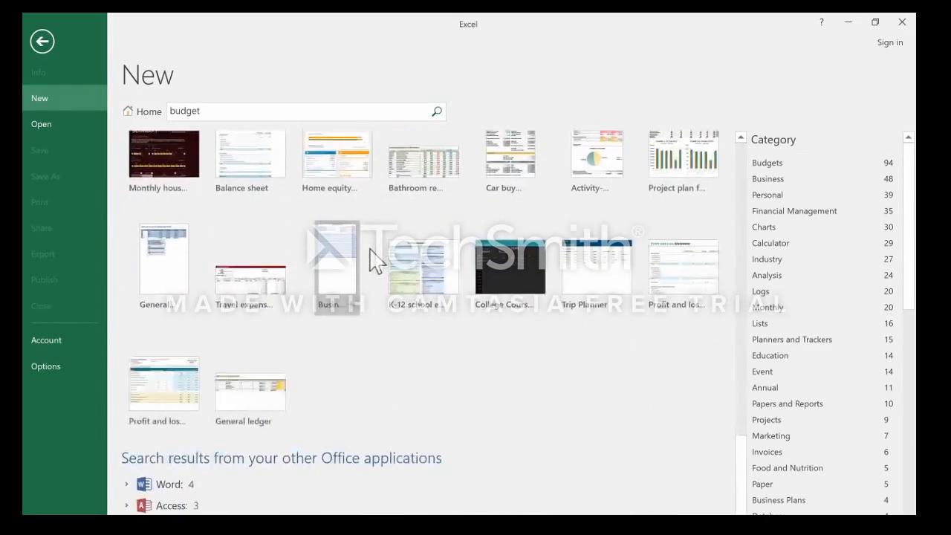
pyautogui.scroll(12, 381, 263)
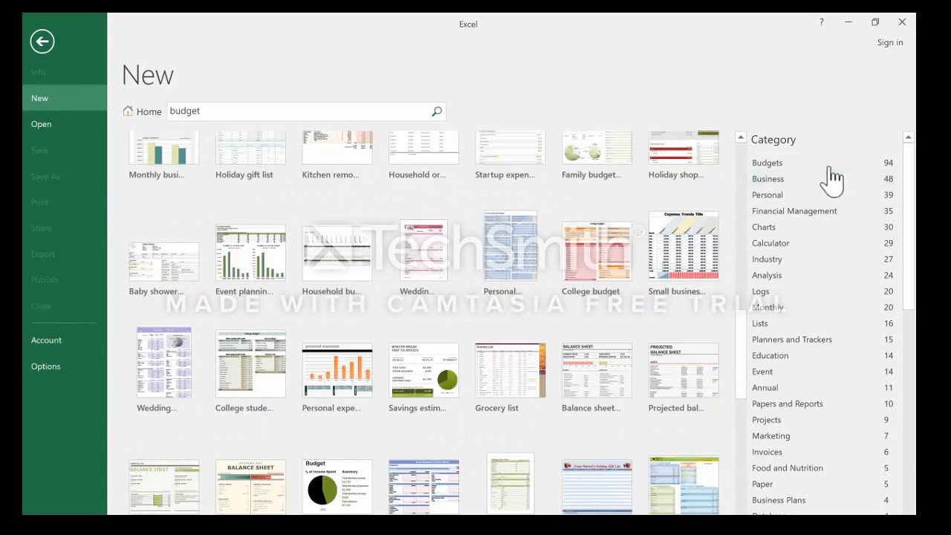
pyautogui.scroll(-9, 818, 181)
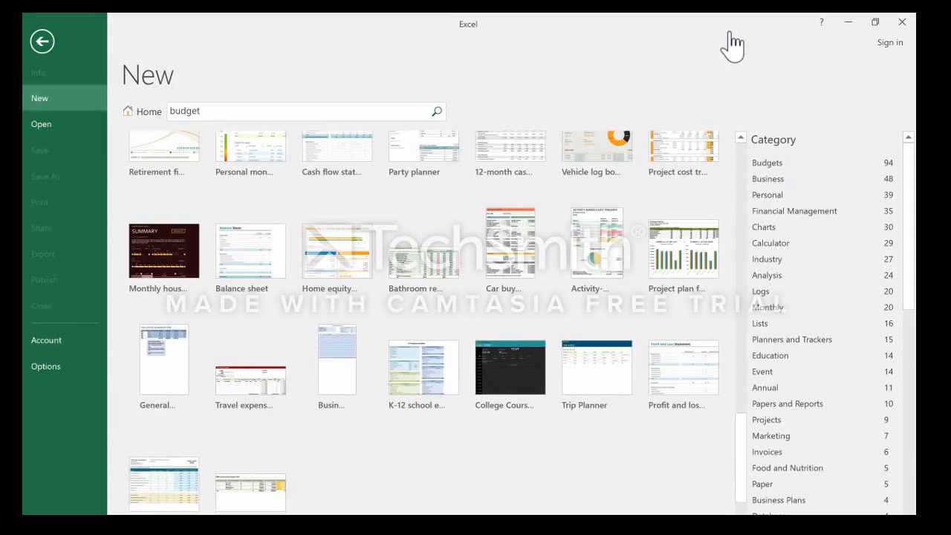
# Filter the budget templates by the Calculator category and preview the Business trip budget template without creating it.
pyautogui.click(771, 243)
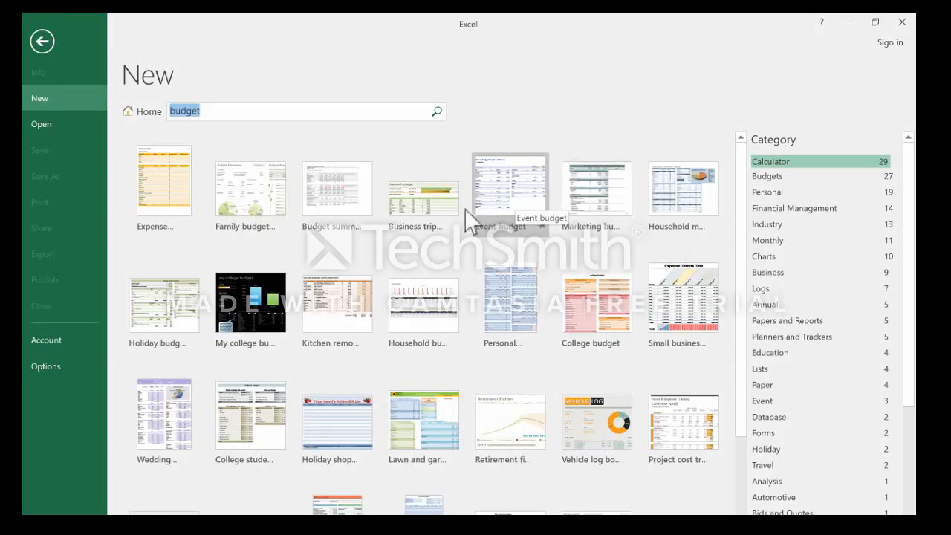
pyautogui.click(439, 214)
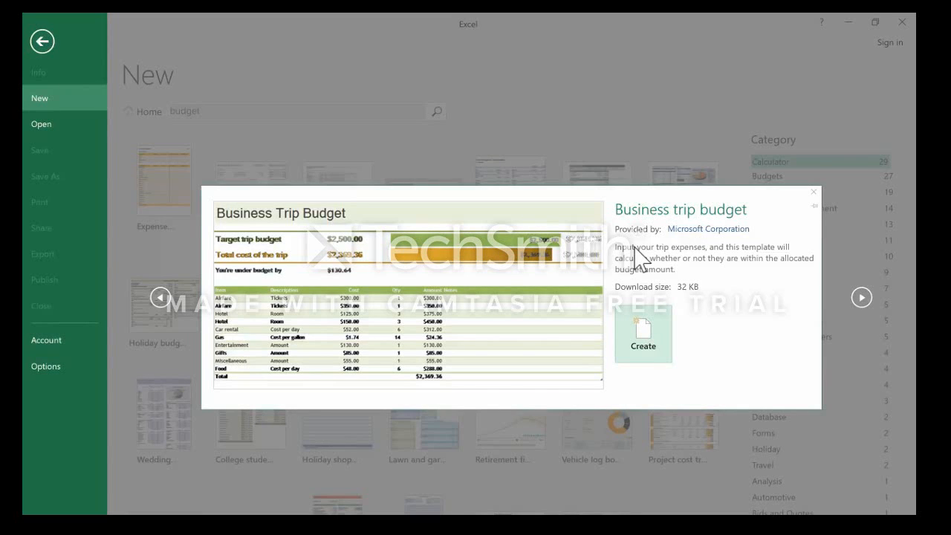
pyautogui.click(817, 201)
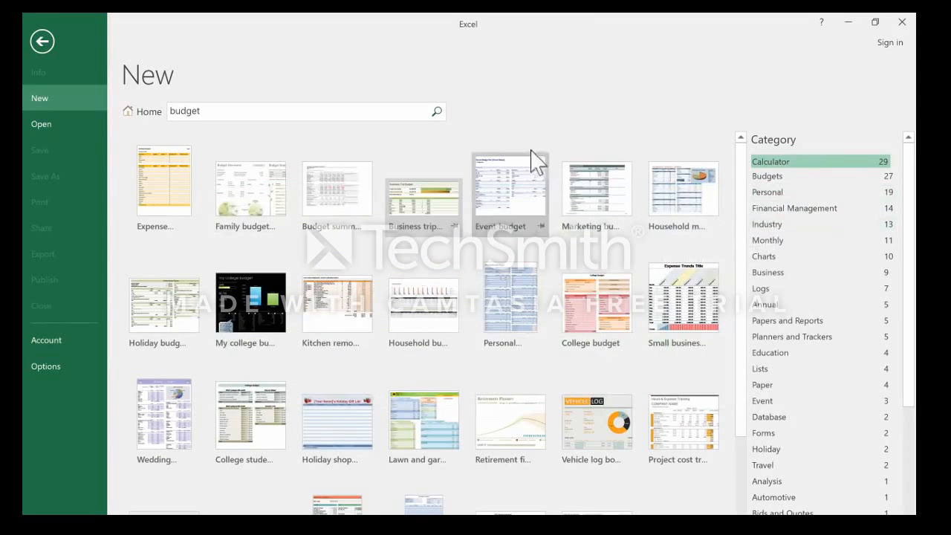
# Leave the budget search results and create a blank workbook.
pyautogui.click(145, 112)
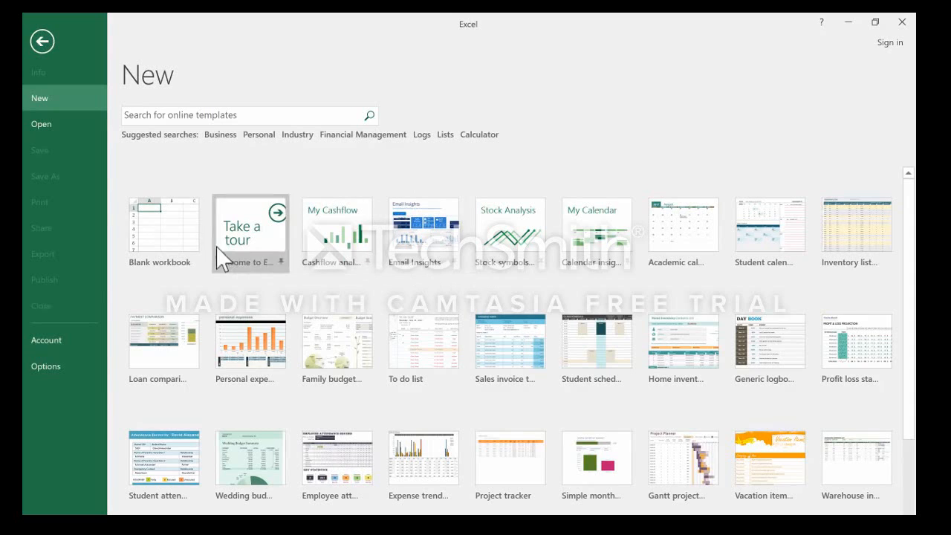
pyautogui.doubleClick(151, 250)
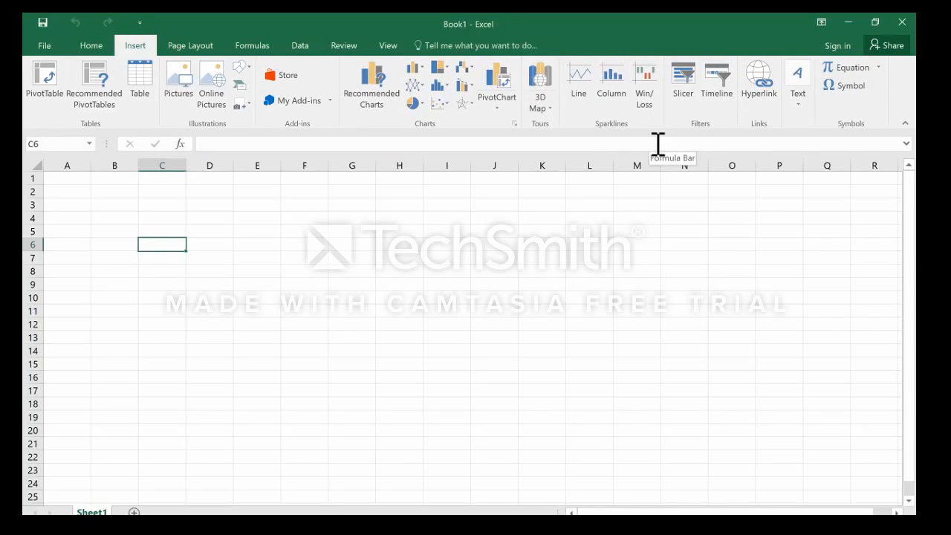
# Look through the ribbon's command sets from Home and Insert to Data, Review and View.
pyautogui.click(92, 49)
pyautogui.click(138, 49)
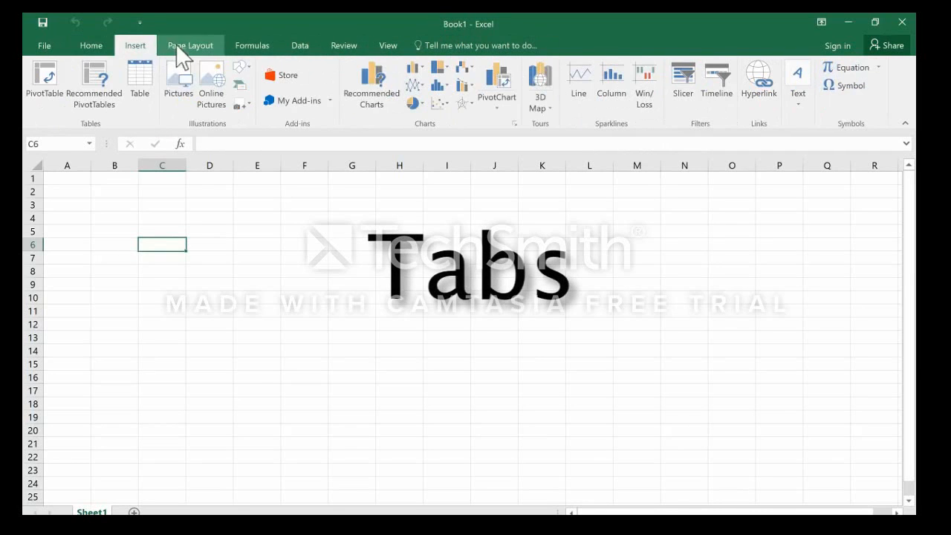
pyautogui.click(188, 47)
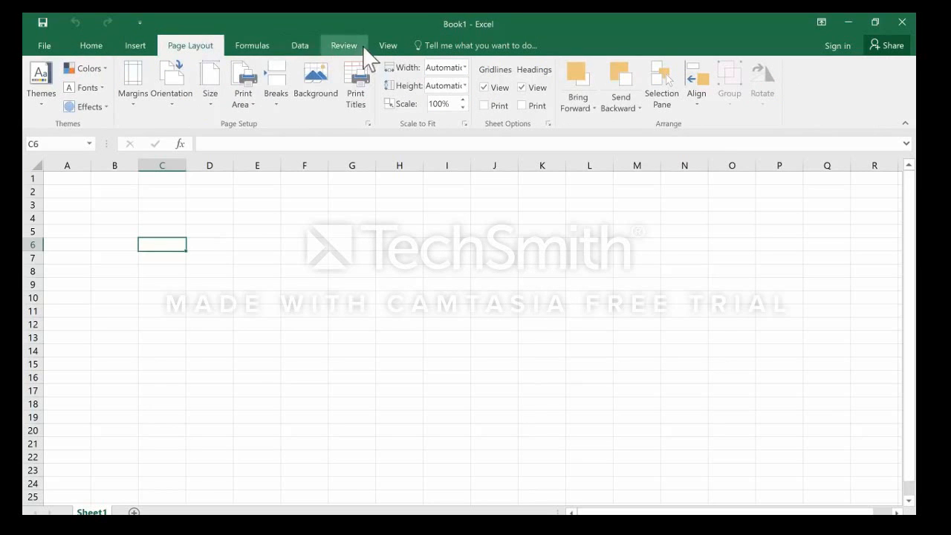
pyautogui.click(298, 52)
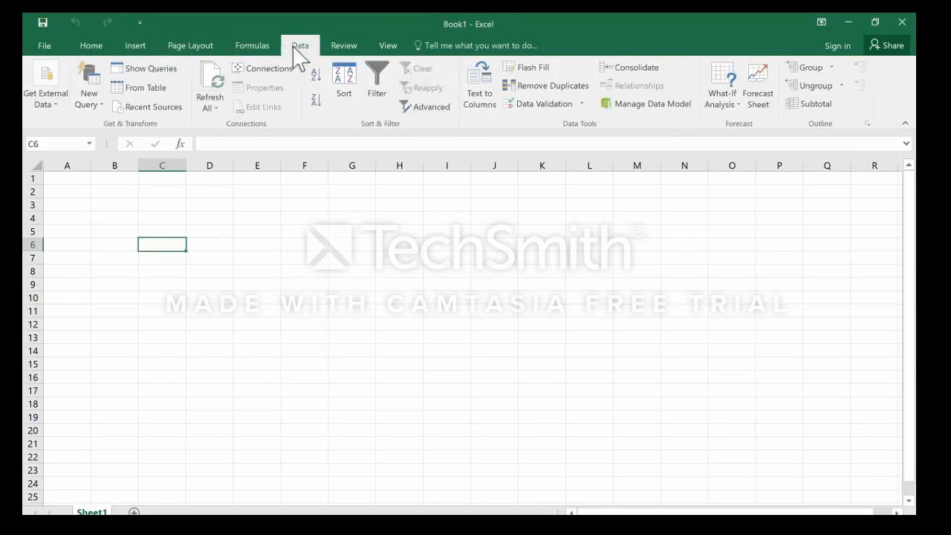
pyautogui.click(352, 54)
pyautogui.click(395, 52)
pyautogui.click(348, 51)
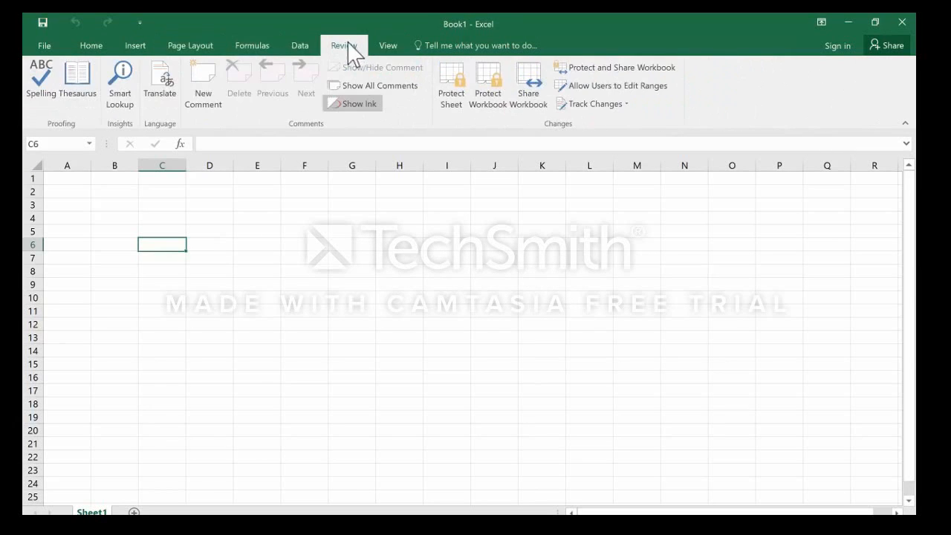
pyautogui.click(311, 52)
pyautogui.click(258, 54)
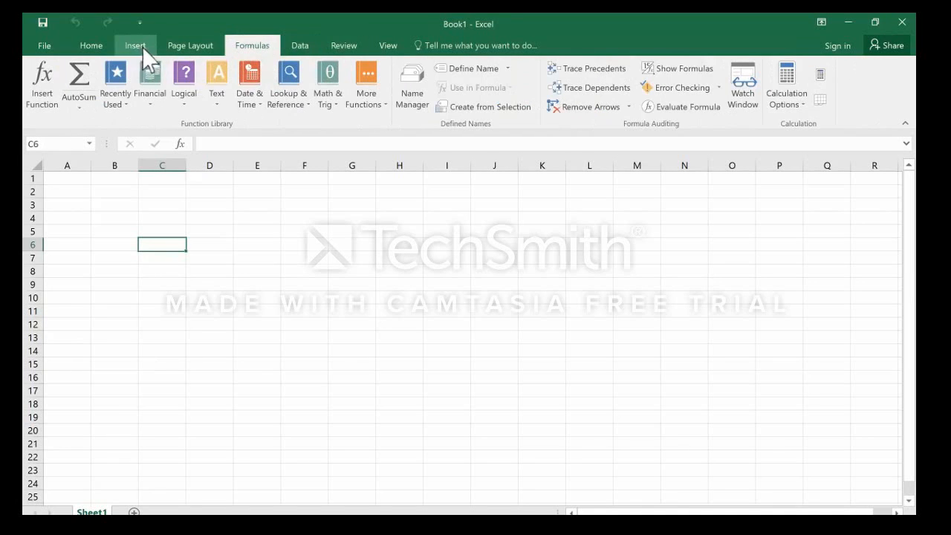
pyautogui.click(142, 47)
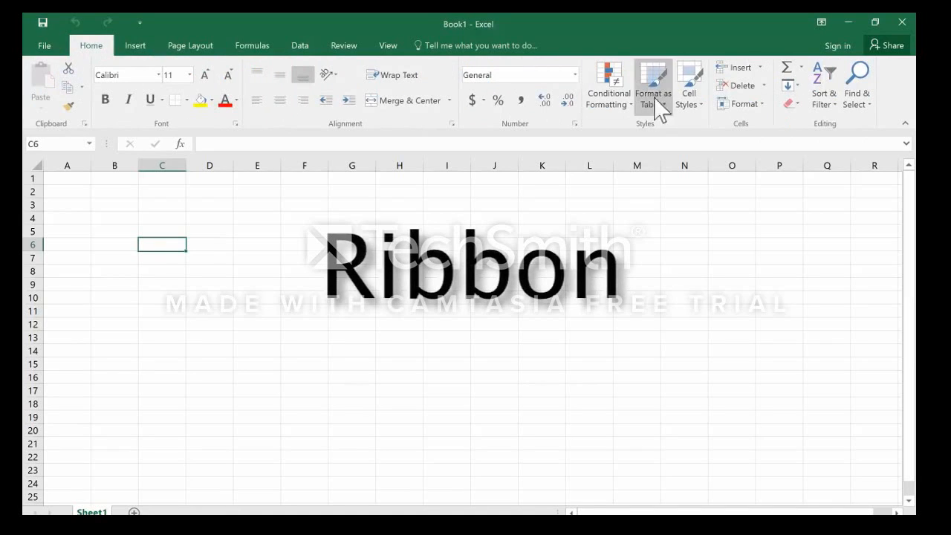
# Examine the Page Layout commands for themes, page setup and scaling, briefly comparing them with the Formulas commands.
pyautogui.click(196, 50)
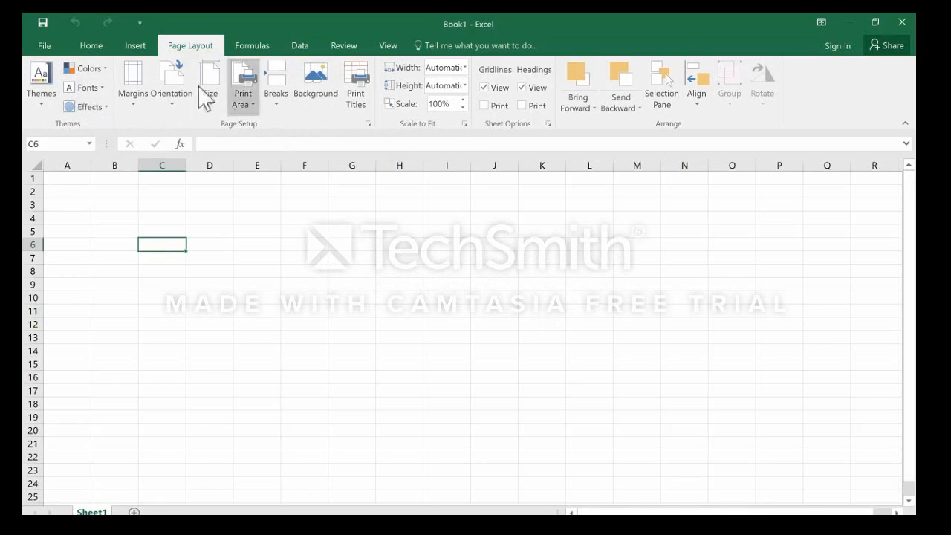
pyautogui.scroll(-1, 194, 63)
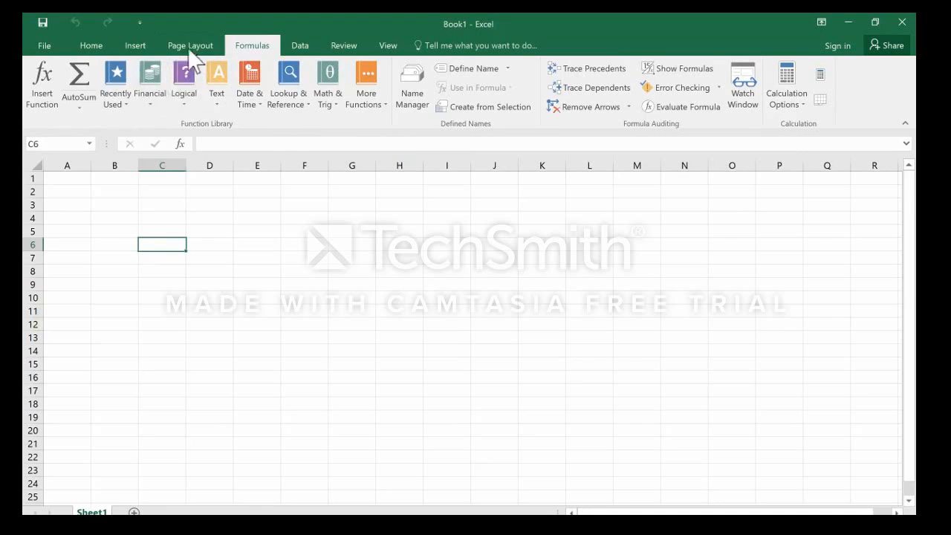
pyautogui.click(190, 48)
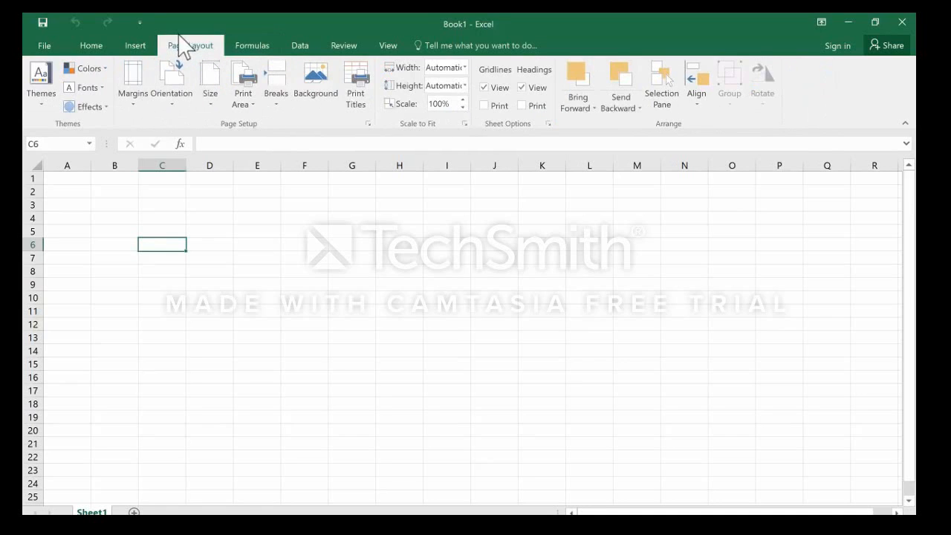
pyautogui.scroll(1, 193, 52)
pyautogui.scroll(-1, 193, 53)
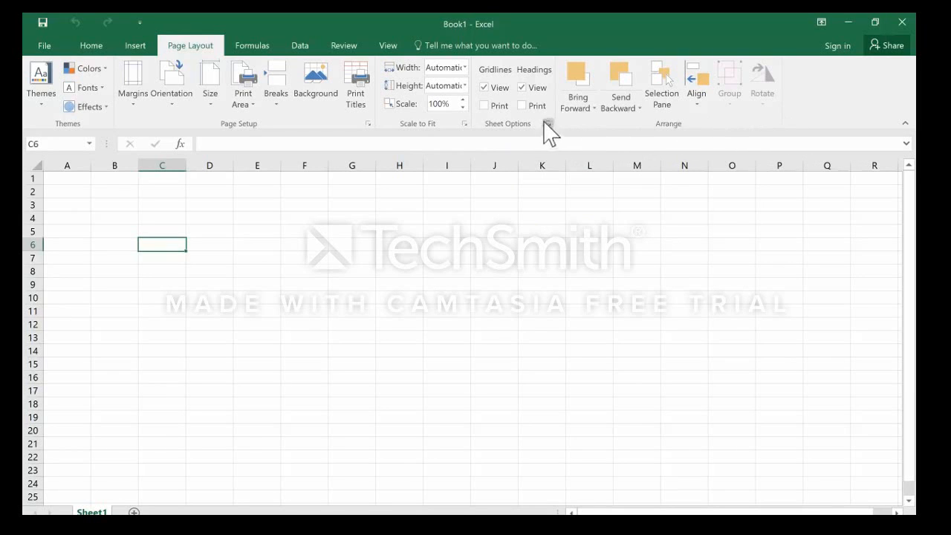
# View the full Page Setup options, close them without changes, and return to the Page Layout commands.
pyautogui.click(465, 125)
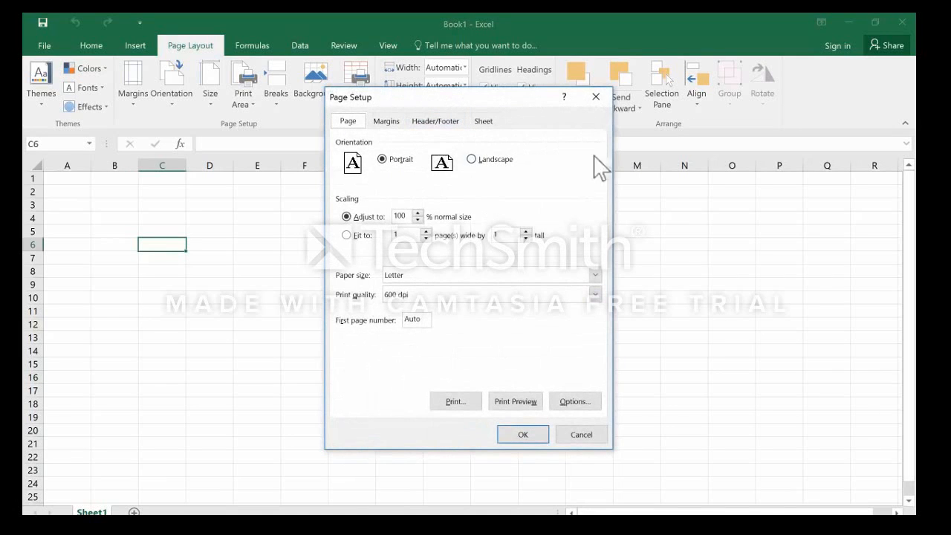
pyautogui.click(601, 97)
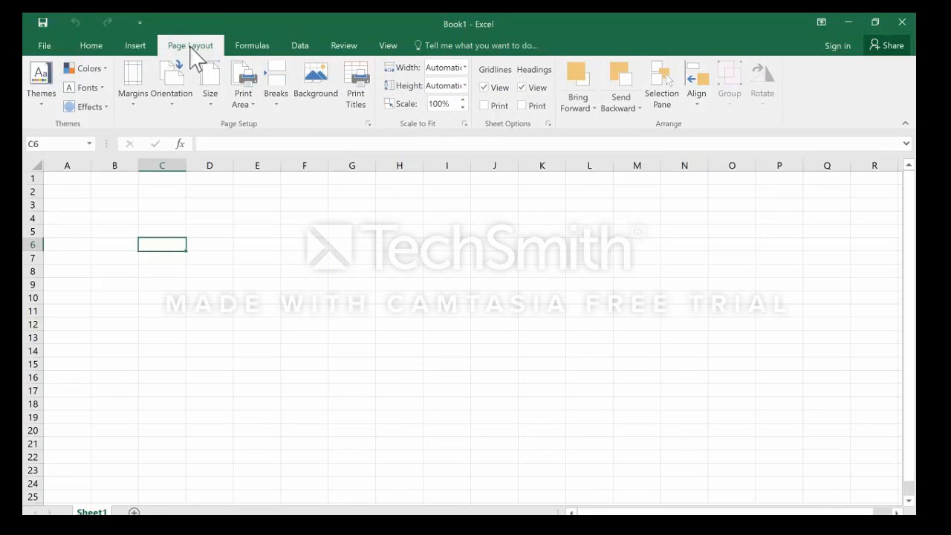
pyautogui.scroll(1, 798, 121)
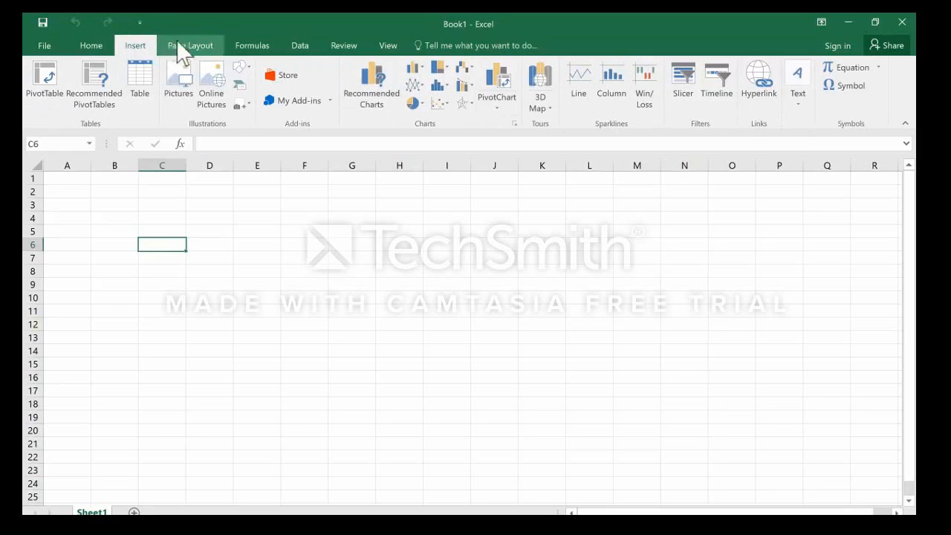
pyautogui.click(194, 47)
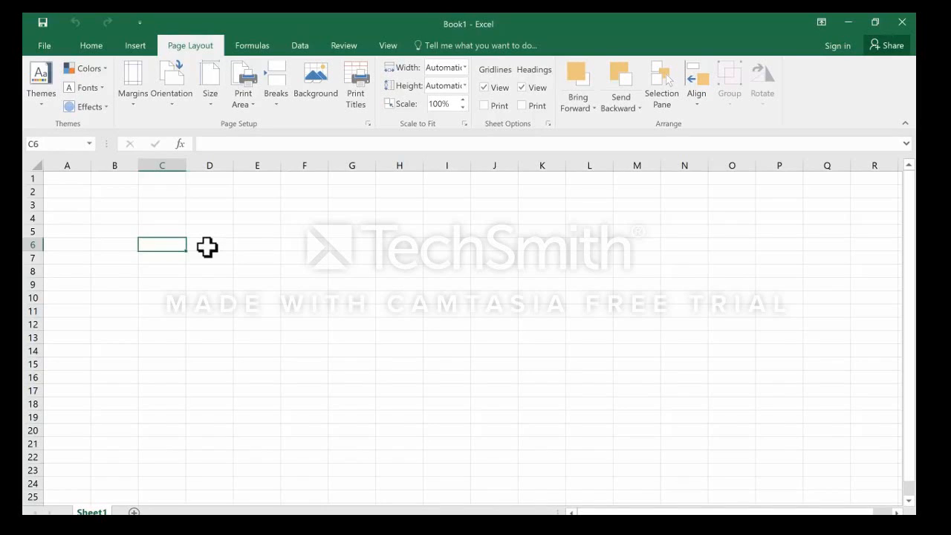
# Select cell D3, row 2, column C and finally column A to demonstrate cells, rows and columns.
pyautogui.click(211, 206)
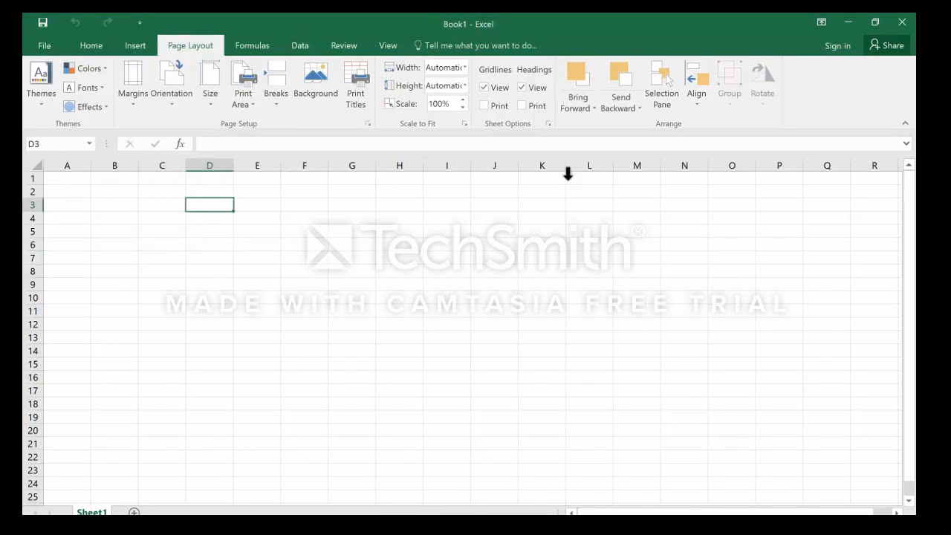
pyautogui.click(156, 162)
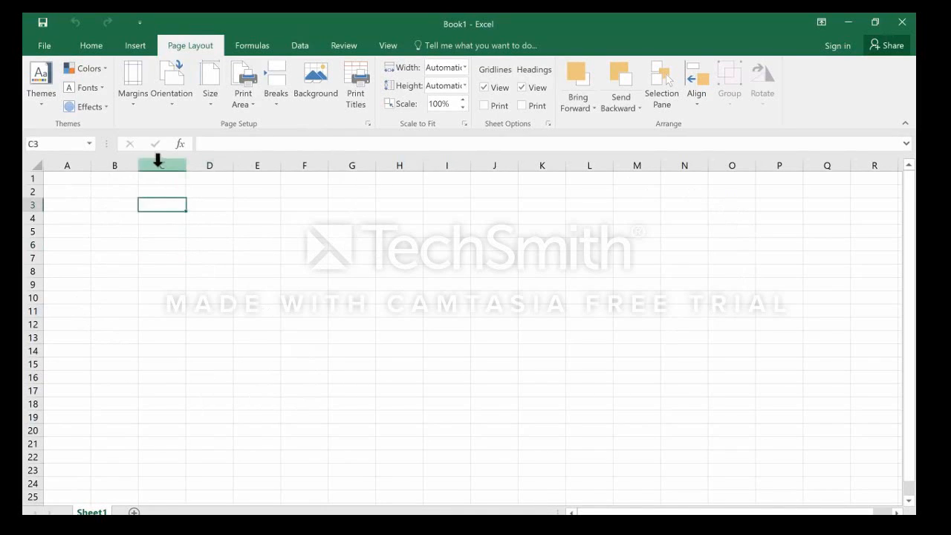
pyautogui.click(33, 192)
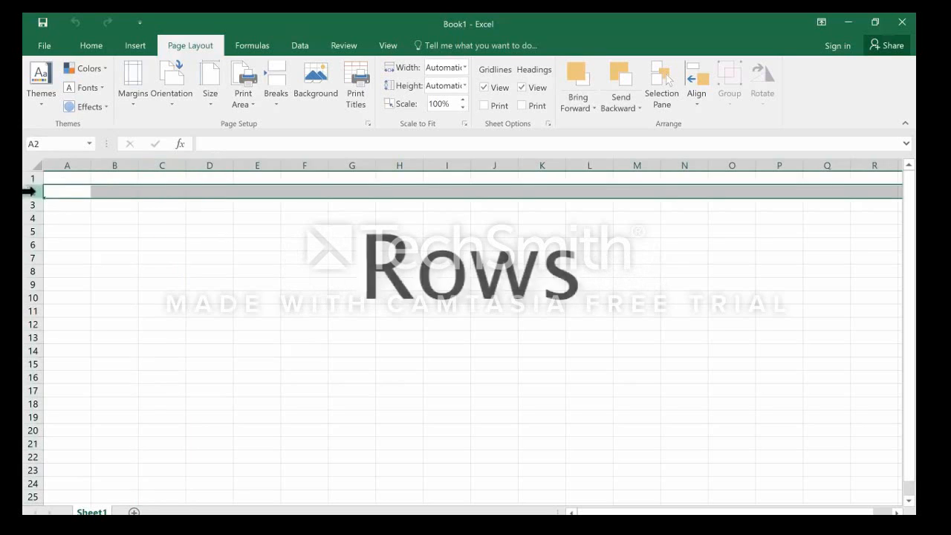
pyautogui.click(158, 159)
pyautogui.click(68, 159)
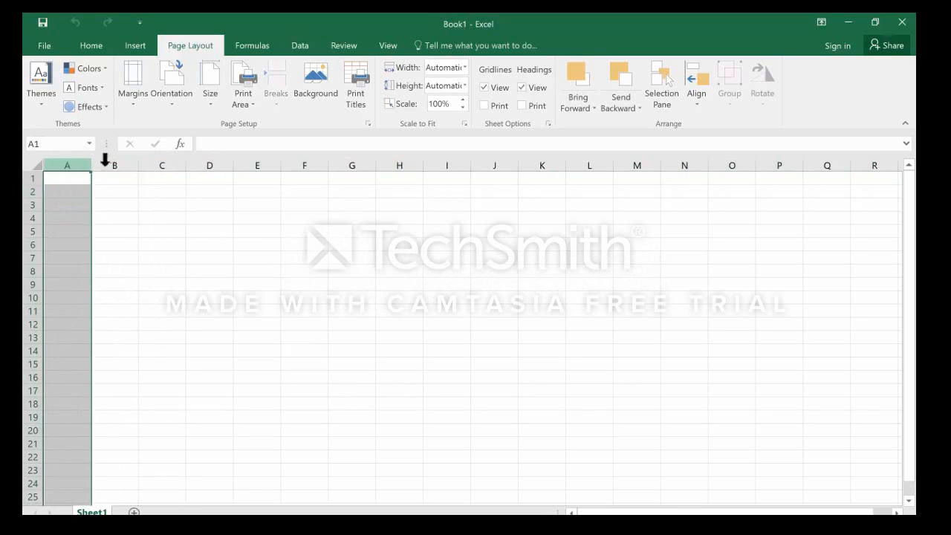
# Select columns B and C in turn, and look across to the sheet's further columns and back.
pyautogui.click(112, 159)
pyautogui.click(169, 157)
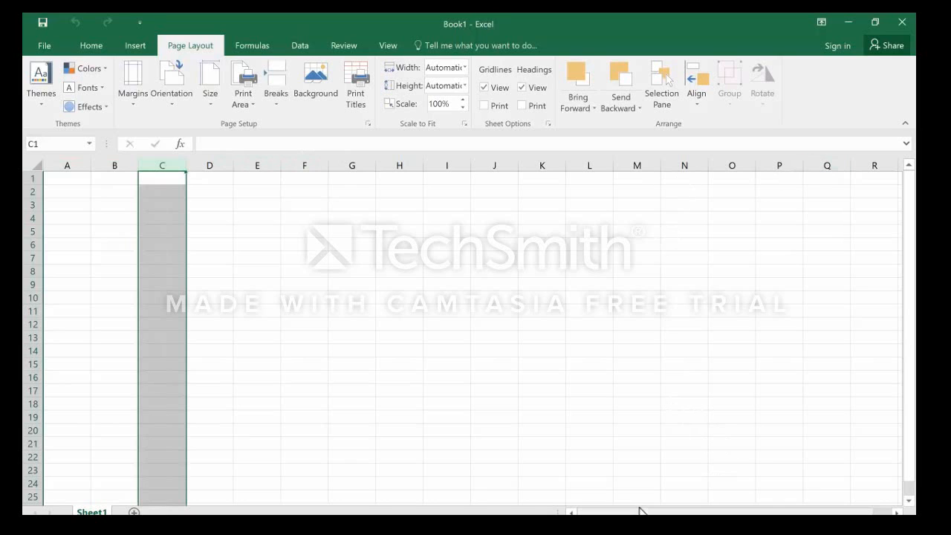
pyautogui.moveTo(735, 509); pyautogui.dragTo(743, 508)
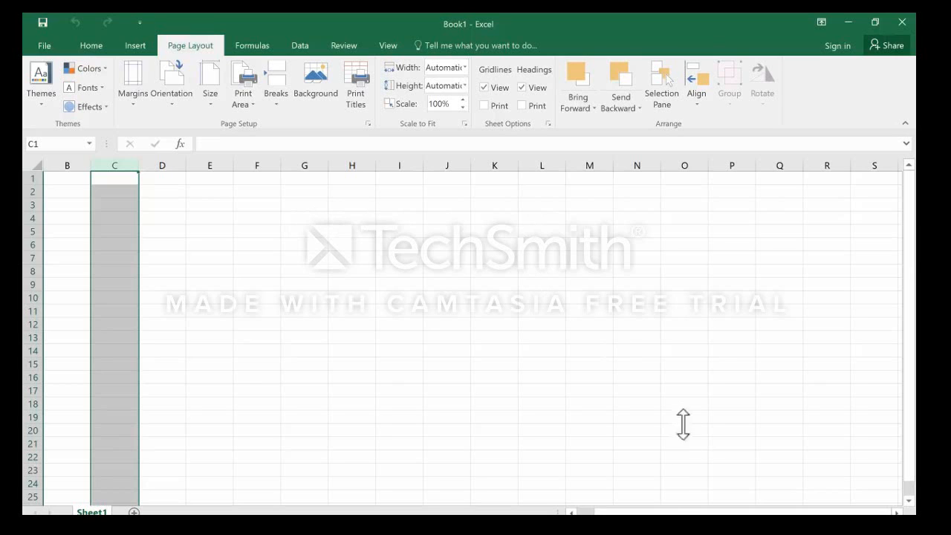
pyautogui.moveTo(694, 511); pyautogui.dragTo(636, 513)
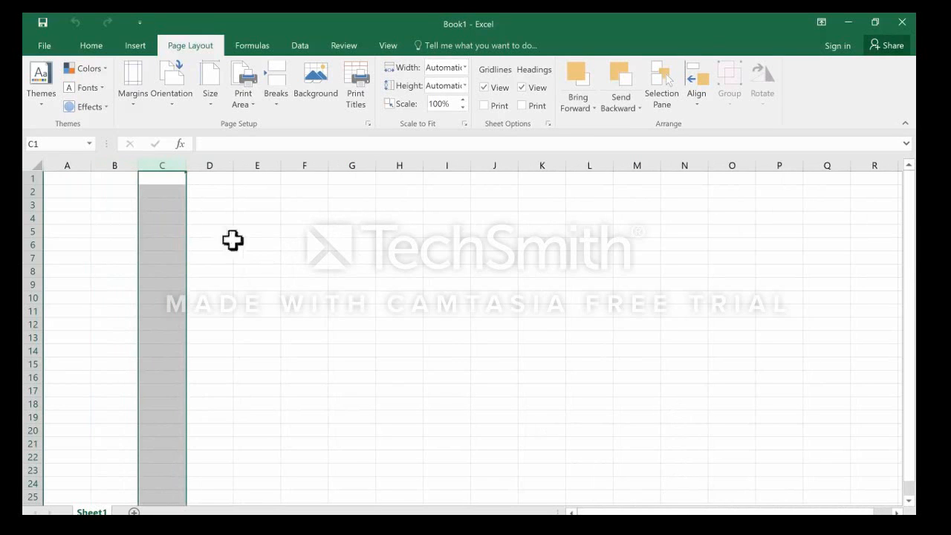
# Select cell A3 and rows 1, 2 and 3 one by one, followed by cell C5 and rows 5 and 4.
pyautogui.click(68, 204)
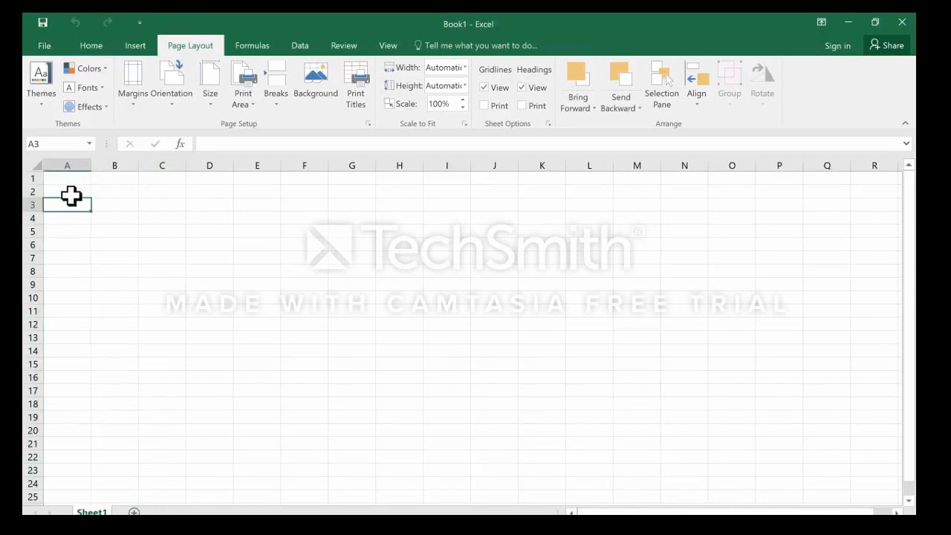
pyautogui.click(27, 177)
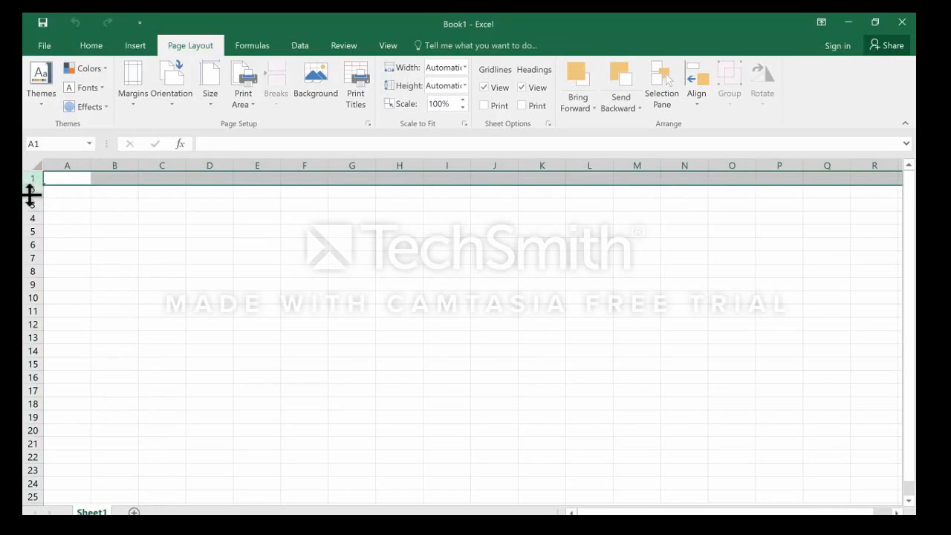
pyautogui.click(29, 192)
pyautogui.click(28, 205)
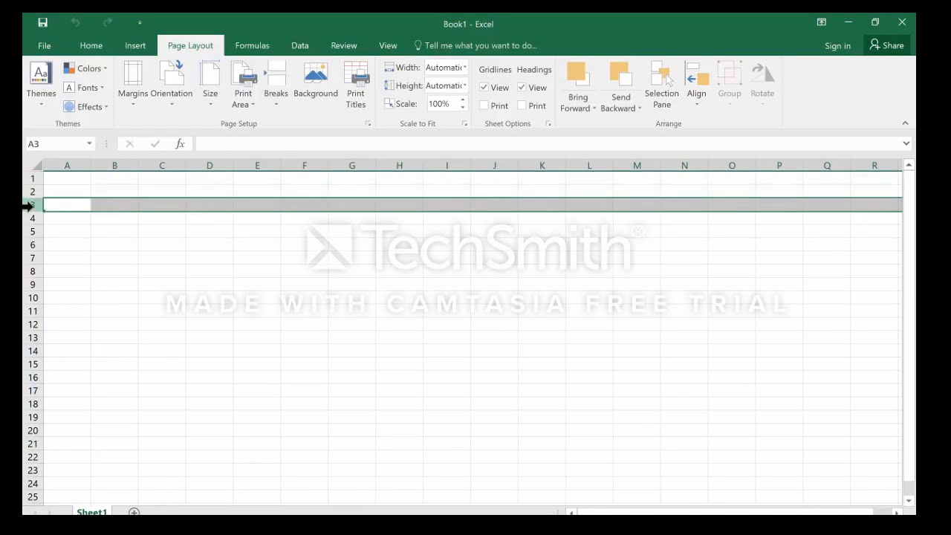
pyautogui.click(149, 230)
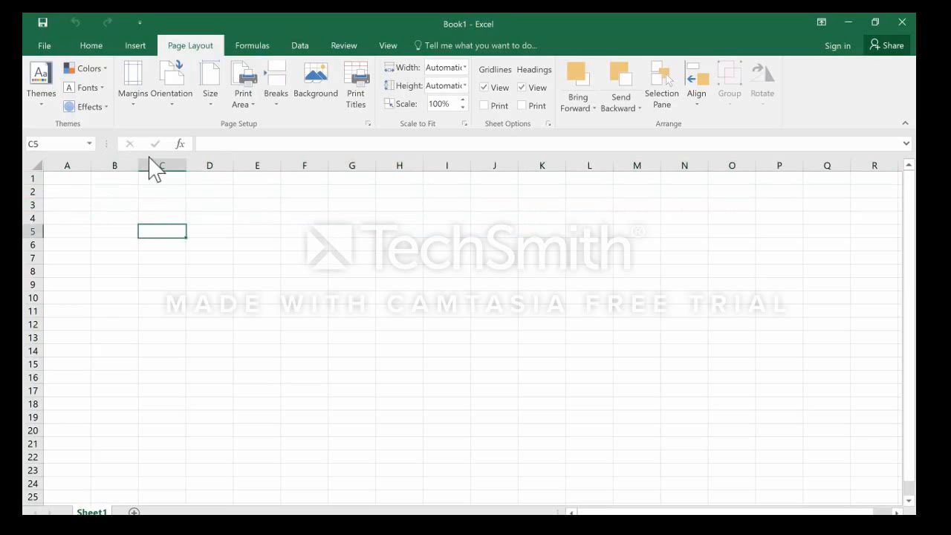
pyautogui.click(37, 231)
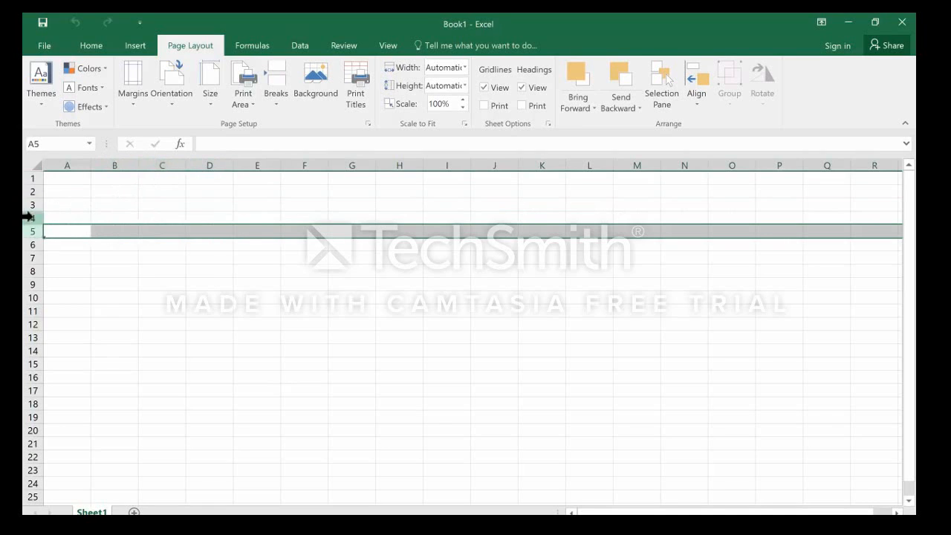
pyautogui.click(30, 217)
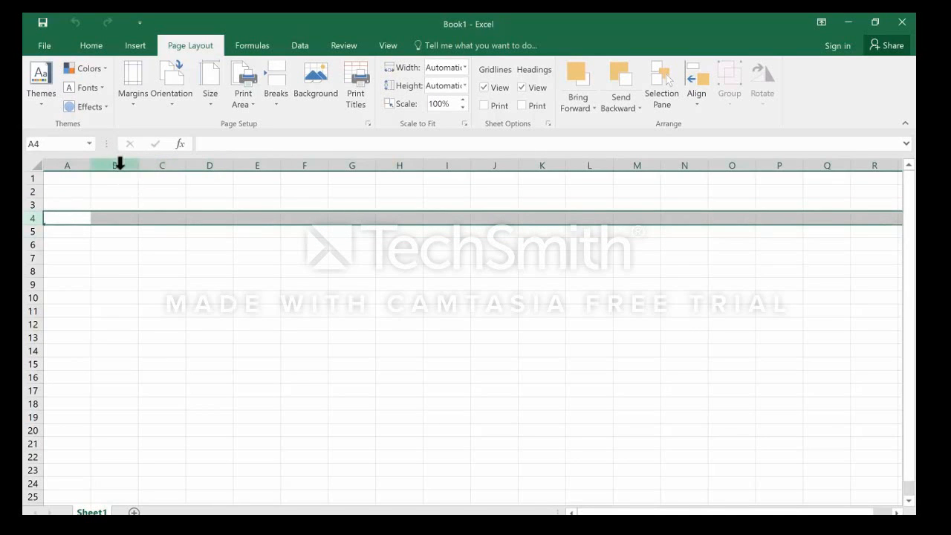
# Select column B, rows 3 and 2, and finally cell B2 where column B and row 2 meet.
pyautogui.click(118, 163)
pyautogui.click(27, 204)
pyautogui.click(29, 191)
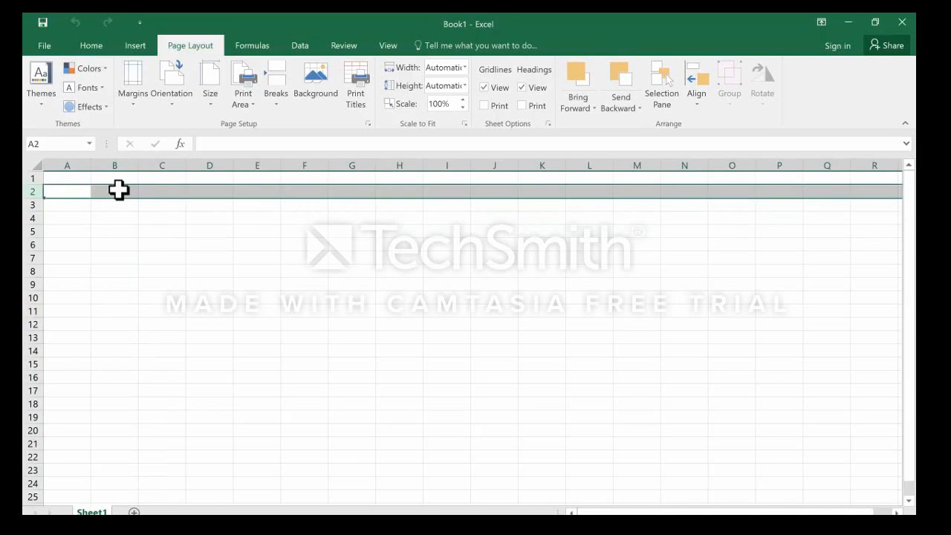
pyautogui.click(118, 190)
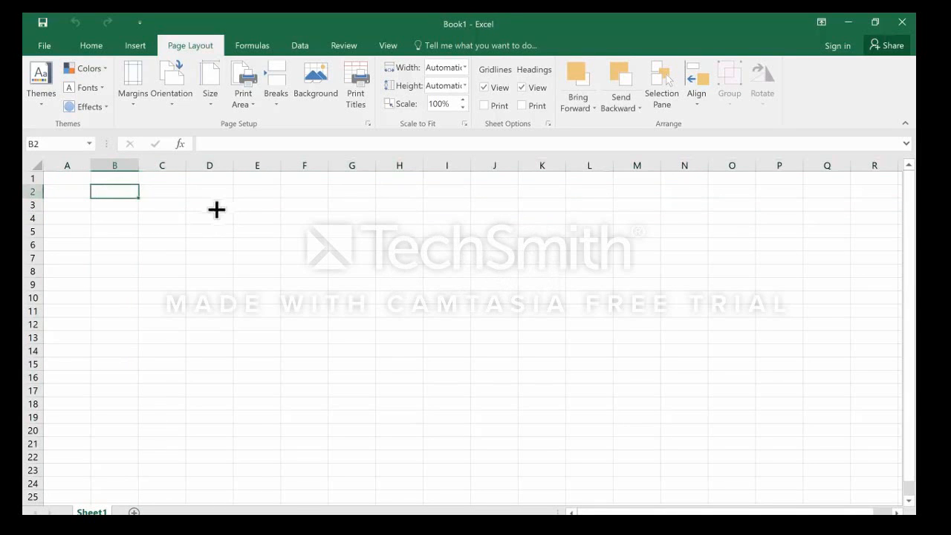
# Select cells D3 and C2, and highlight column C and row 2 to show how a cell address is formed.
pyautogui.click(215, 207)
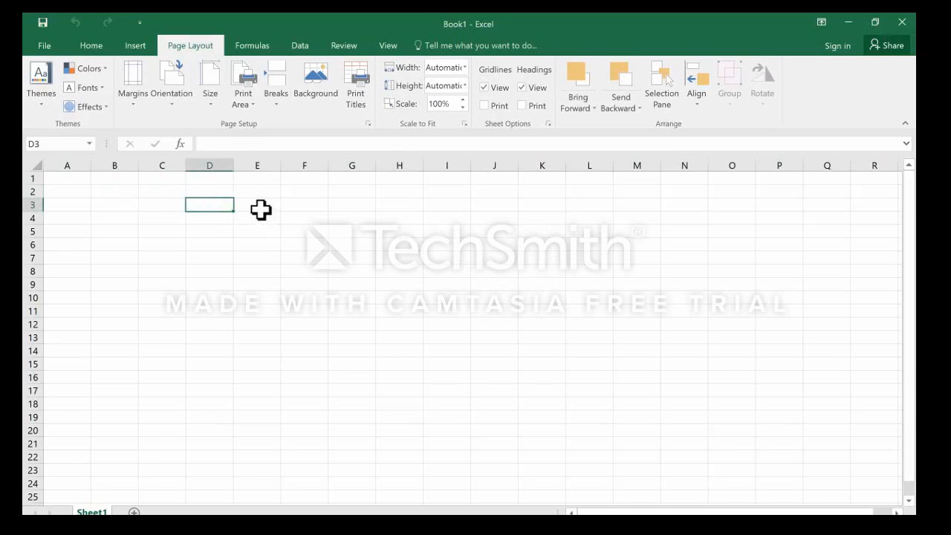
pyautogui.click(155, 193)
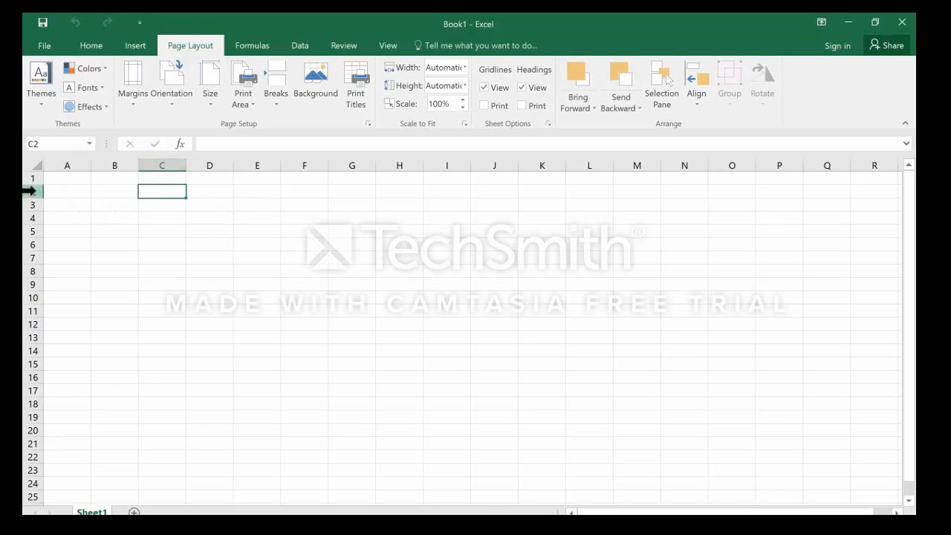
pyautogui.click(163, 164)
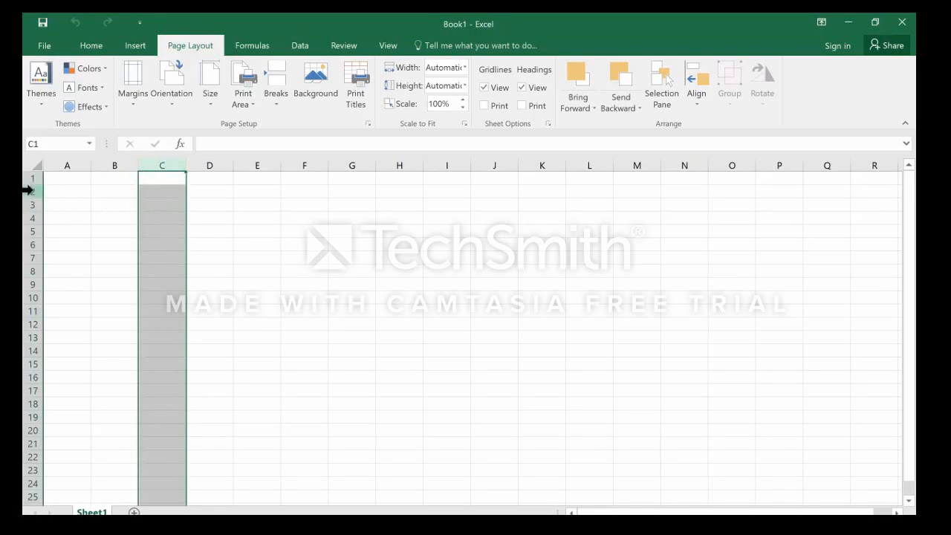
pyautogui.click(29, 191)
pyautogui.click(164, 164)
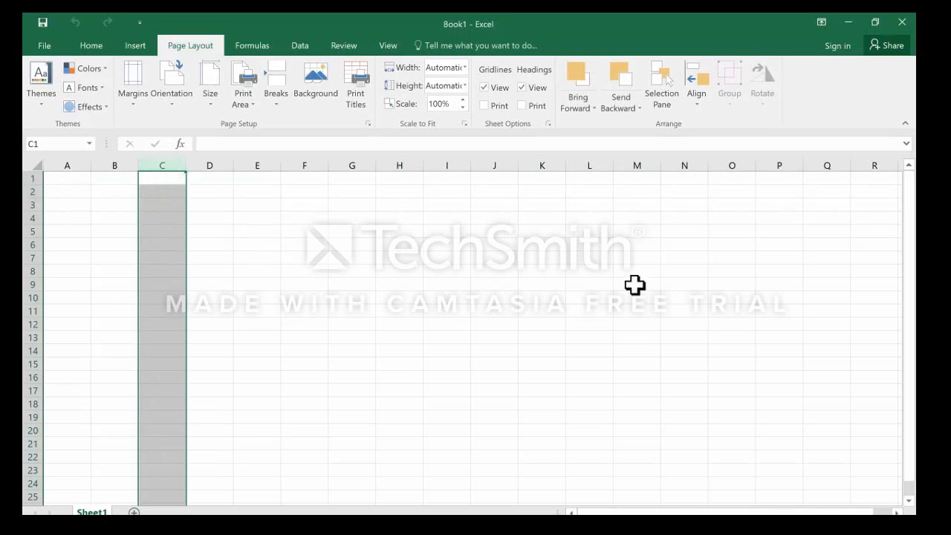
# Select cells M9 and I16, followed by column F, row 3 and cell F3 where the two cross.
pyautogui.click(635, 285)
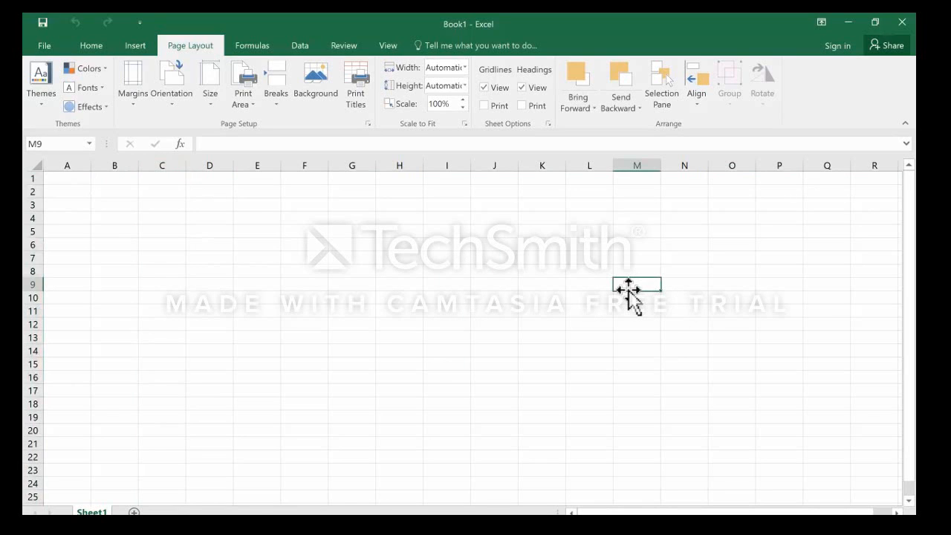
pyautogui.click(432, 373)
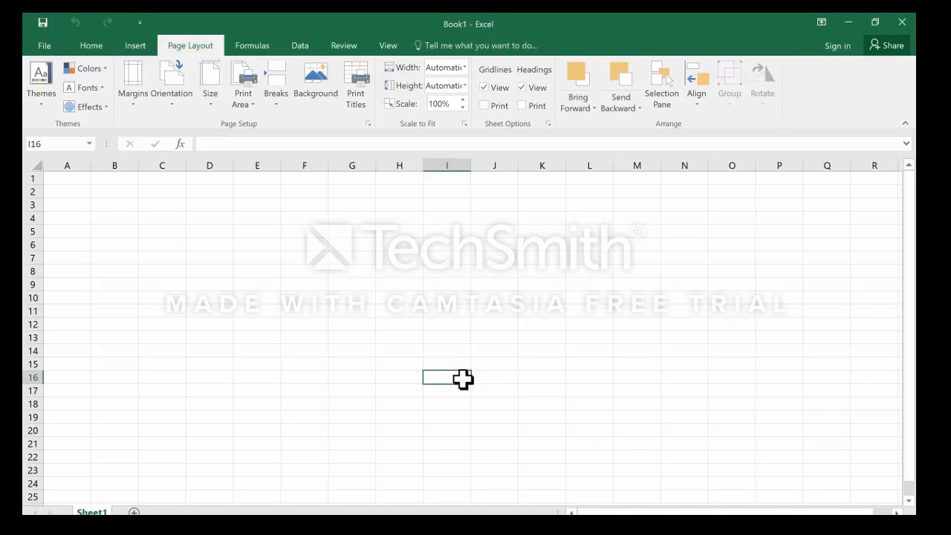
pyautogui.click(300, 157)
pyautogui.click(30, 205)
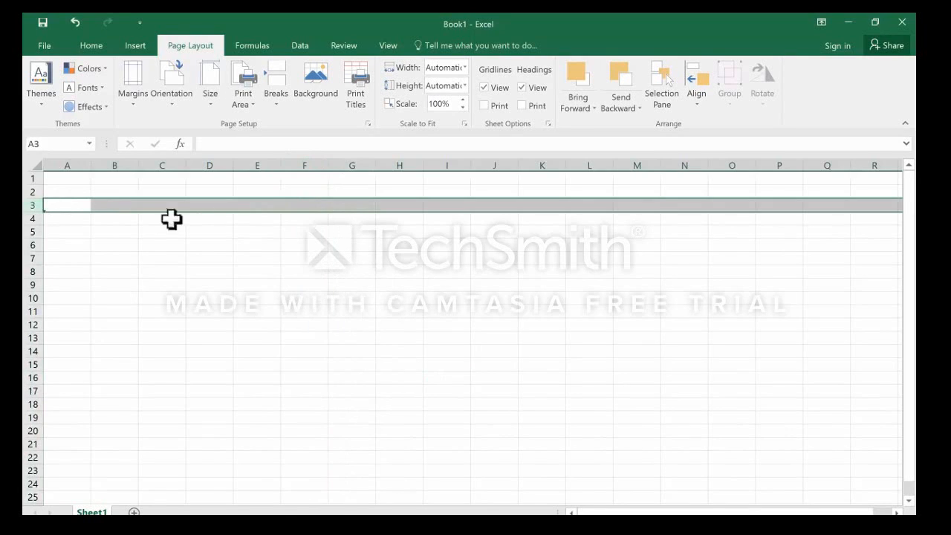
pyautogui.click(309, 206)
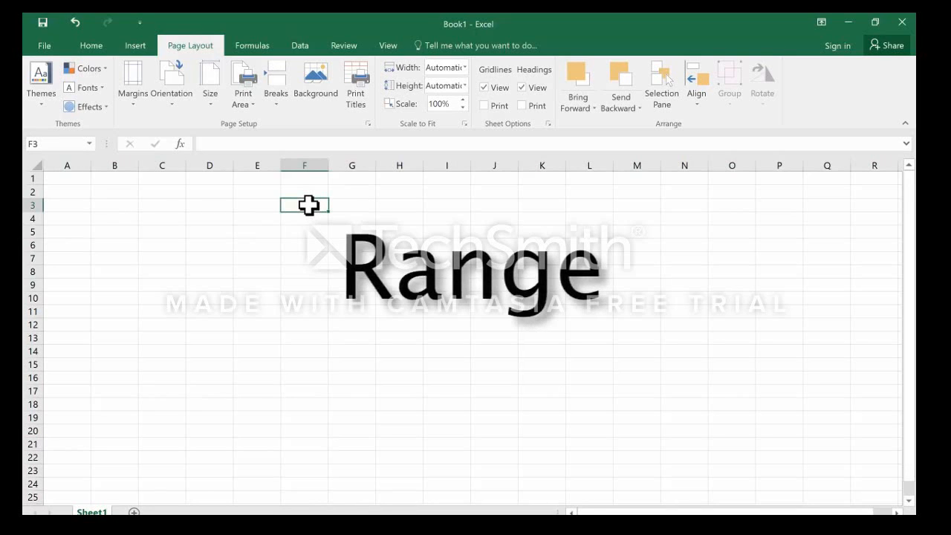
# Demonstrate ranges by selecting a block of cells from F3, cell I8 and the two-row range F3:I4.
pyautogui.click(350, 259)
pyautogui.moveTo(304, 201); pyautogui.dragTo(416, 275)
pyautogui.click(454, 273)
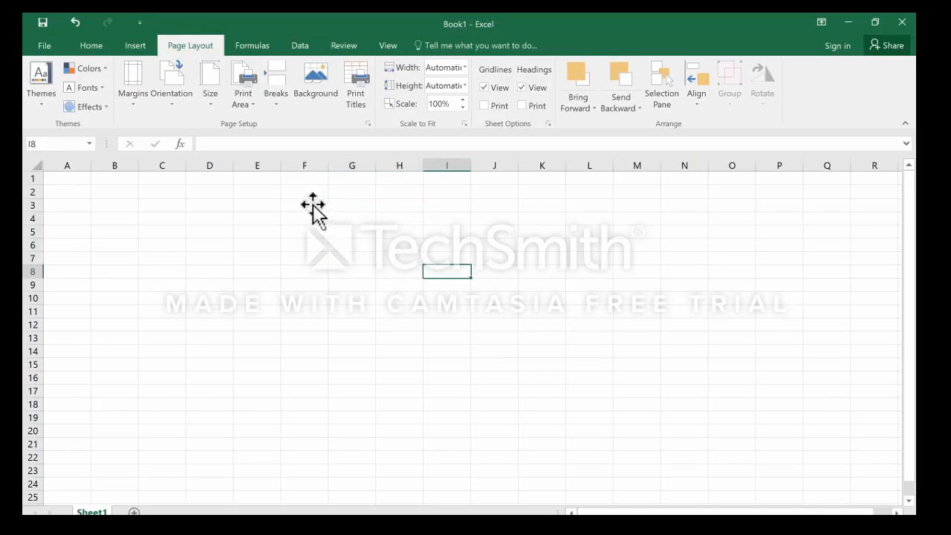
pyautogui.moveTo(300, 201); pyautogui.dragTo(451, 220)
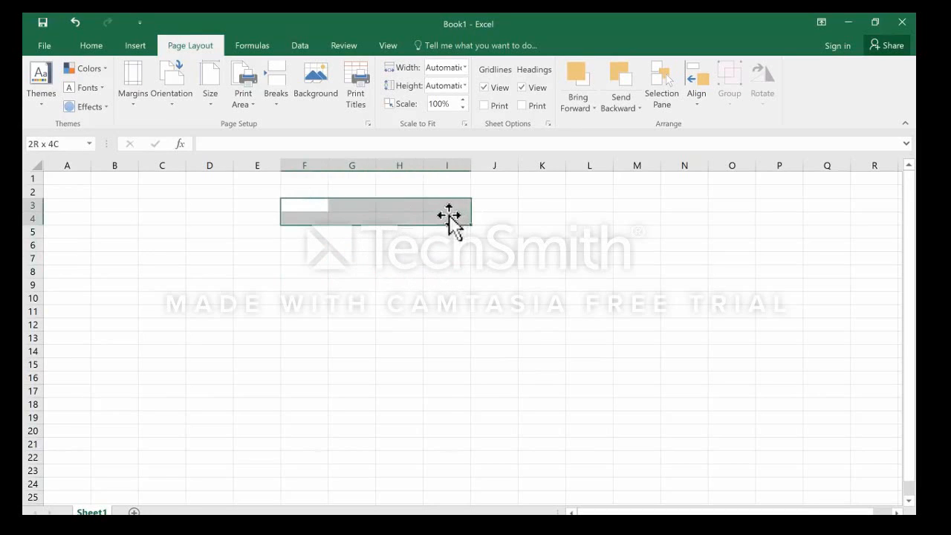
# Select the single-column range F5:F18, and finally the large rectangular range D3:J19.
pyautogui.click(308, 268)
pyautogui.moveTo(306, 233); pyautogui.dragTo(319, 400)
pyautogui.click(303, 286)
pyautogui.click(304, 233)
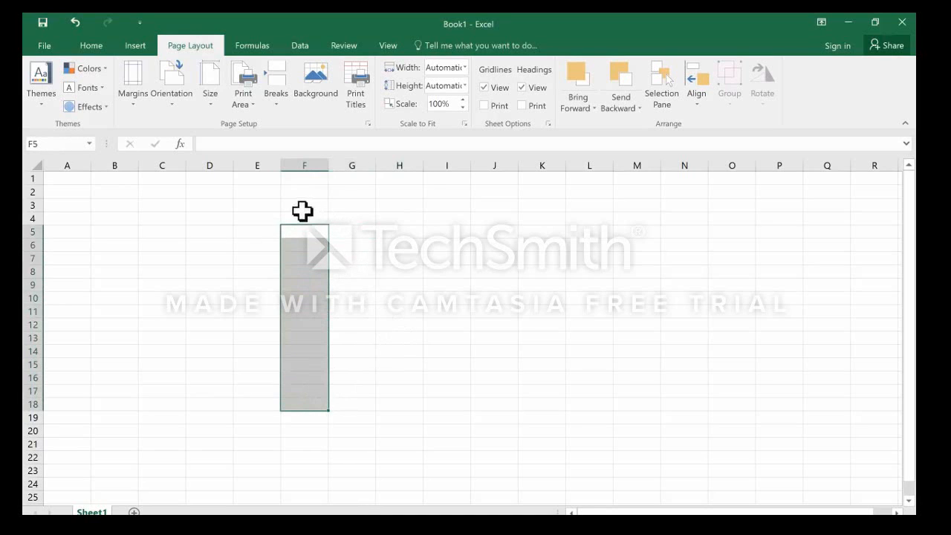
pyautogui.moveTo(304, 210); pyautogui.dragTo(301, 220)
pyautogui.moveTo(209, 204); pyautogui.dragTo(482, 417)
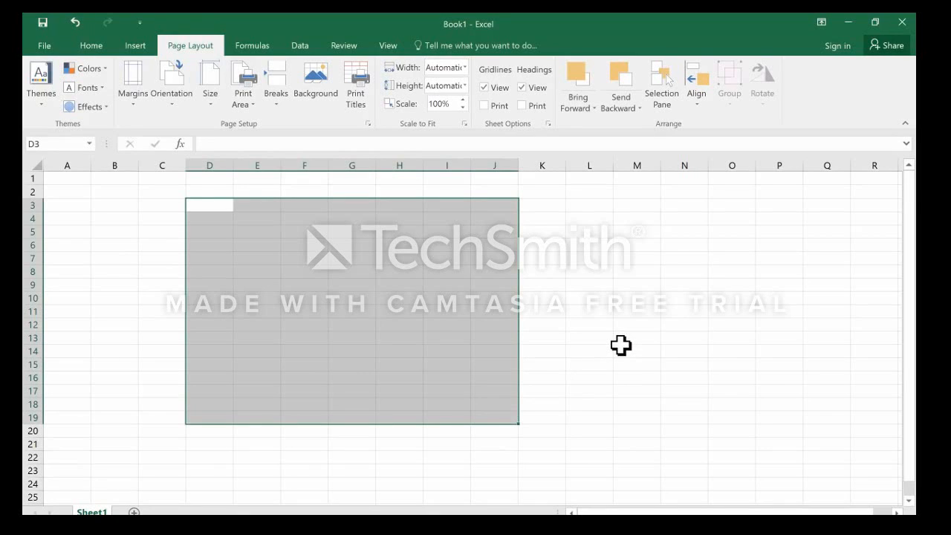
# Select cell L4, move down to L7, and select the range L7:N12 from there.
pyautogui.click(588, 220)
pyautogui.press('Down')
pyautogui.press('Down')
pyautogui.press('Down')
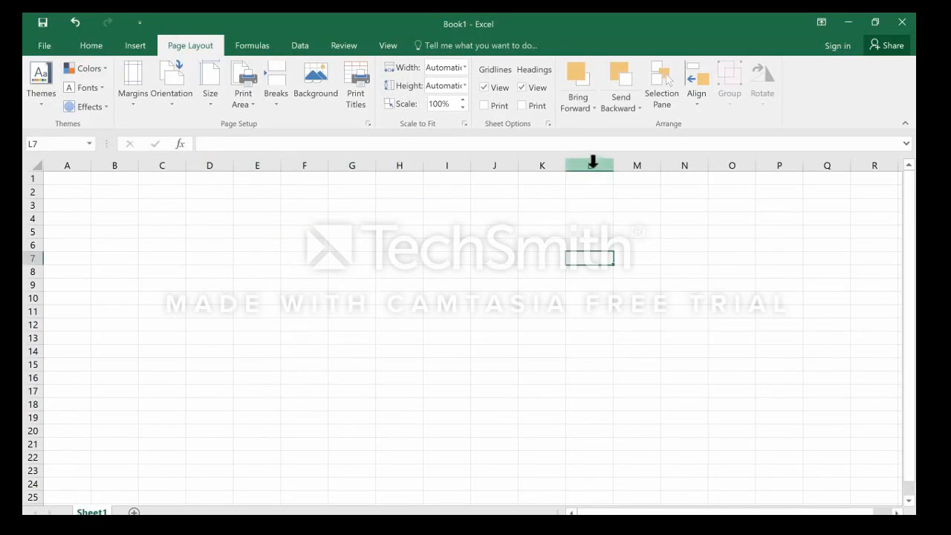
pyautogui.moveTo(587, 258)
pyautogui.mouseDown()
pyautogui.moveTo(646, 306)
pyautogui.moveTo(683, 319)
pyautogui.mouseUp()
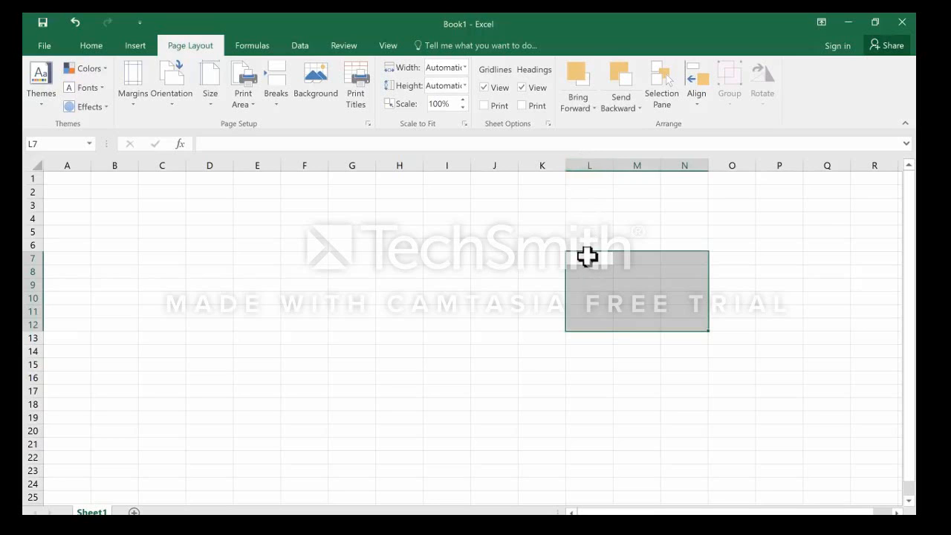
# Select the end cell N12, the range L6:N12, and finally the range L7:N12 again.
pyautogui.click(692, 325)
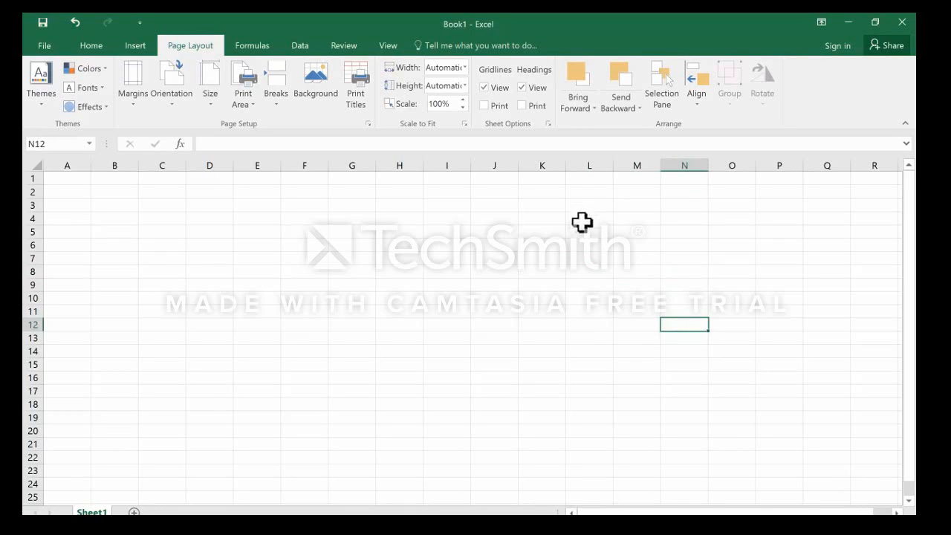
pyautogui.moveTo(590, 245); pyautogui.dragTo(671, 325)
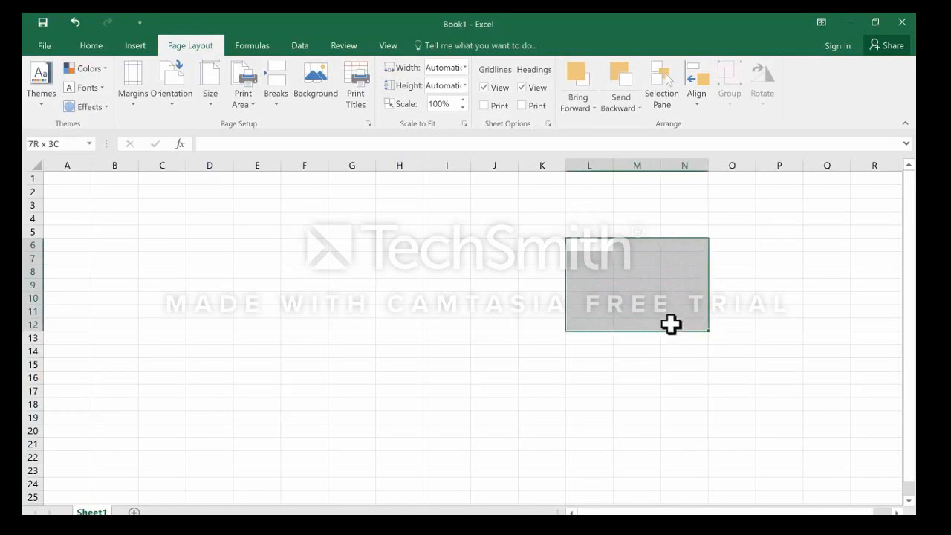
pyautogui.moveTo(586, 254); pyautogui.dragTo(681, 327)
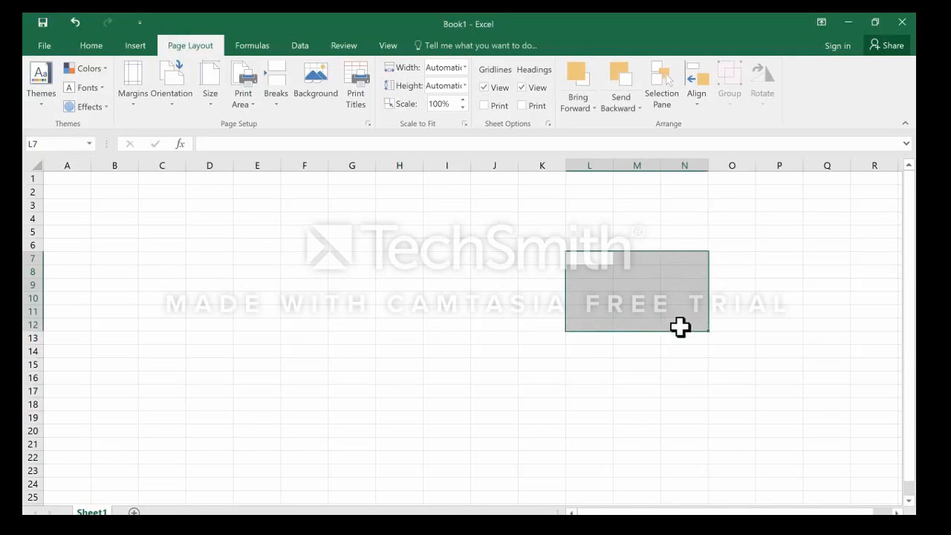
# Write the range reference L7:n12 in cell L7 as an example, and discard the entry.
pyautogui.click(229, 142)
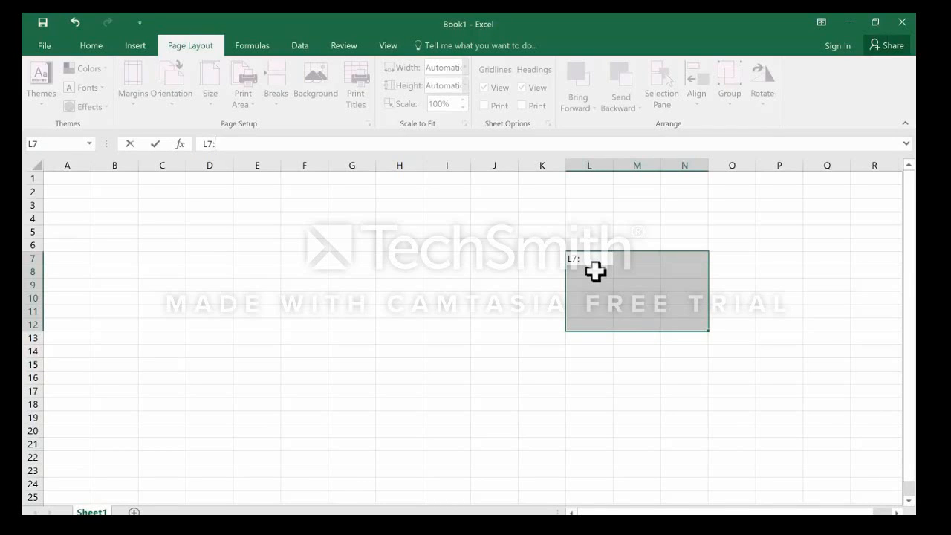
pyautogui.write('L7:n12')
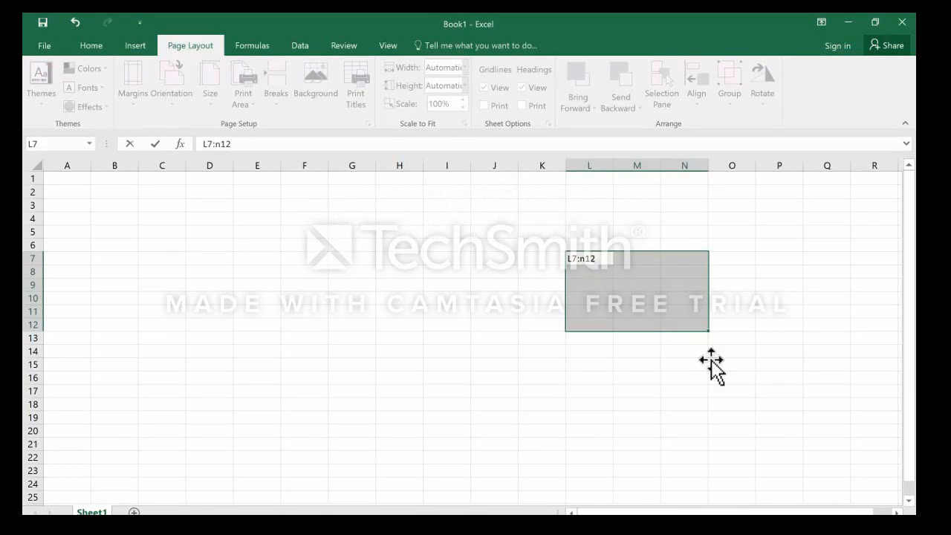
pyautogui.press('Escape')
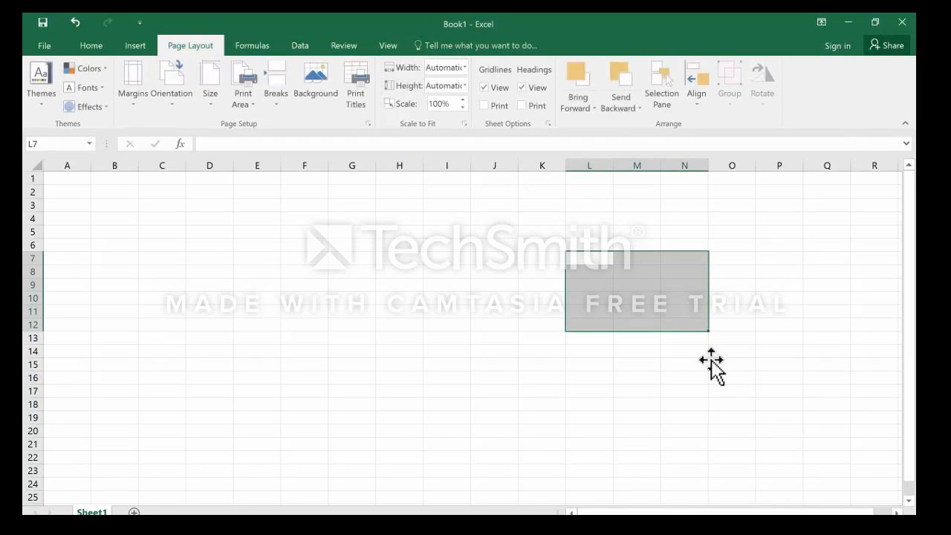
# Select cell J6, show the Home commands, and select a large block from A1 followed by cells G13 and C3.
pyautogui.click(497, 246)
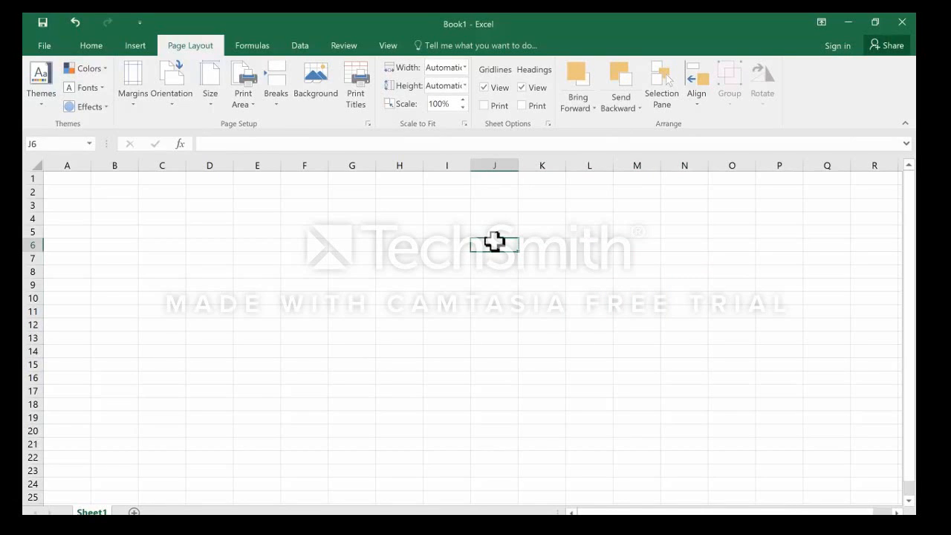
pyautogui.click(91, 48)
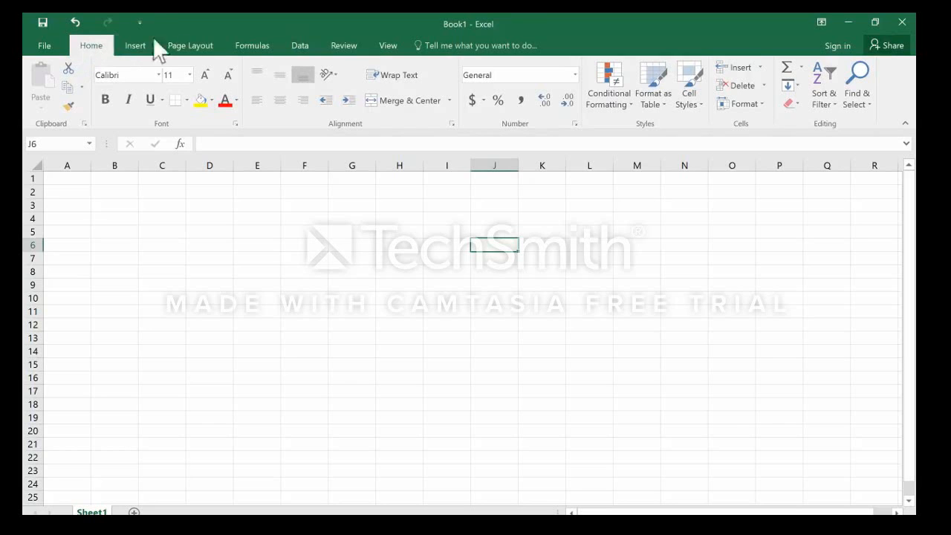
pyautogui.moveTo(59, 177); pyautogui.dragTo(812, 451)
pyautogui.click(373, 336)
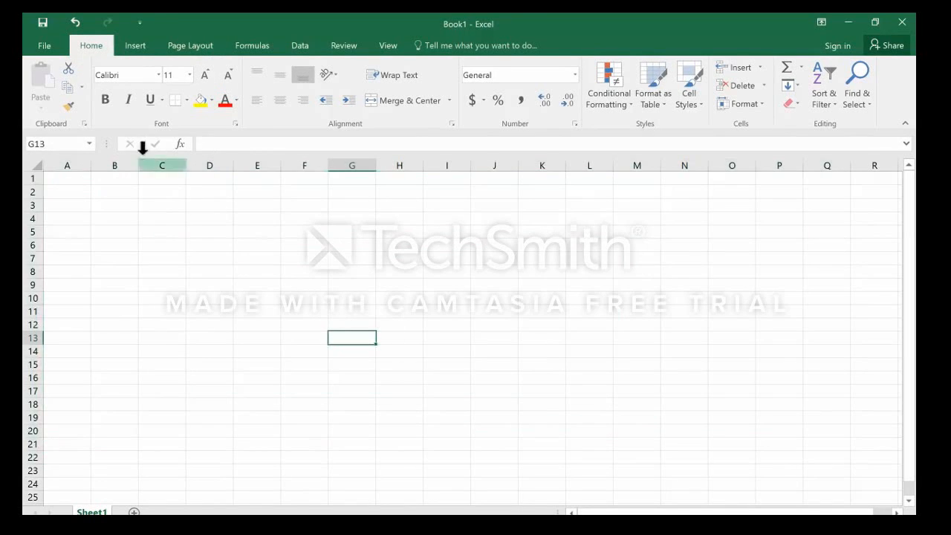
pyautogui.click(147, 203)
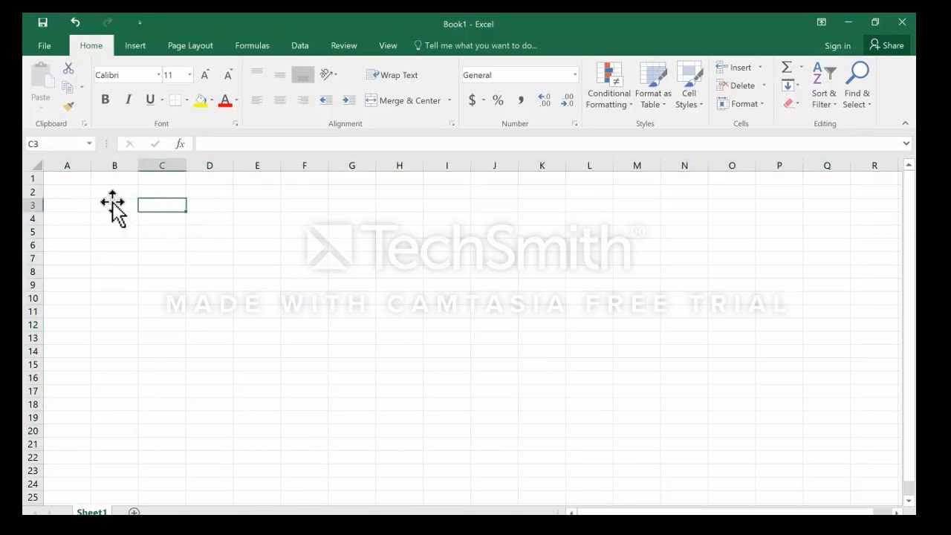
# Select the range B3:F9 followed by cell G15, and add a second worksheet before returning to Sheet1.
pyautogui.moveTo(115, 208); pyautogui.dragTo(294, 283)
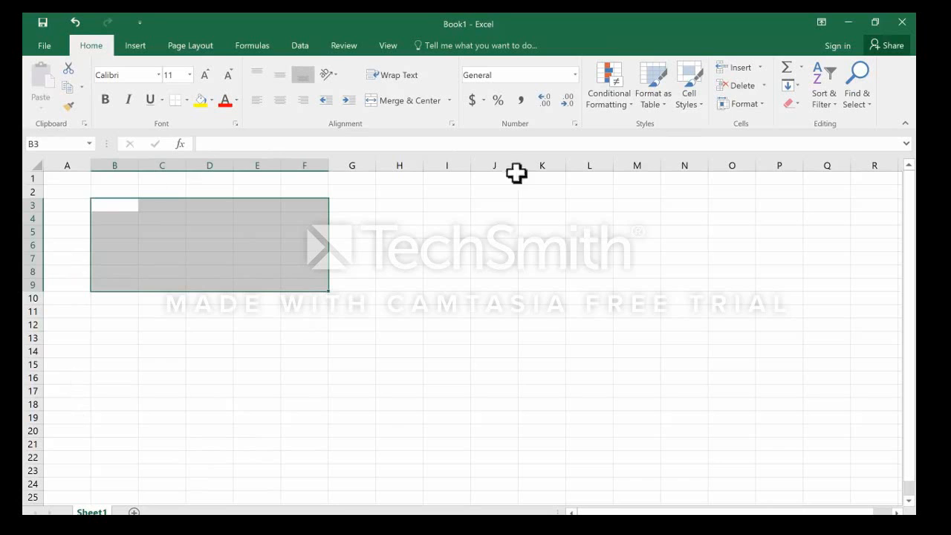
pyautogui.click(352, 365)
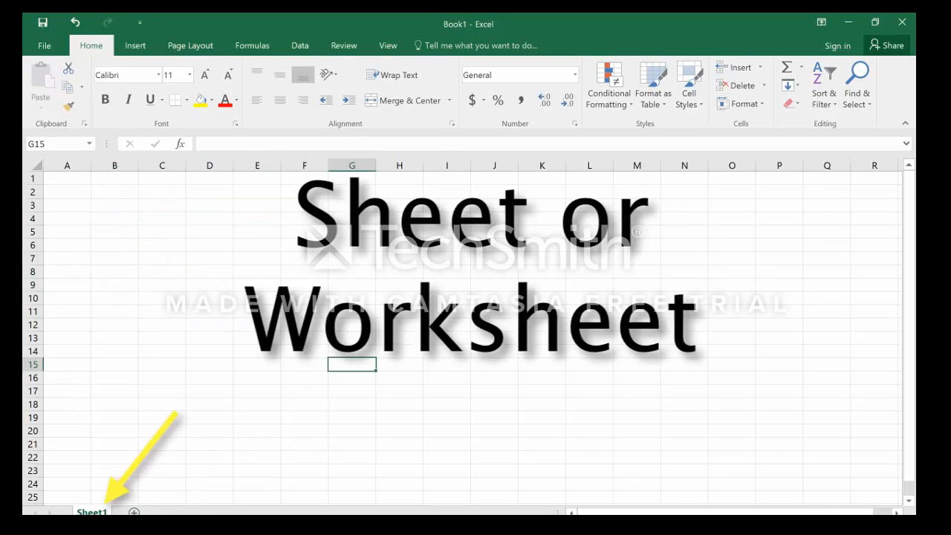
pyautogui.click(133, 512)
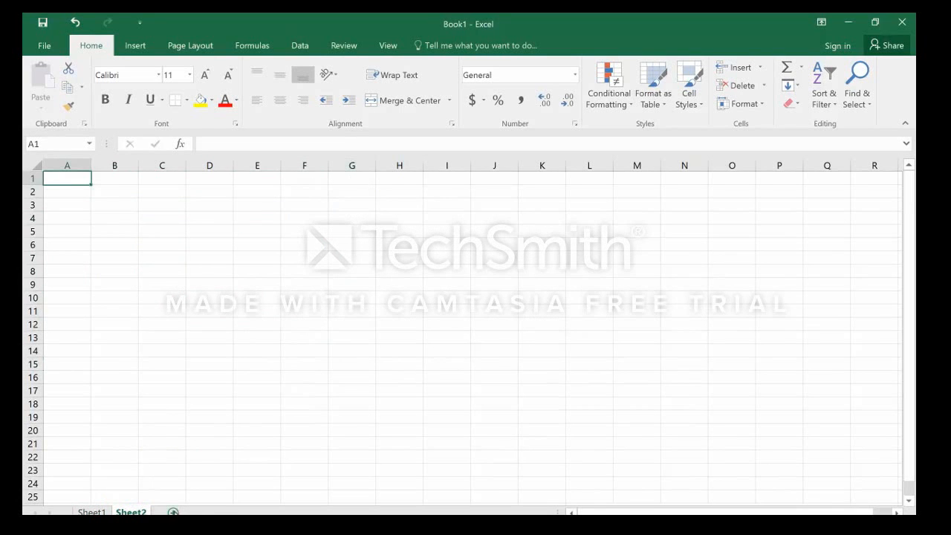
pyautogui.click(91, 512)
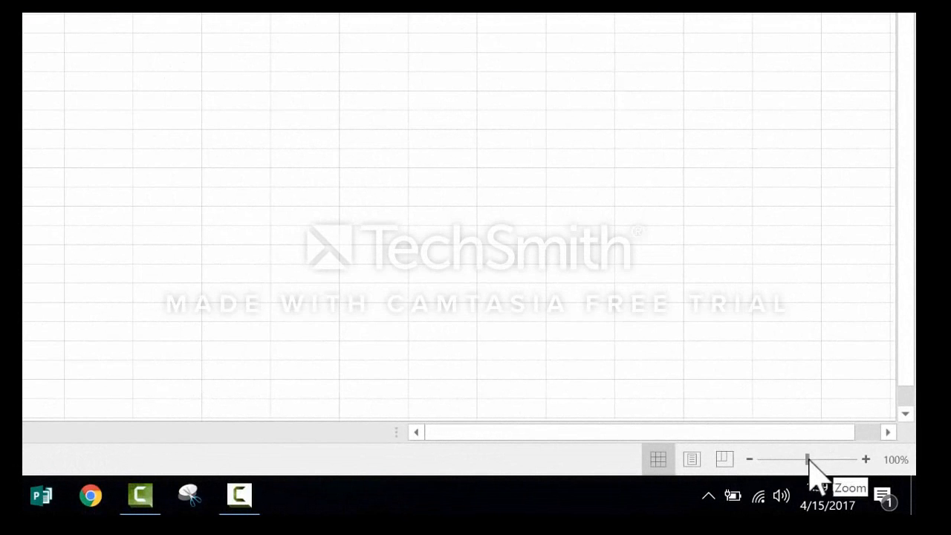
# Enter the title Movie Inventory in cell A1 of Sheet1, with the sheet magnified for easier reading.
pyautogui.moveTo(808, 459); pyautogui.dragTo(828, 461)
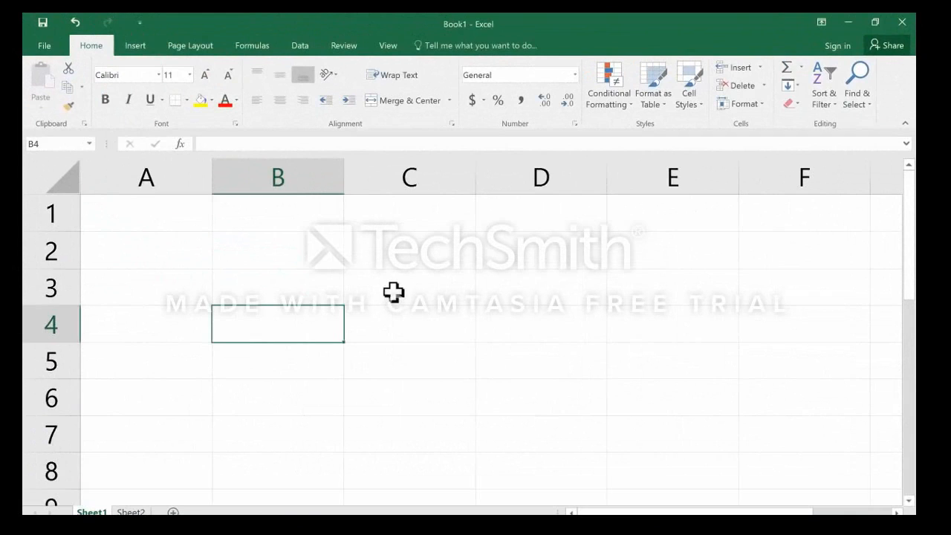
pyautogui.click(193, 220)
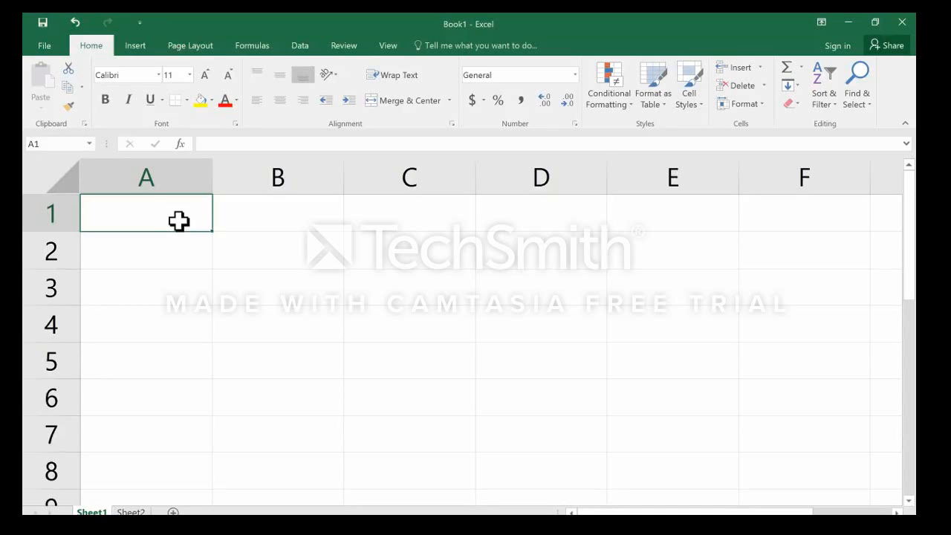
pyautogui.write('M')
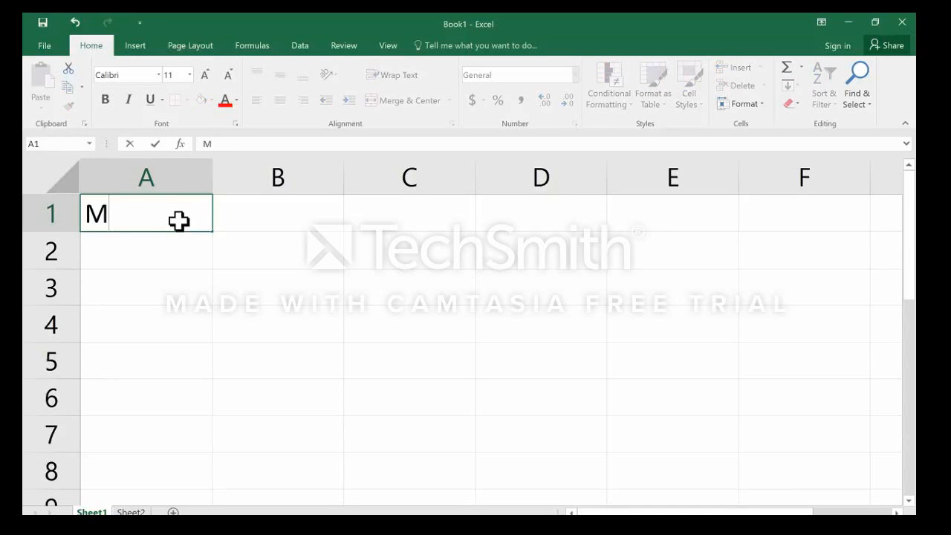
pyautogui.write('ovie Inventory')
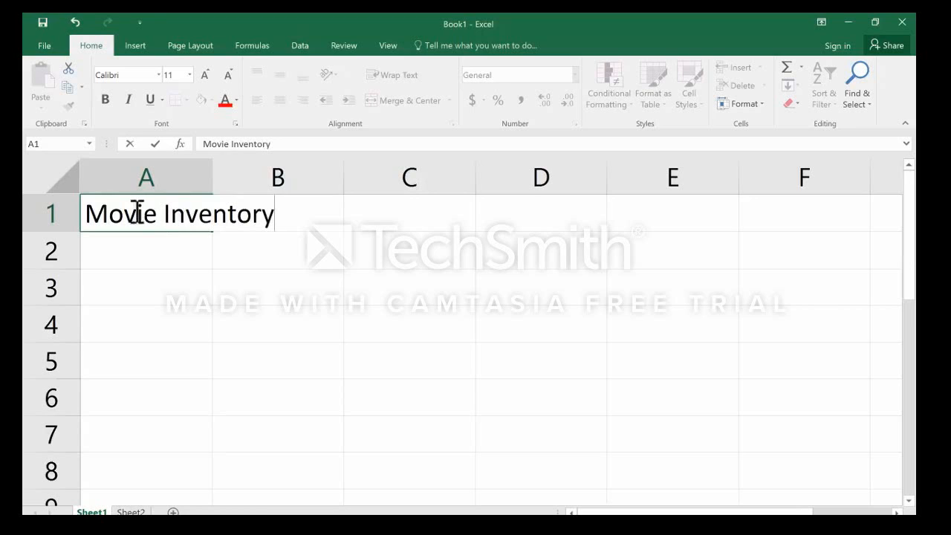
pyautogui.click(147, 169)
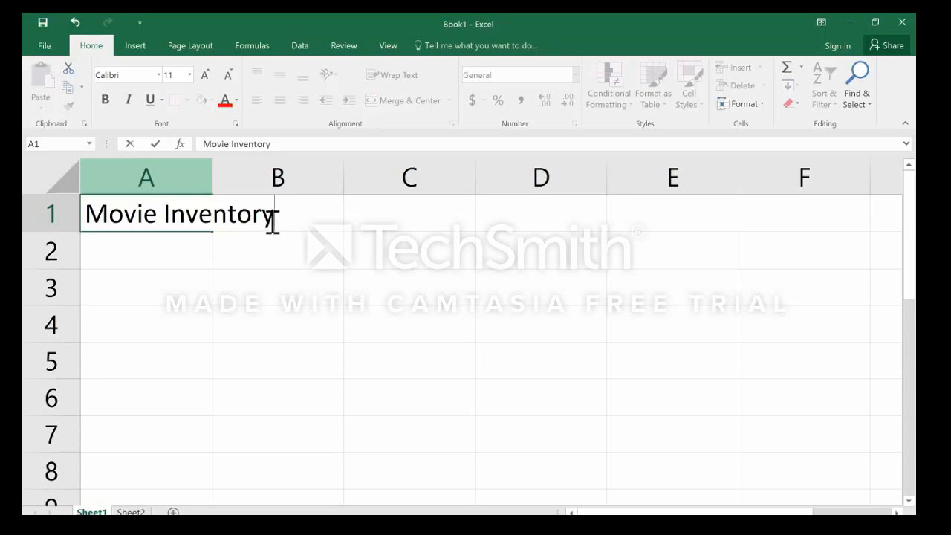
pyautogui.press('Return')
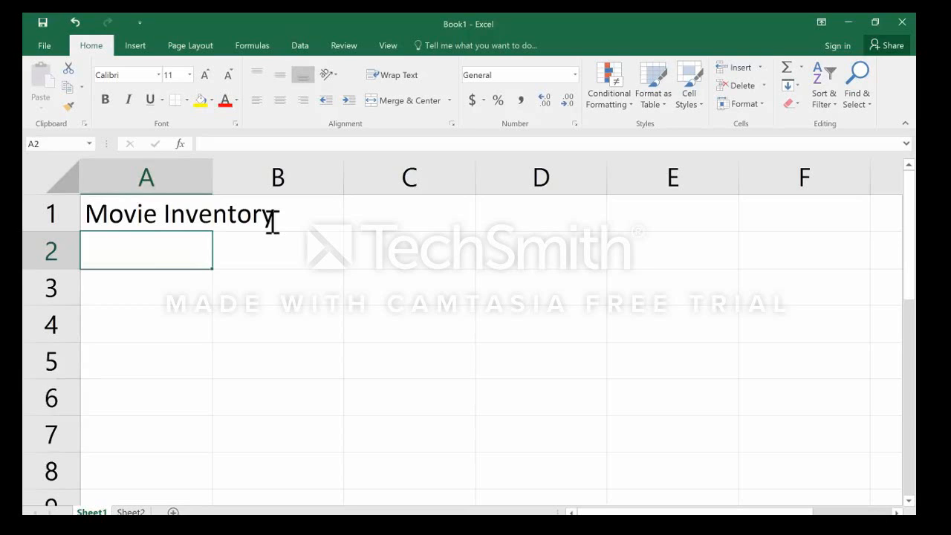
# Select the title cell A1, and enter the sample text akjf in the neighbouring cell B1.
pyautogui.click(119, 217)
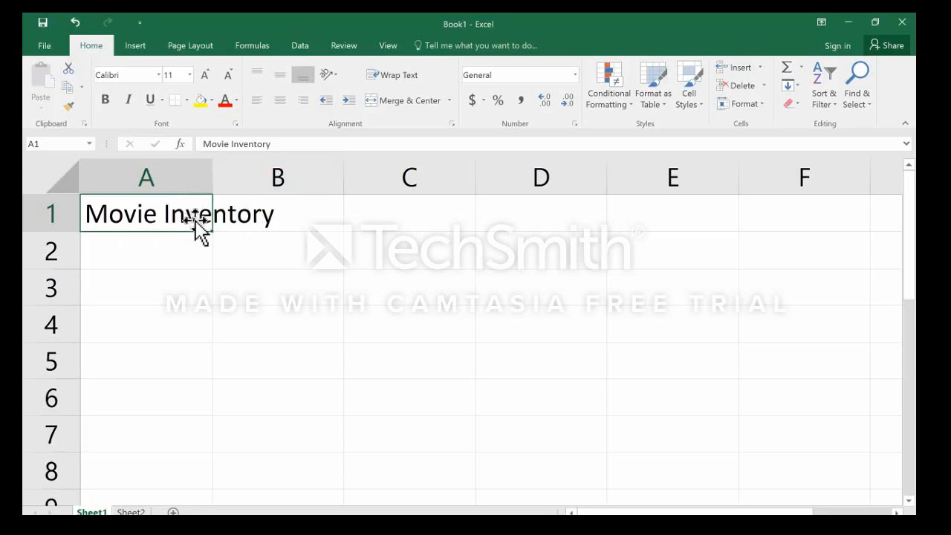
pyautogui.click(276, 217)
pyautogui.write('akjf')
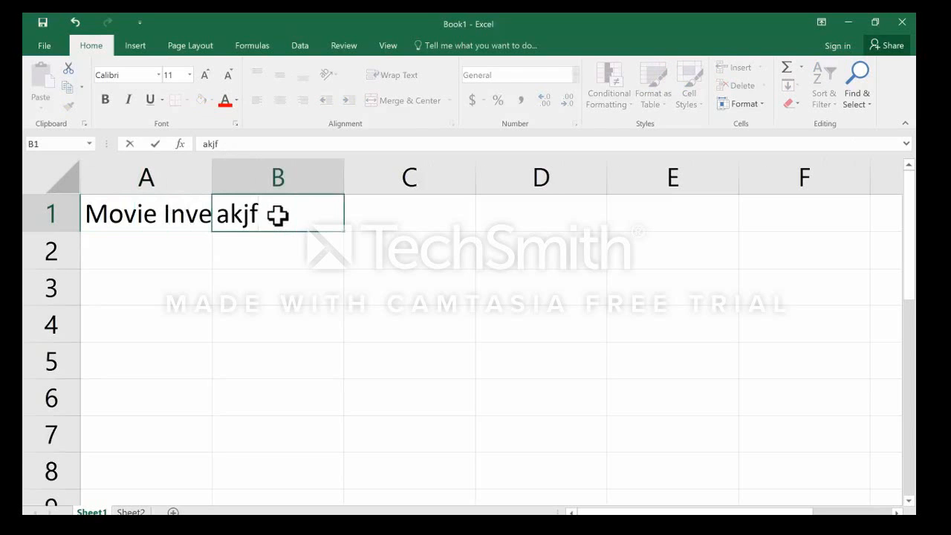
pyautogui.press('Return')
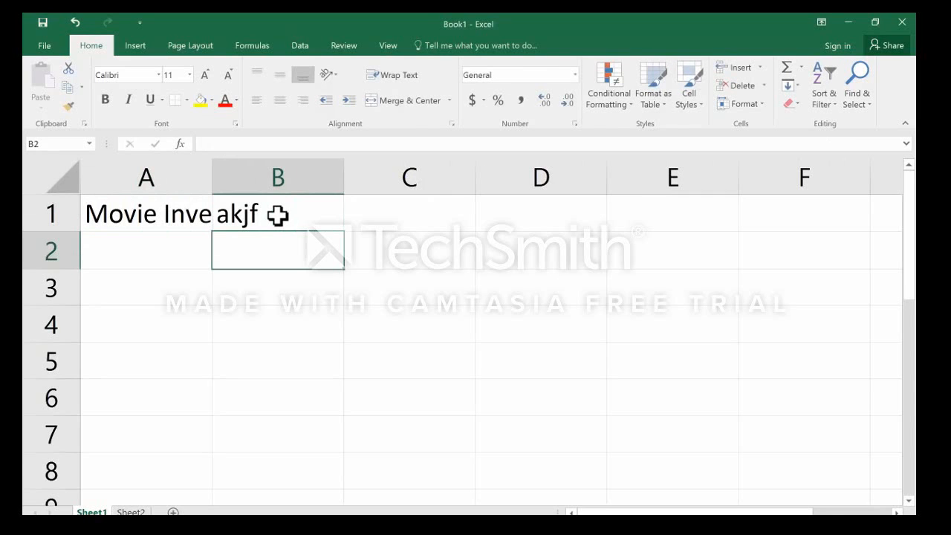
# Check the full title stored in cell A1, and clear the sample text from cell B1.
pyautogui.doubleClick(155, 215)
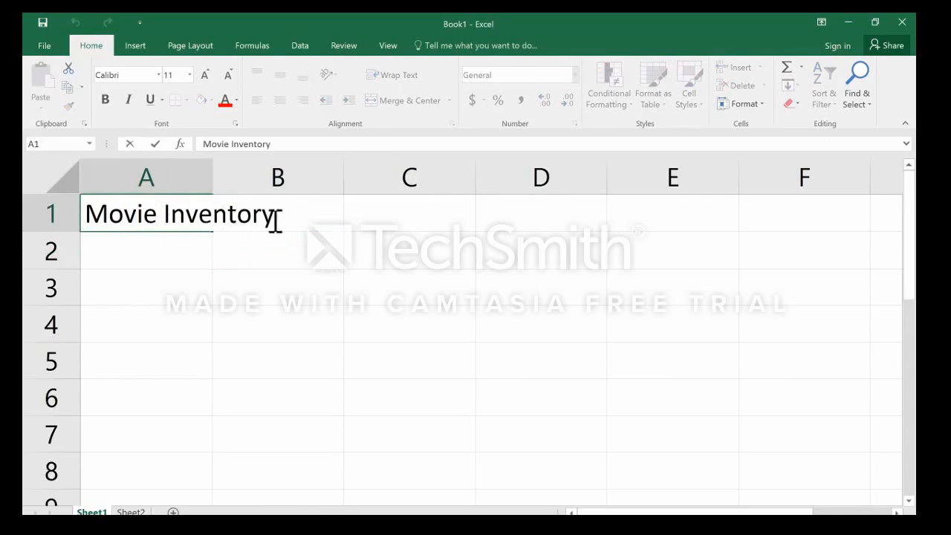
pyautogui.press('Return')
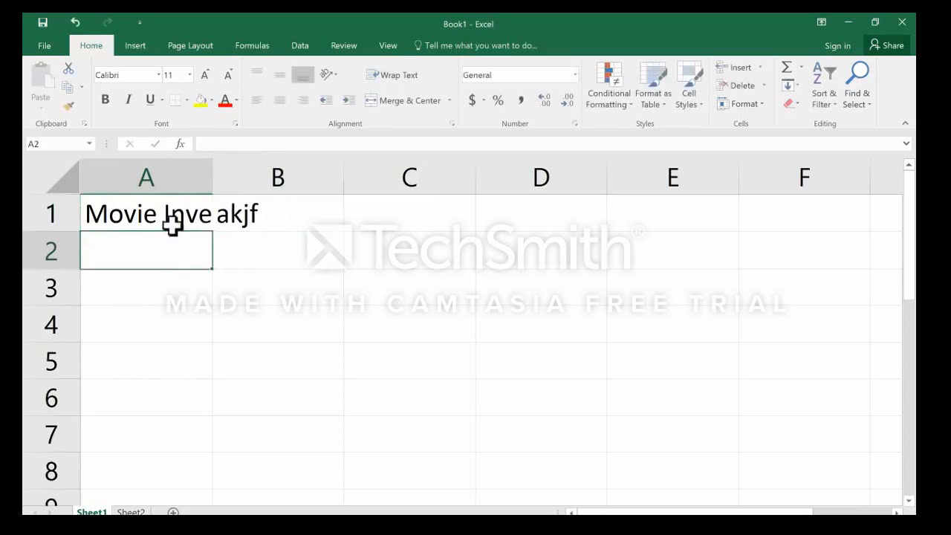
pyautogui.click(172, 225)
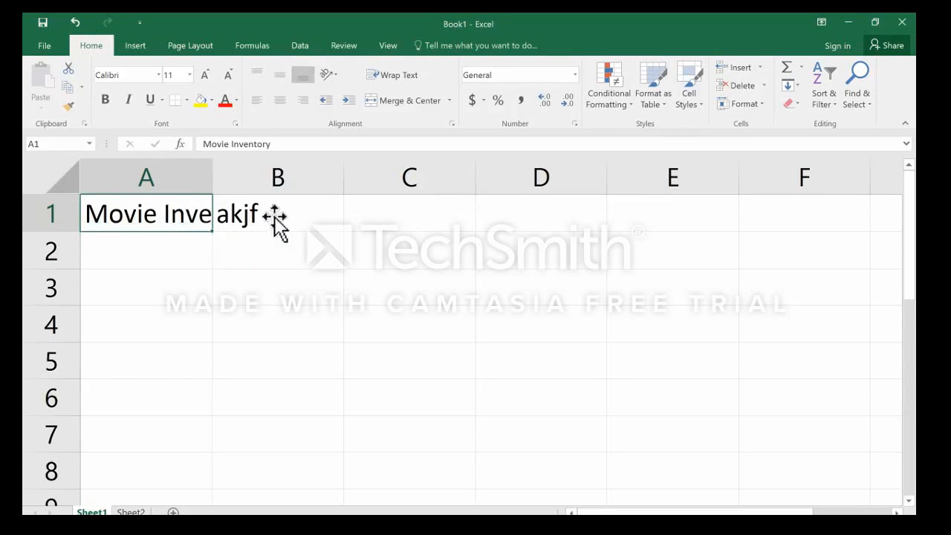
pyautogui.click(244, 217)
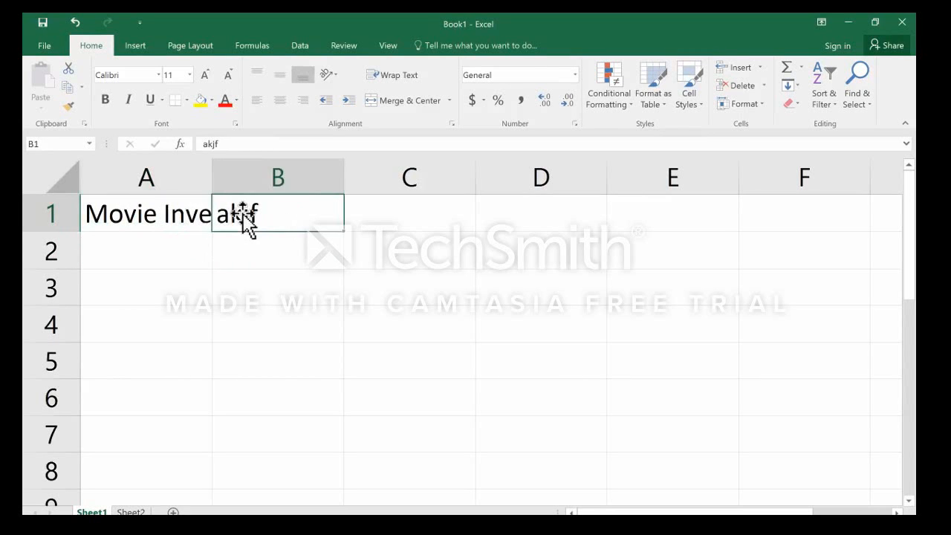
pyautogui.press('BackSpace')
pyautogui.press('Return')
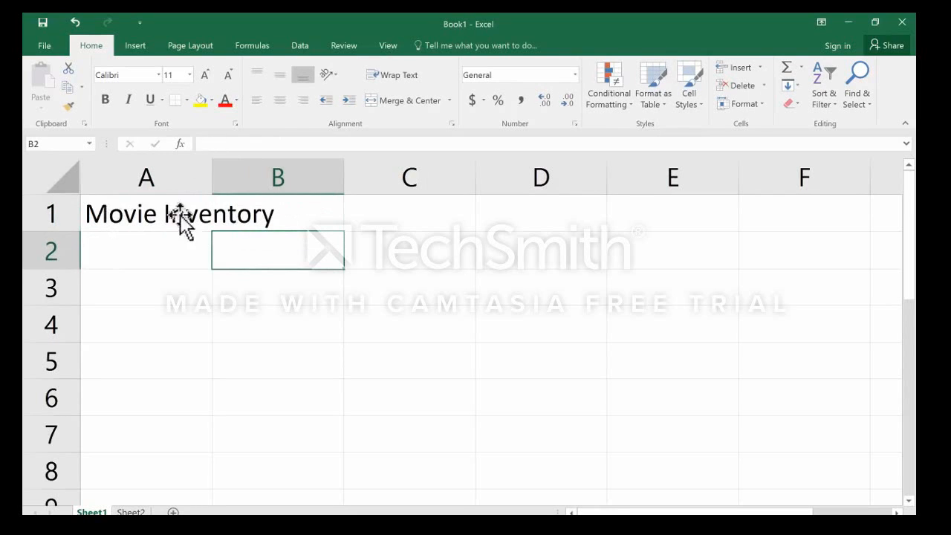
# Widen column A until the whole title fits inside cell A1, and finish in cell A2.
pyautogui.click(177, 249)
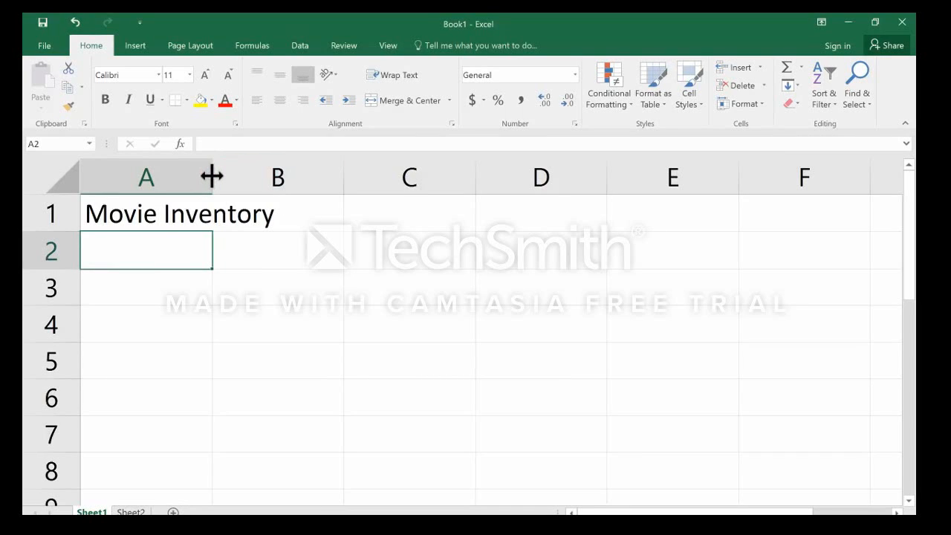
pyautogui.moveTo(211, 176); pyautogui.dragTo(281, 186)
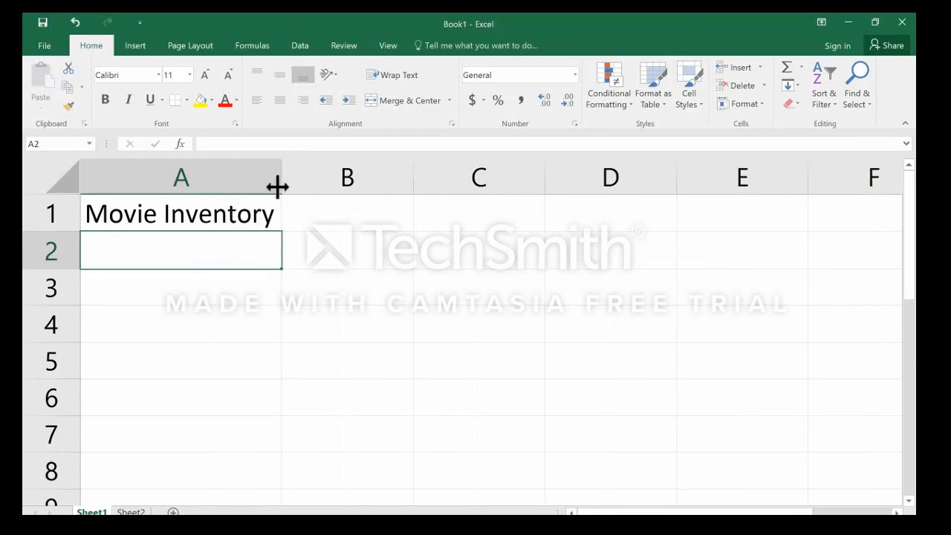
pyautogui.click(226, 220)
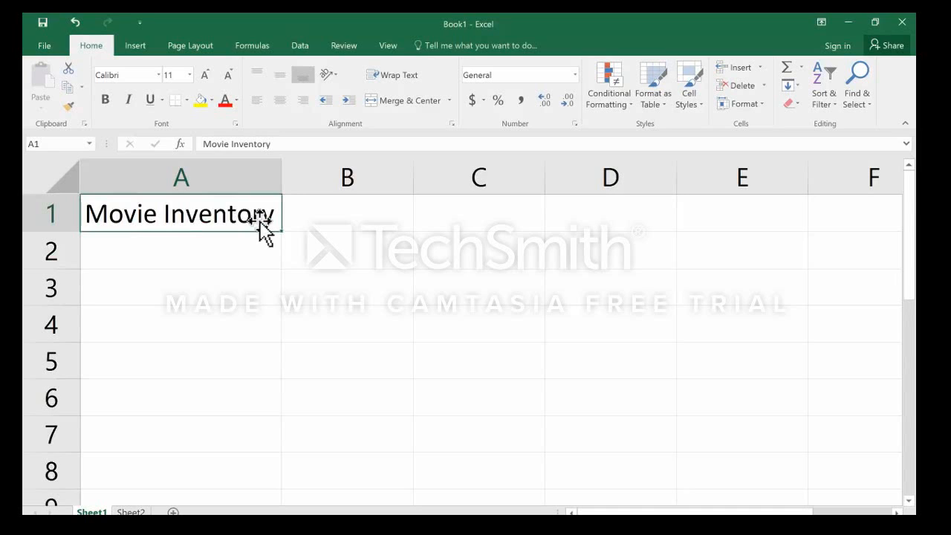
pyautogui.press('Return')
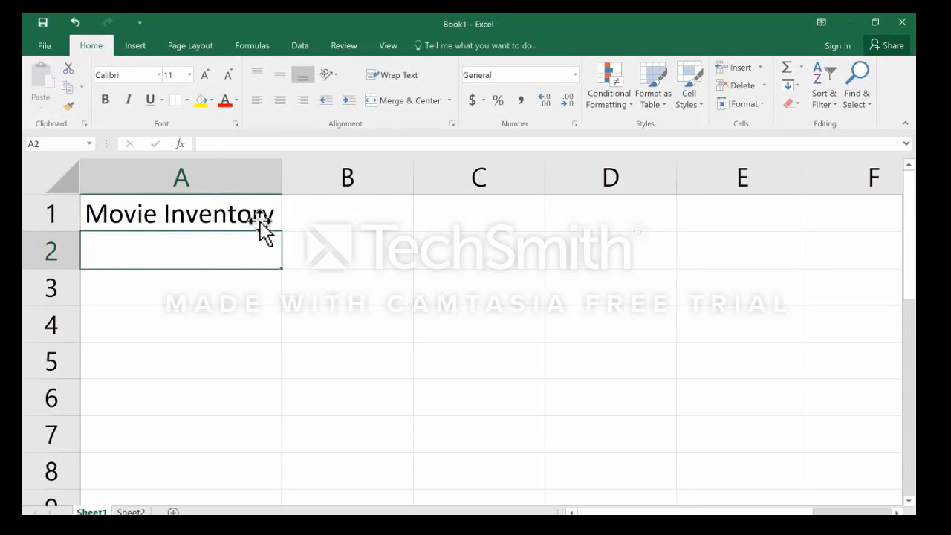
# Move cell by cell down column A to A9 and back up to A1.
pyautogui.press('Down')
pyautogui.press('Down')
pyautogui.press('Down')
pyautogui.press('Down')
pyautogui.press('Down')
pyautogui.press('Down')
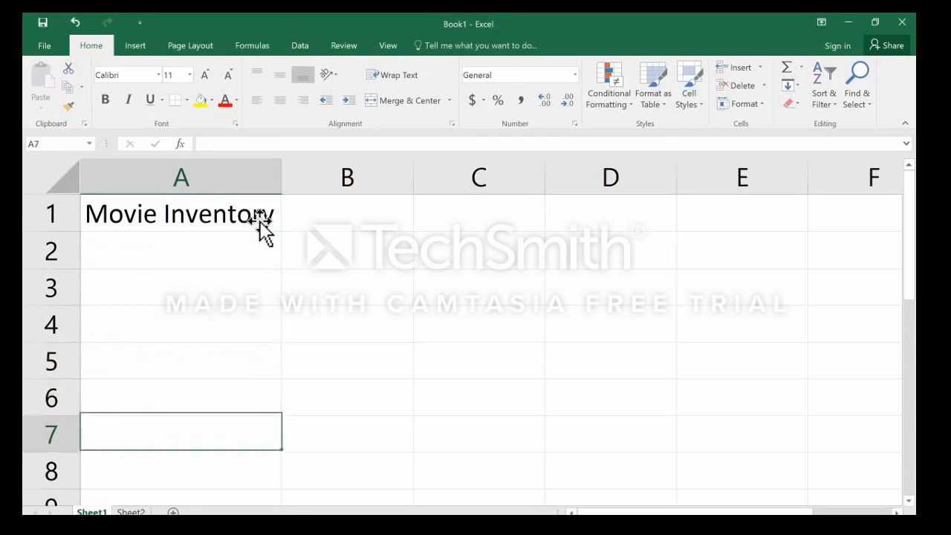
pyautogui.press('Down')
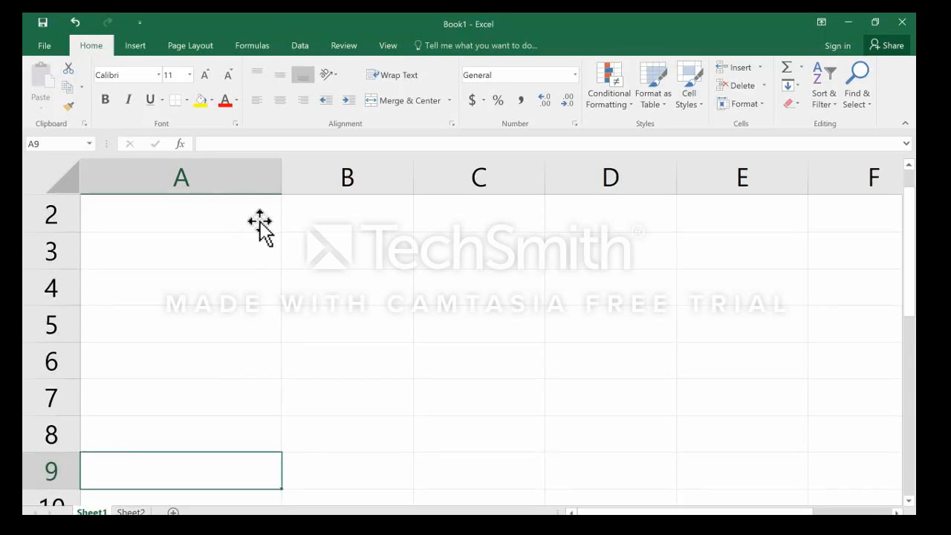
pyautogui.press('Up')
pyautogui.press('Up')
pyautogui.press('Up')
pyautogui.press('Up')
pyautogui.press('Up')
pyautogui.press('Up')
pyautogui.press('Up')
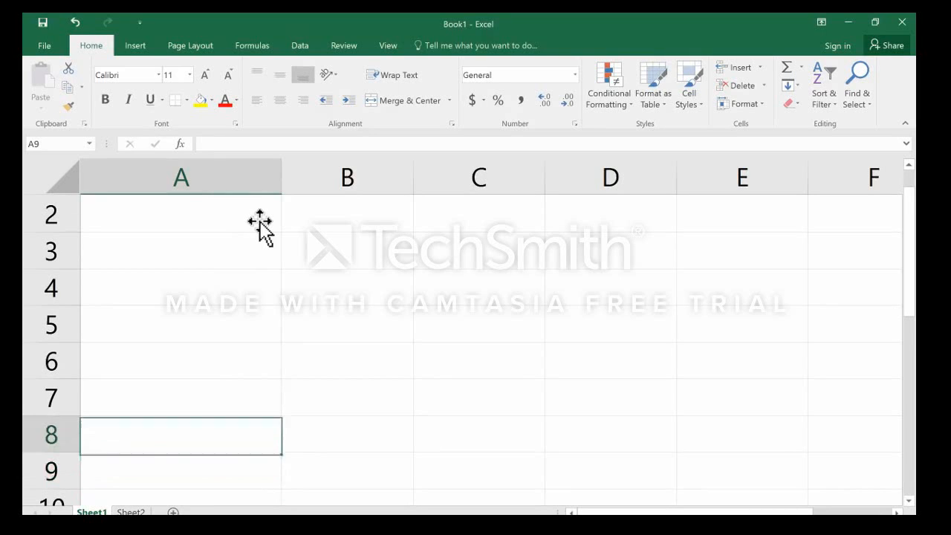
pyautogui.press('Up')
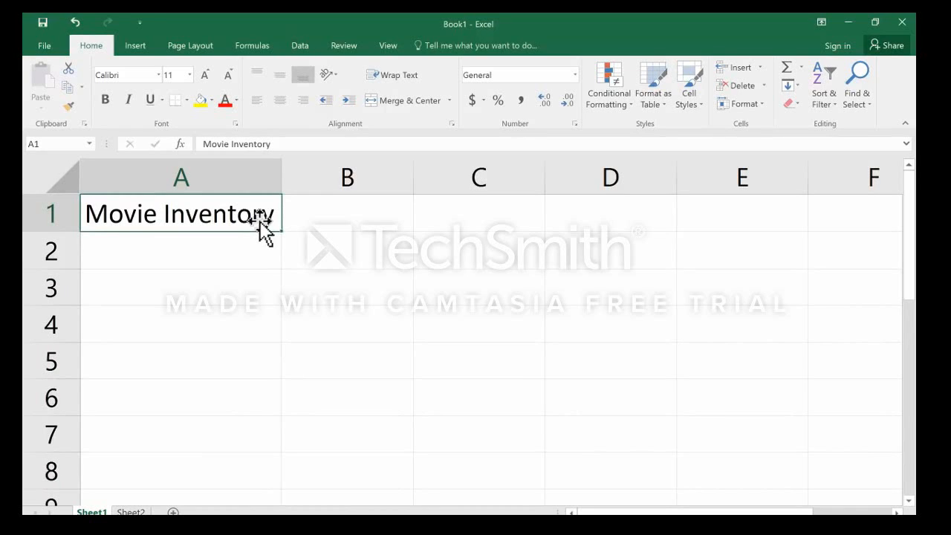
# Move a few cells down column A and jump straight back to the first cell, A1.
pyautogui.press('Down')
pyautogui.press('Down')
pyautogui.press('Down')
pyautogui.press('Down')
pyautogui.press('Down')
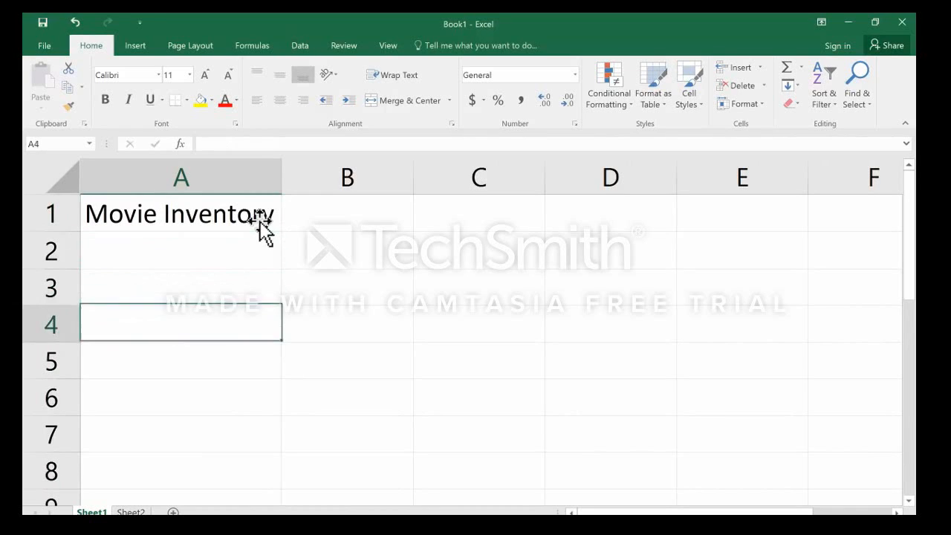
pyautogui.hotkey('ctrl', 'Home')
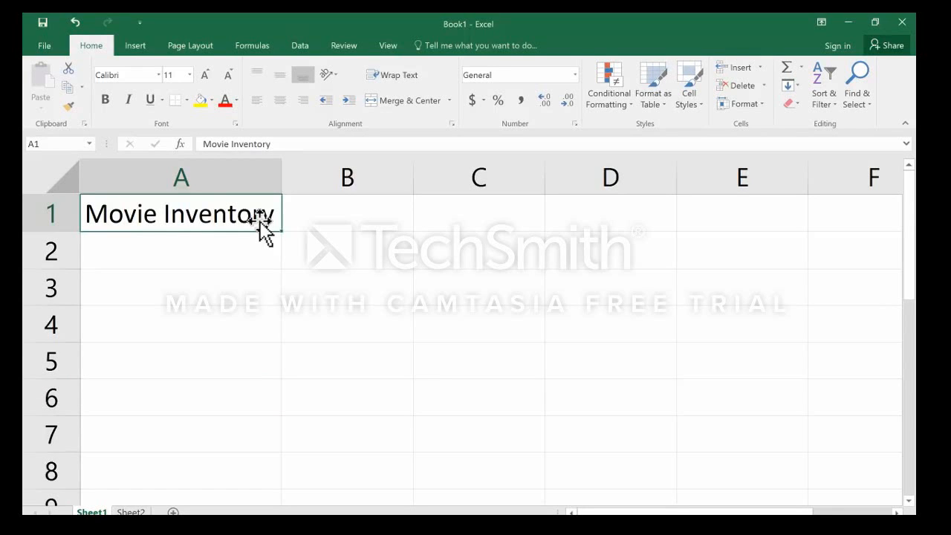
# Enter the sample texts askldjfksjldf, laskjfkdsjklfja and alsdjfaklsf across cells B1, C1 and D1.
pyautogui.press('Right')
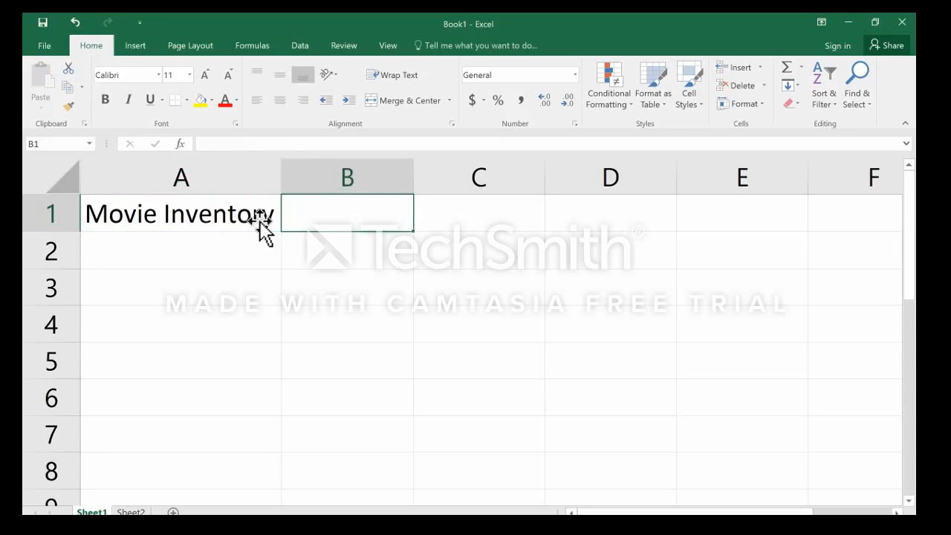
pyautogui.write('askldjfksjldf')
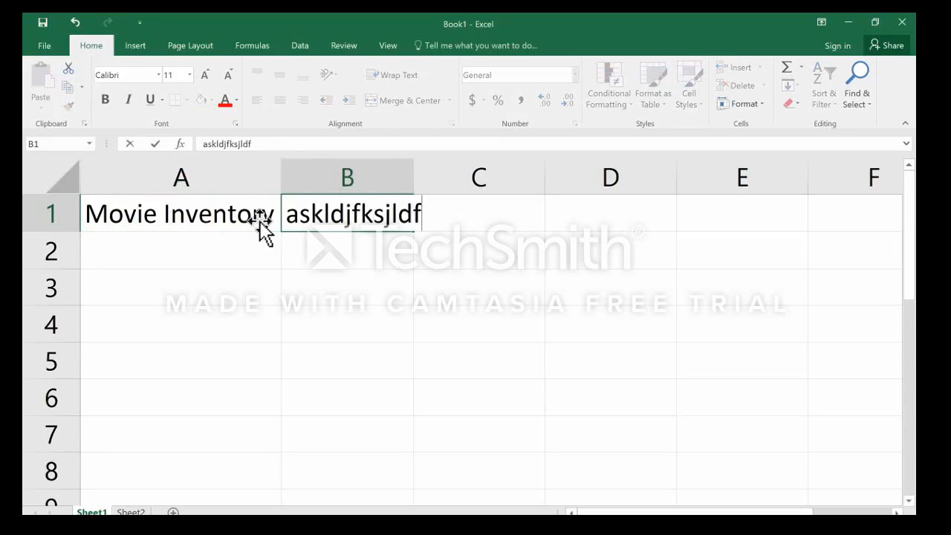
pyautogui.press('Tab')
pyautogui.write('laskjfkdsjklfja')
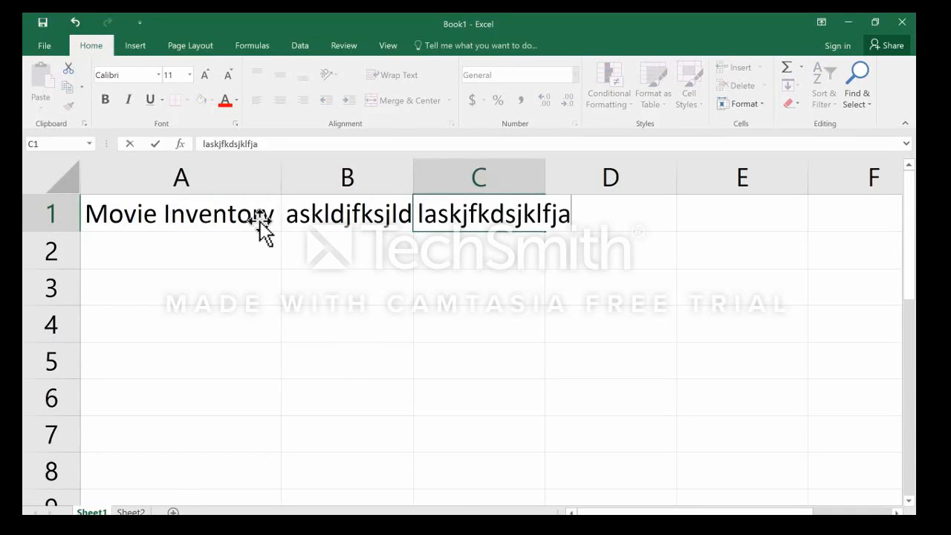
pyautogui.press('Tab')
pyautogui.write('alsdjfaklsf')
pyautogui.press('Tab')
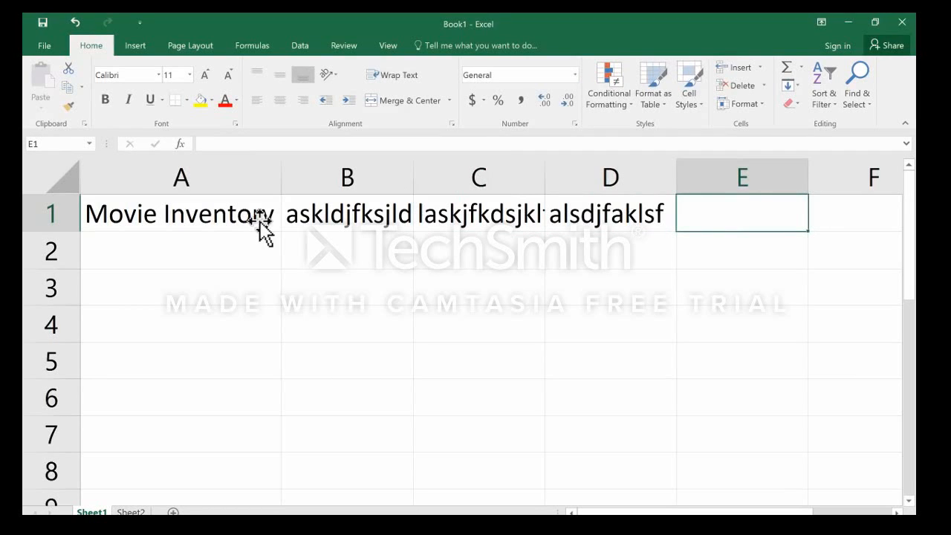
# Clear the sample texts from cells D1, C1 and B1, and move to cell A3.
pyautogui.press('Left')
pyautogui.press('BackSpace')
pyautogui.press('Left')
pyautogui.press('BackSpace')
pyautogui.press('Left')
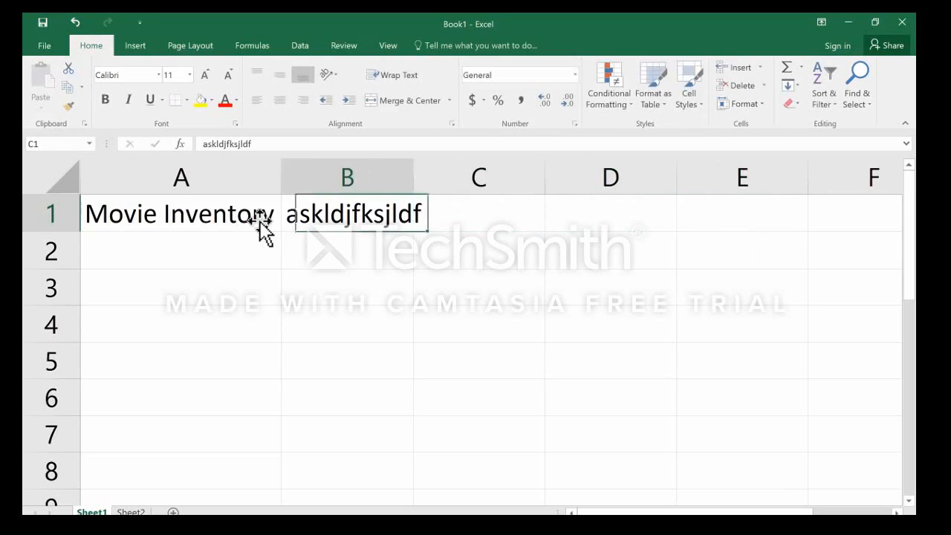
pyautogui.press('BackSpace')
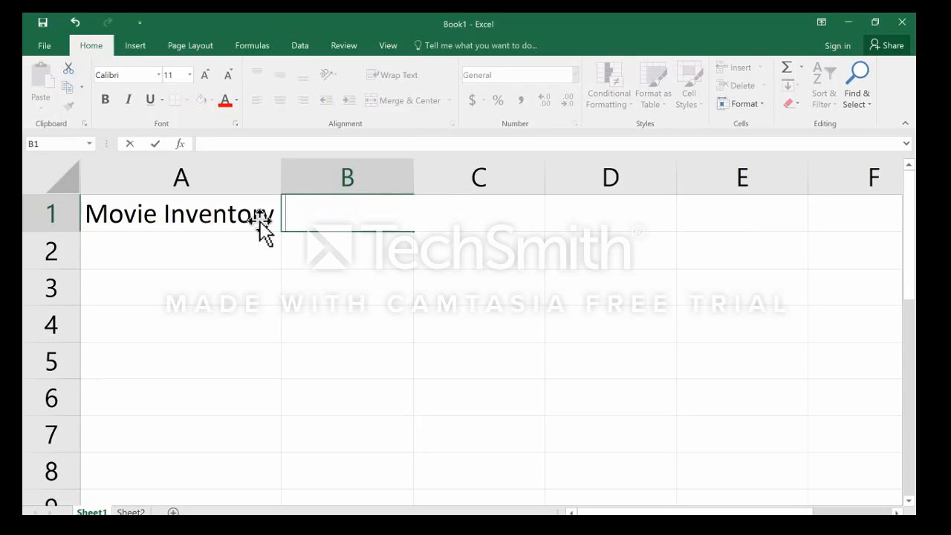
pyautogui.press('Return')
# Move down column A to A5 and back up to A1.
pyautogui.press('Return')
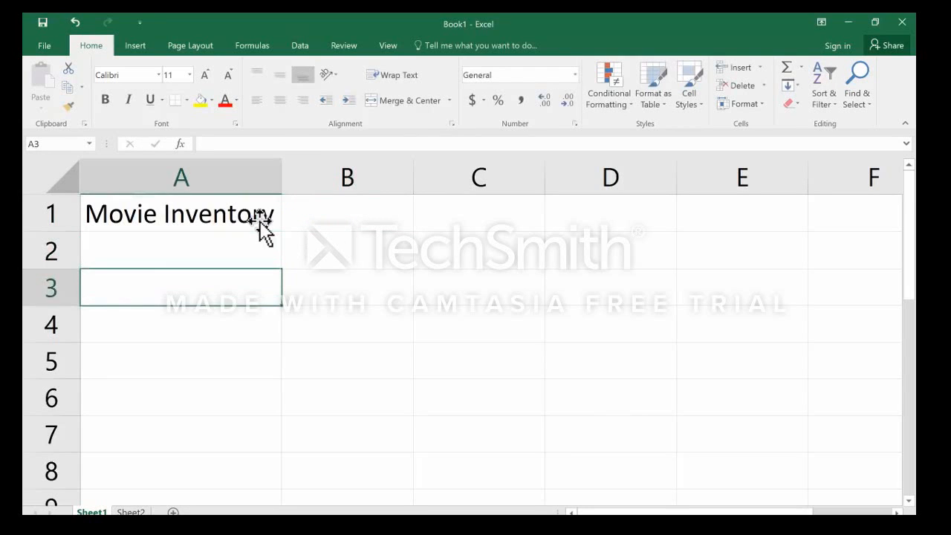
pyautogui.press('Return')
pyautogui.press('Return')
pyautogui.press('Up')
pyautogui.press('Up')
pyautogui.press('Up')
pyautogui.press('Up')
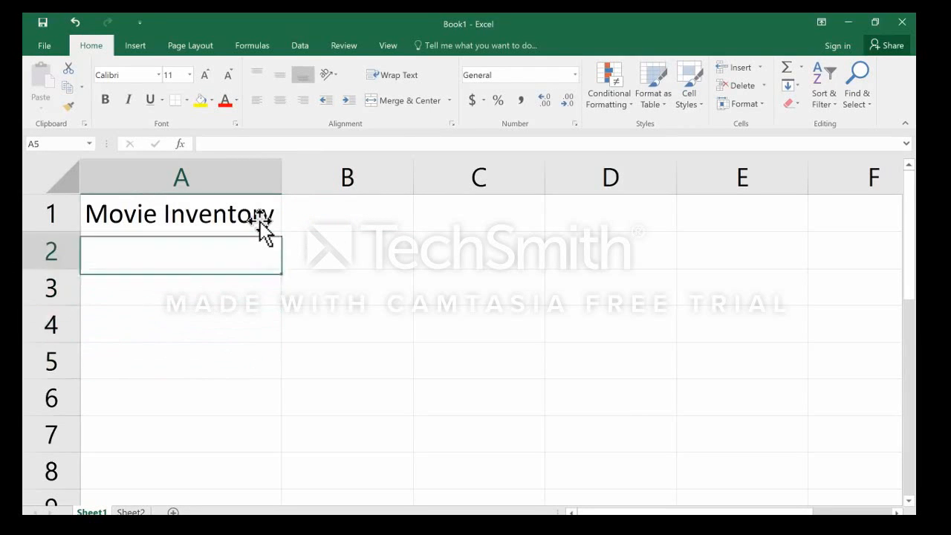
# Move across row 1 to D1 and return cell by cell to A1.
pyautogui.press('Right')
pyautogui.press('Right')
pyautogui.press('Right')
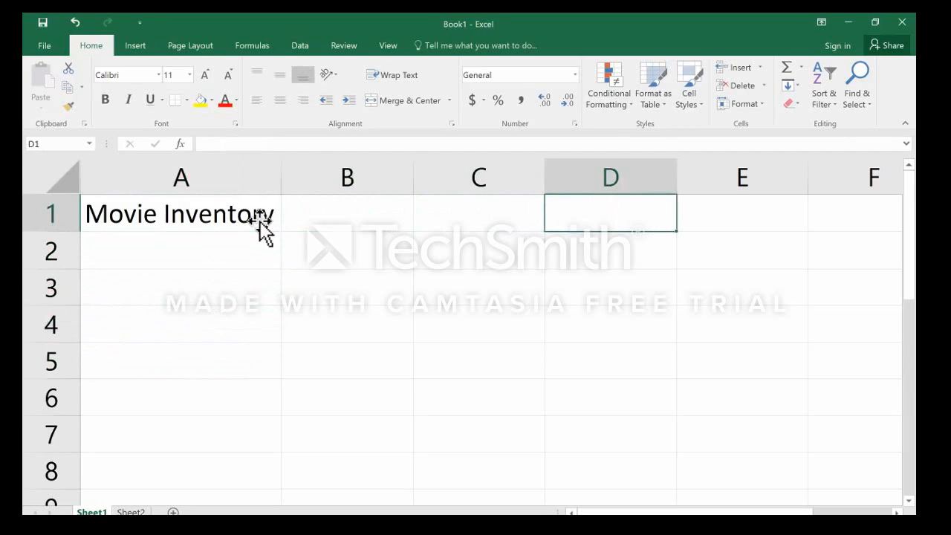
pyautogui.press('Left')
pyautogui.press('Left')
pyautogui.press('Left')
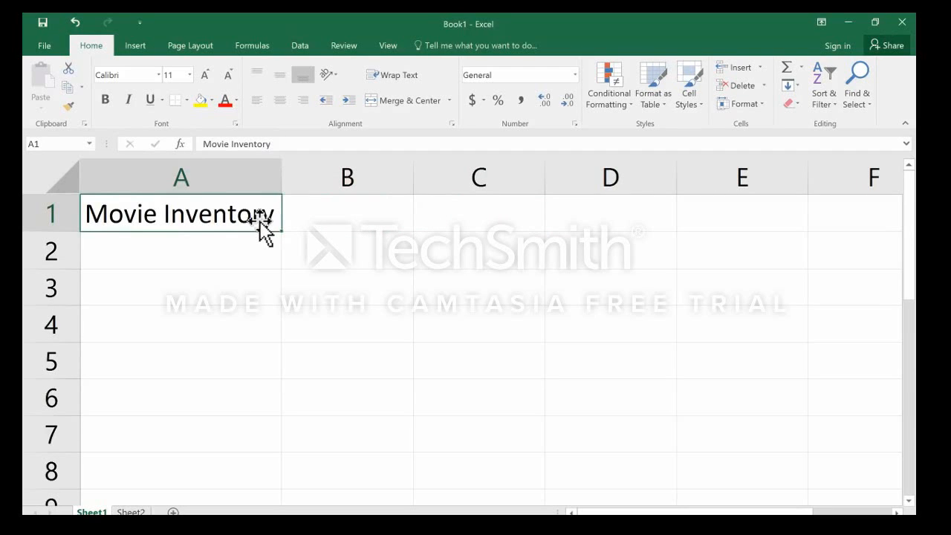
# Move down column A to A4 and across row 4 to column E.
pyautogui.press('Down')
pyautogui.press('Down')
pyautogui.press('Down')
pyautogui.press('Right')
pyautogui.press('Right')
pyautogui.press('Right')
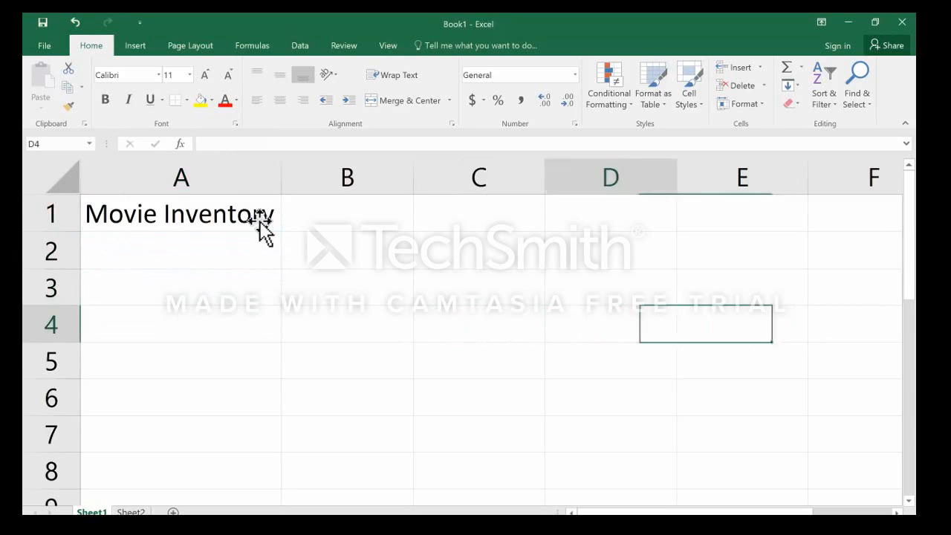
# Move back along row 4 to column A, up to A2, and through B2 down to B4.
pyautogui.press('Left')
pyautogui.press('Left')
pyautogui.press('Left')
pyautogui.press('Up')
pyautogui.press('Up')
pyautogui.press('Right')
pyautogui.press('Down')
pyautogui.press('Down')
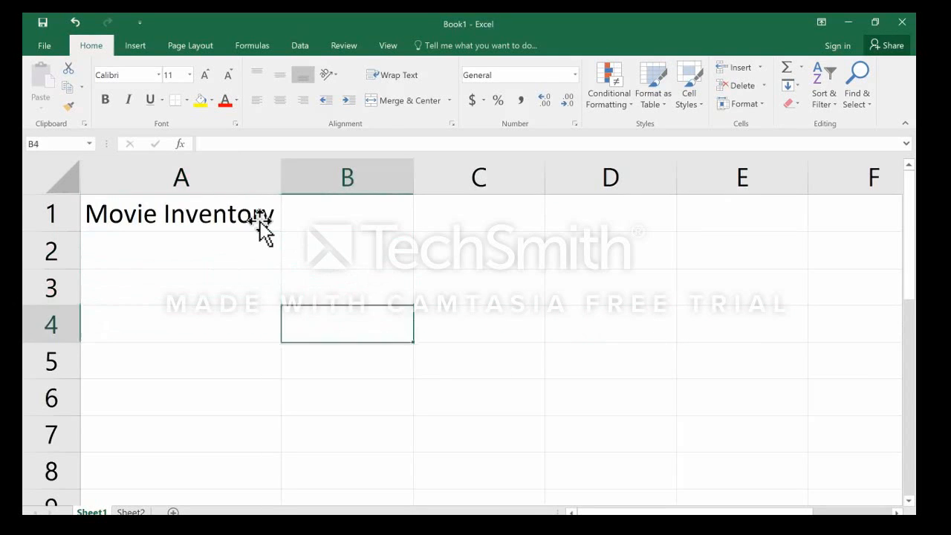
# Move from B4 into column A, down to A6, back up to A3 and across to C3.
pyautogui.press('Left')
pyautogui.press('Down')
pyautogui.press('Down')
pyautogui.press('Up')
pyautogui.press('Up')
pyautogui.press('Up')
pyautogui.press('Right')
pyautogui.press('Right')
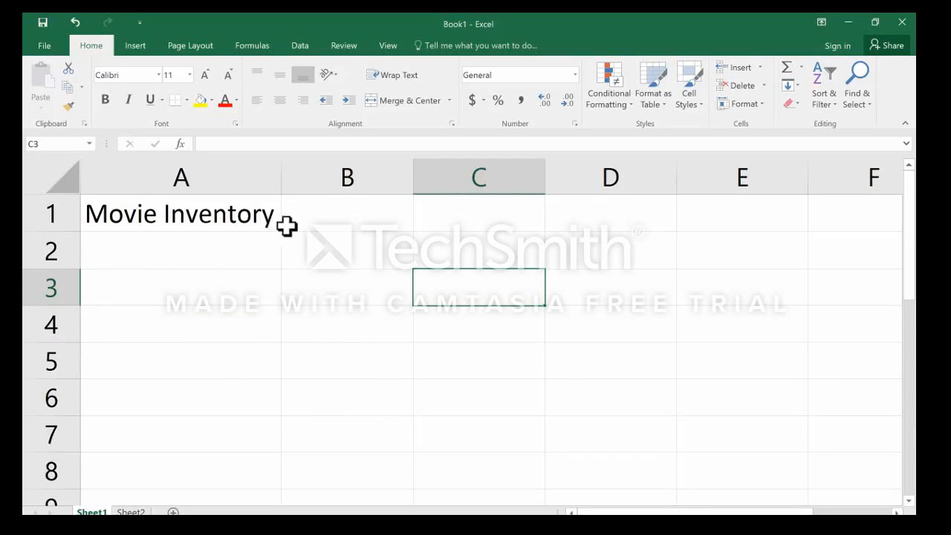
# Jump directly to cells E1, B3, A3 and C4, one after another.
pyautogui.click(727, 215)
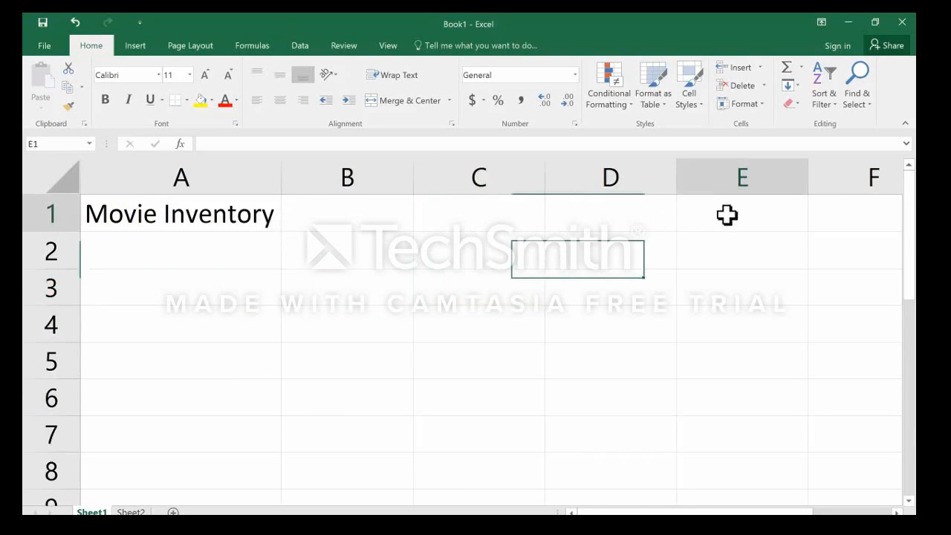
pyautogui.click(349, 297)
pyautogui.click(196, 298)
pyautogui.click(466, 331)
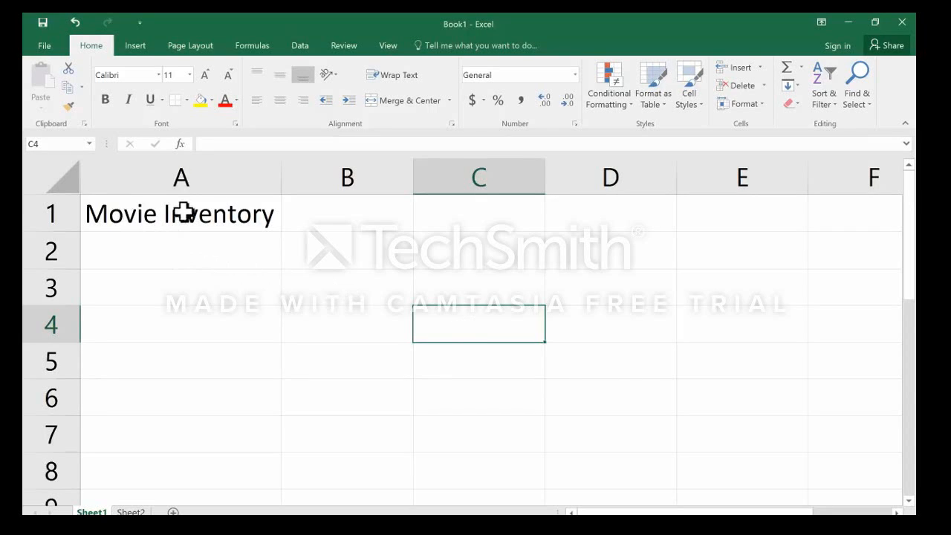
# Enter the column headings Title, Date Purchased and Rating in cells A2 to C2.
pyautogui.click(153, 254)
pyautogui.doubleClick(151, 256)
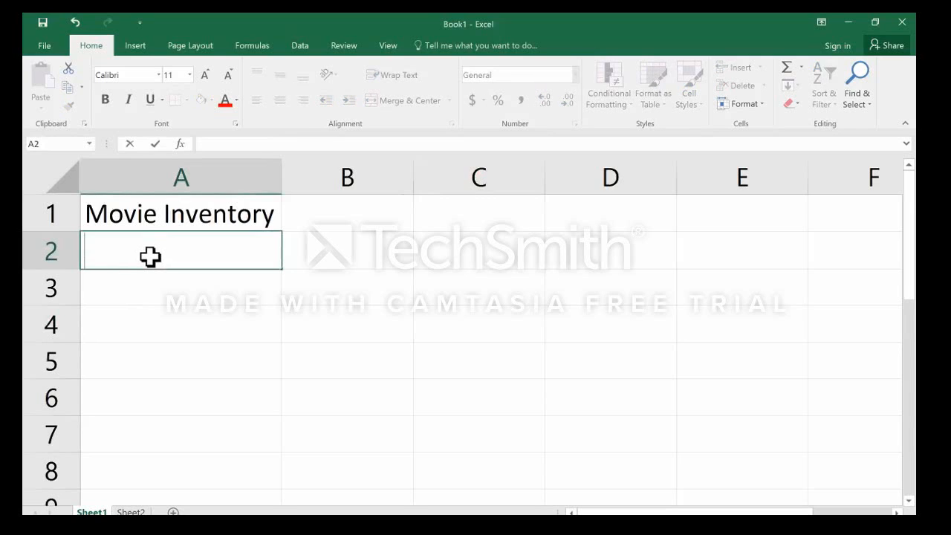
pyautogui.write('Title')
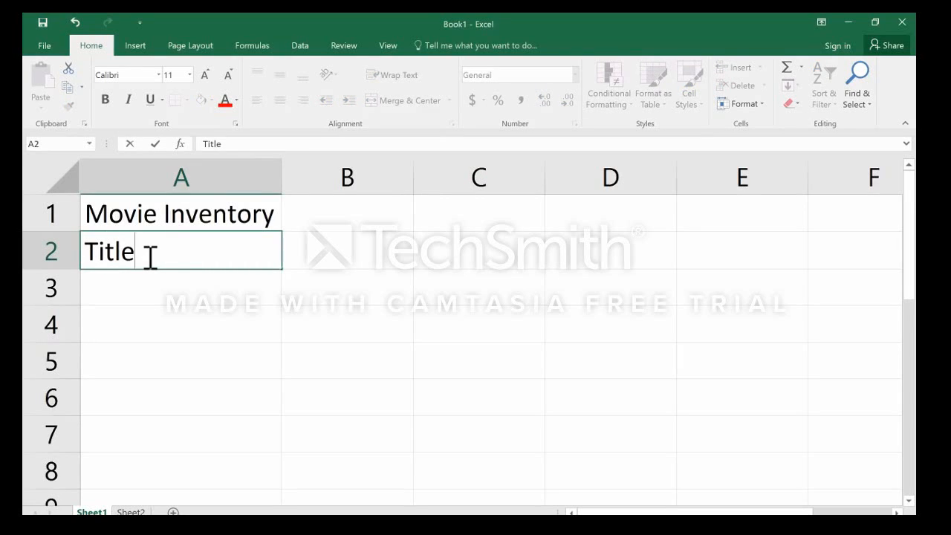
pyautogui.press('Tab')
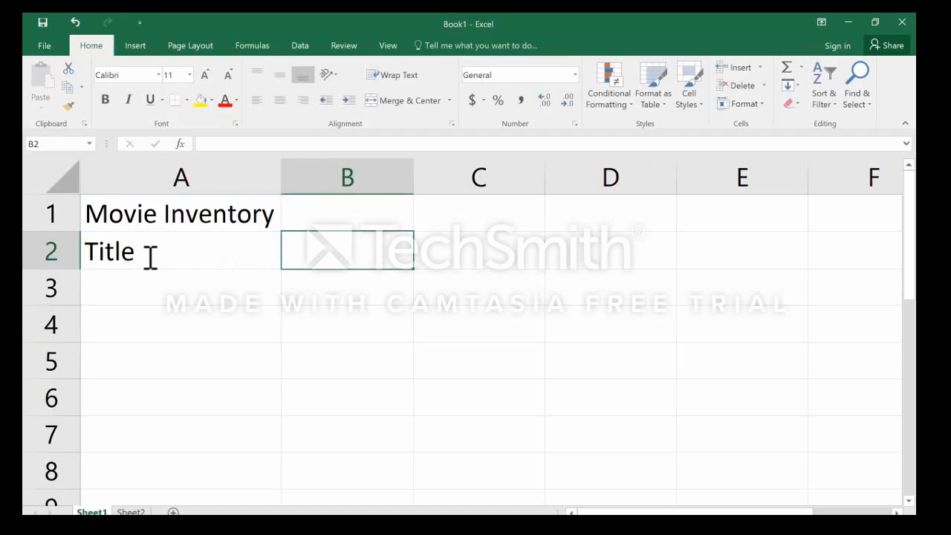
pyautogui.write('Date Purchased')
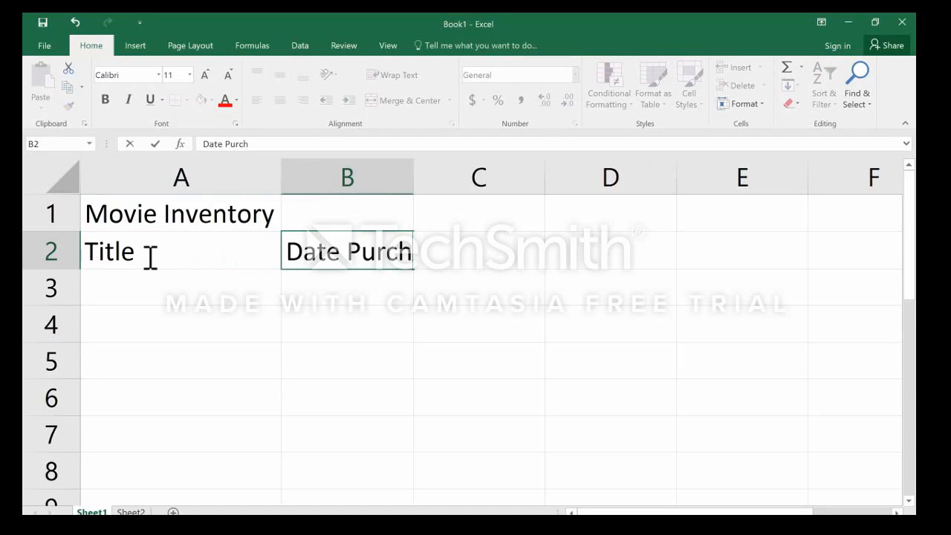
pyautogui.press('Tab')
pyautogui.write('Rating')
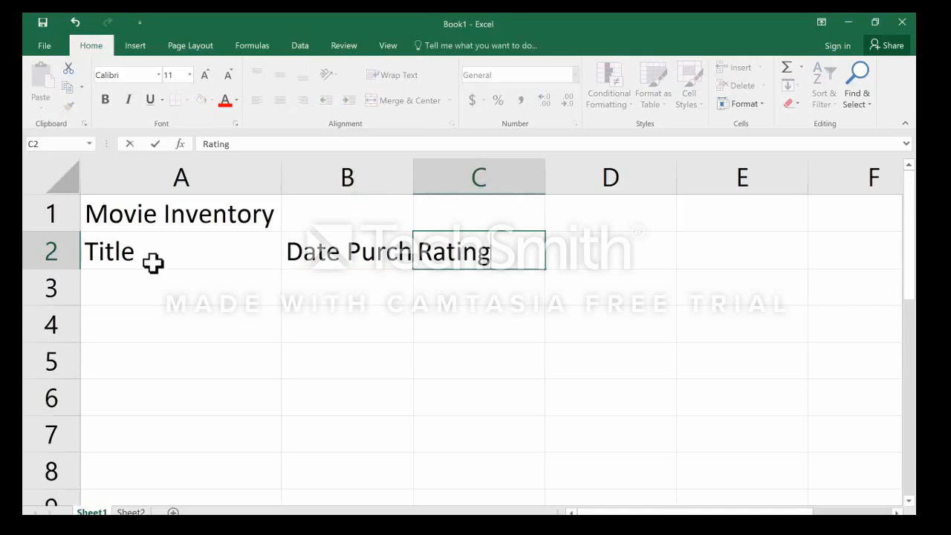
# Complete the heading row with Value, Genre and Location in cells D2 to F2.
pyautogui.press('Tab')
pyautogui.write('Valu')
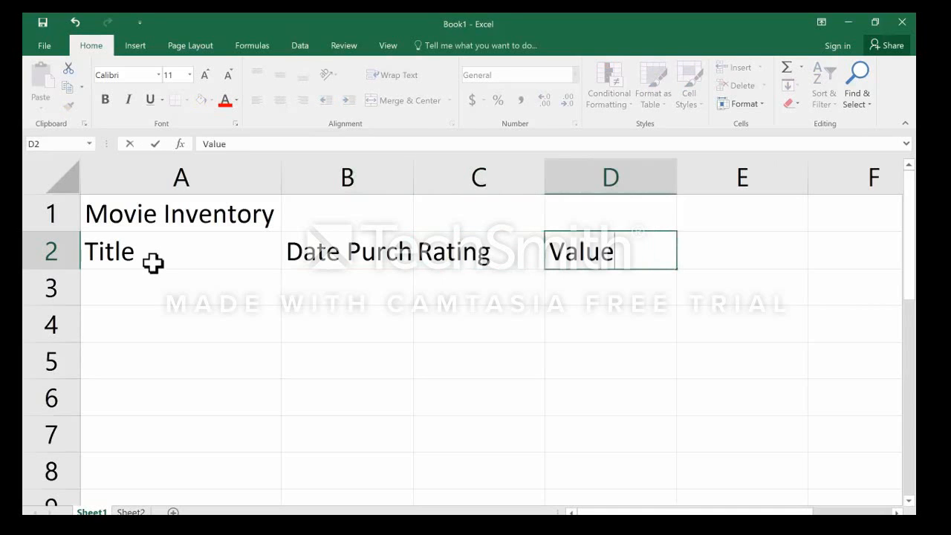
pyautogui.press('Tab')
pyautogui.write('Genre')
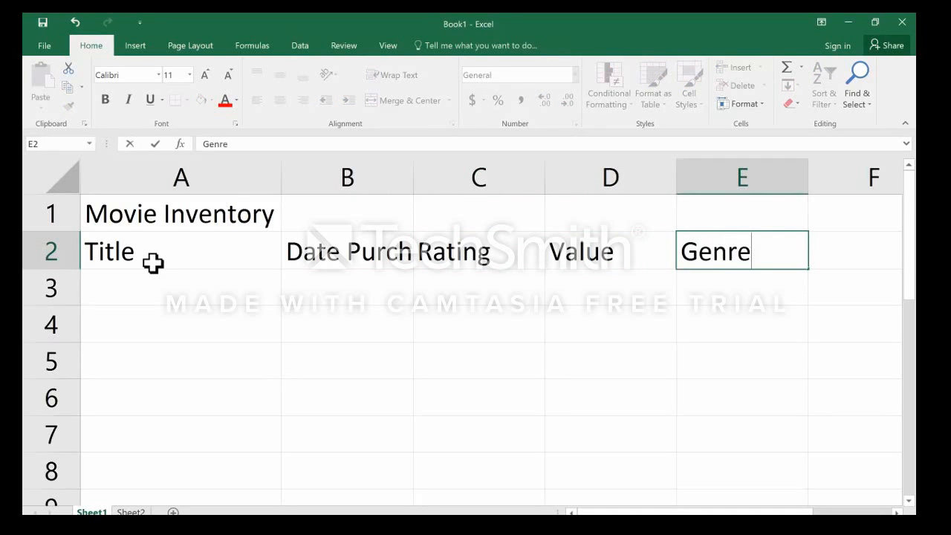
pyautogui.press('Tab')
pyautogui.write('L')
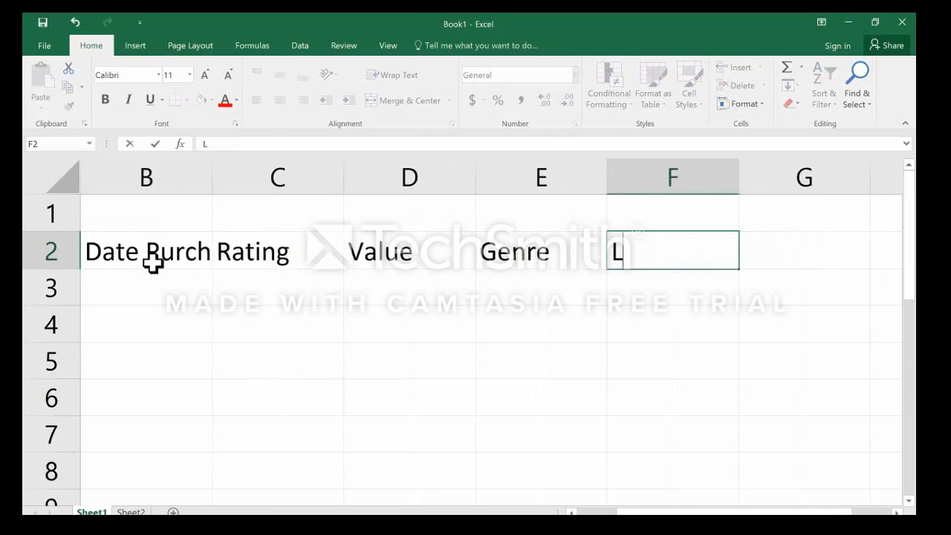
pyautogui.write('ocation')
pyautogui.press('Return')
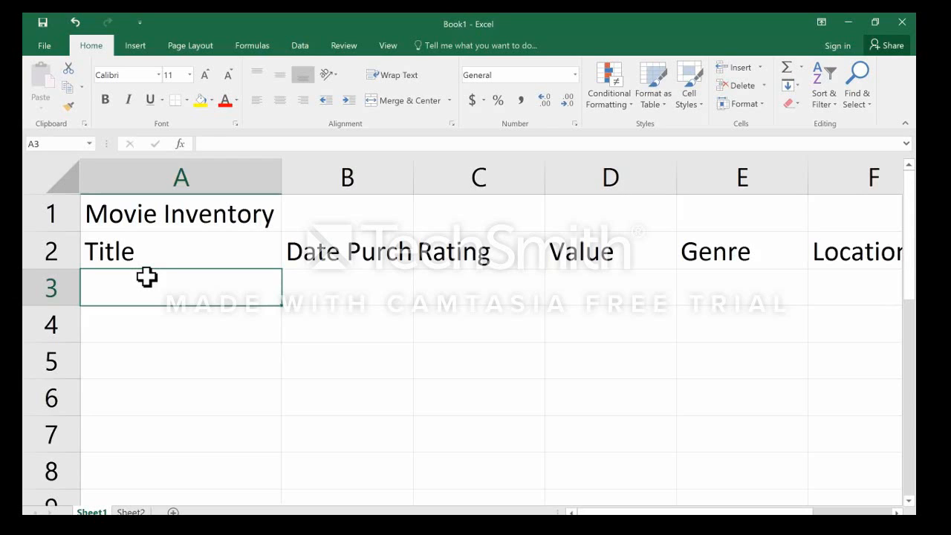
# Start the first movie record in row 3 with title Star Wars, purchase date 2007 and rating PG.
pyautogui.write('Star War')
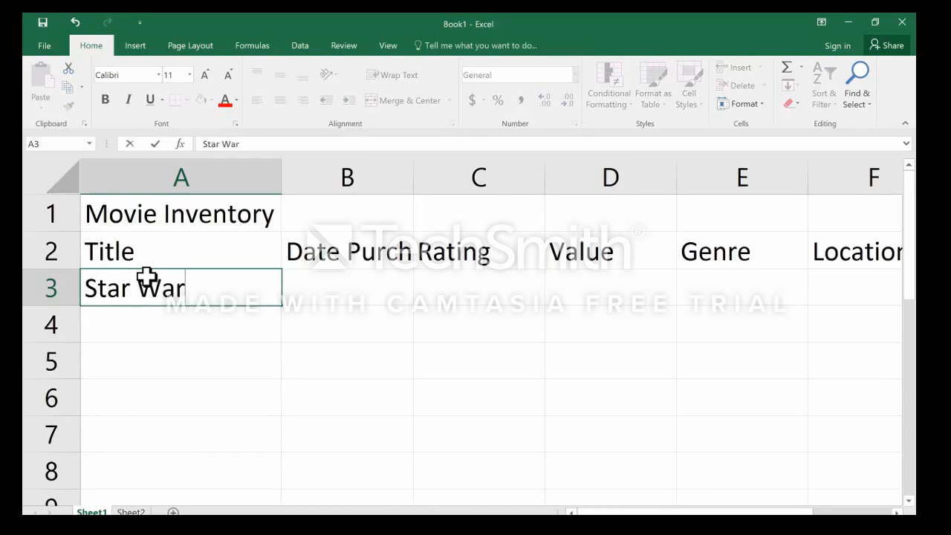
pyautogui.write('s')
pyautogui.press('Tab')
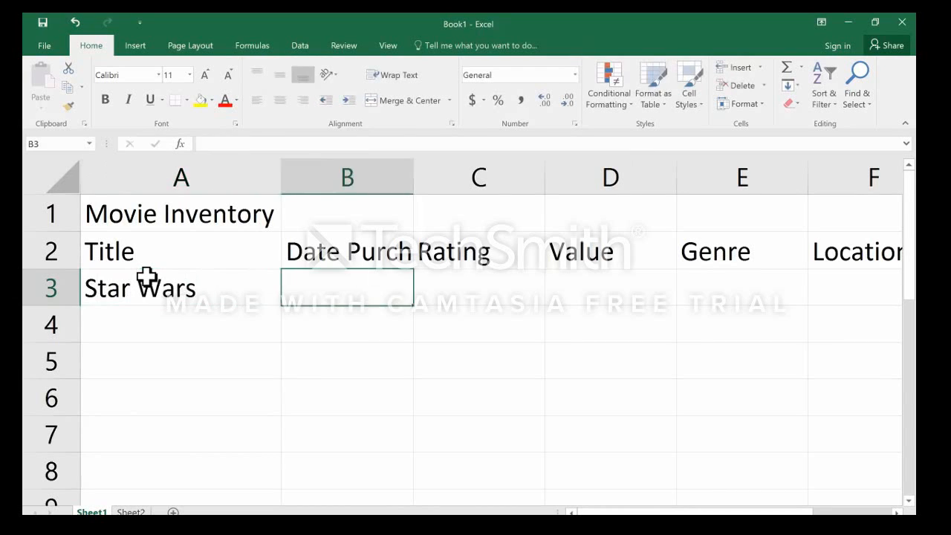
pyautogui.write('2007')
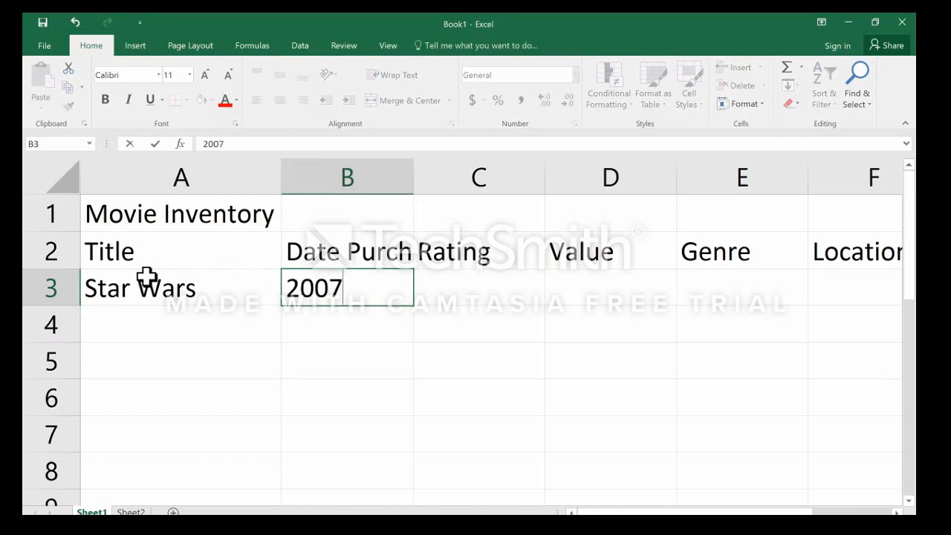
pyautogui.press('Tab')
pyautogui.press('Tab')
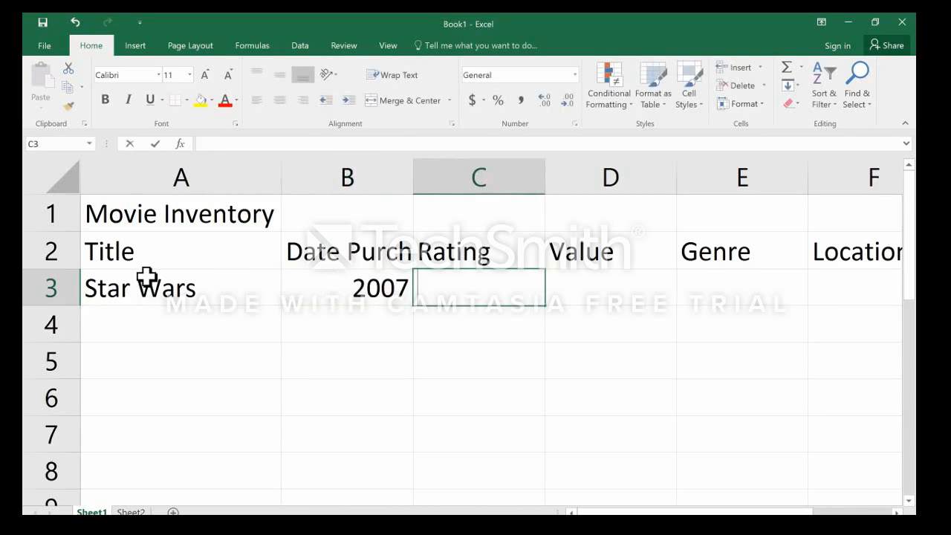
pyautogui.write('PG')
pyautogui.press('Tab')
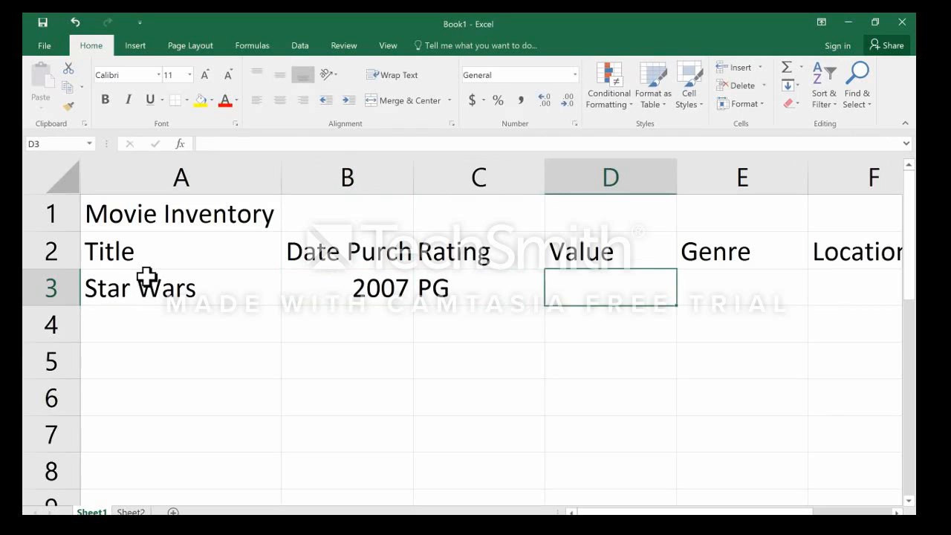
# Complete the Star Wars record with value 5, genre Science Fiction and location Living Room.
pyautogui.write('5')
pyautogui.press('Tab')
pyautogui.write('Sc')
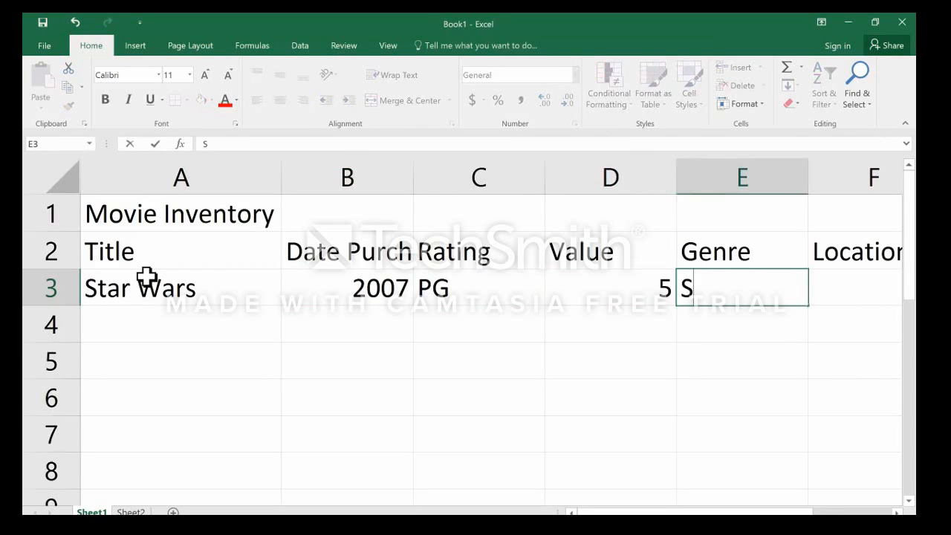
pyautogui.write('ience Fiction')
pyautogui.press('Tab')
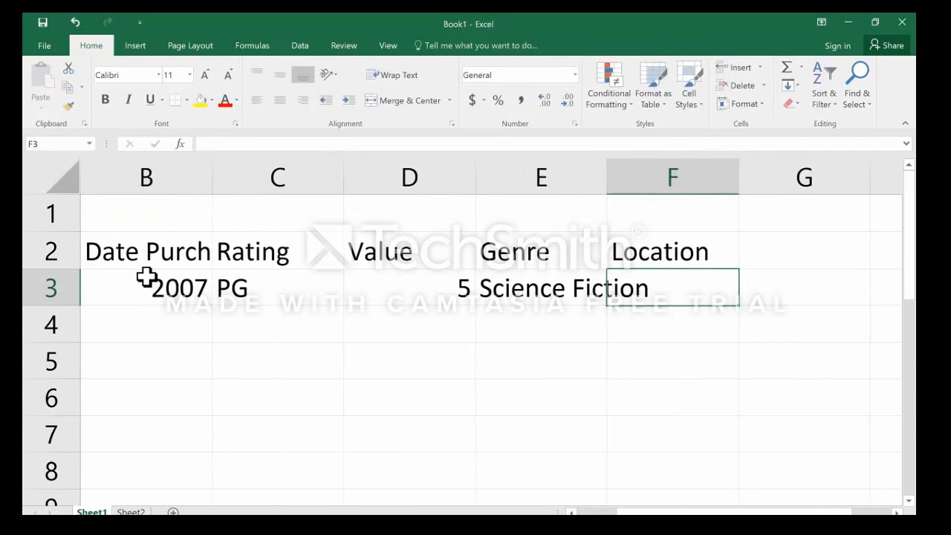
pyautogui.write('Living Room')
pyautogui.press('Return')
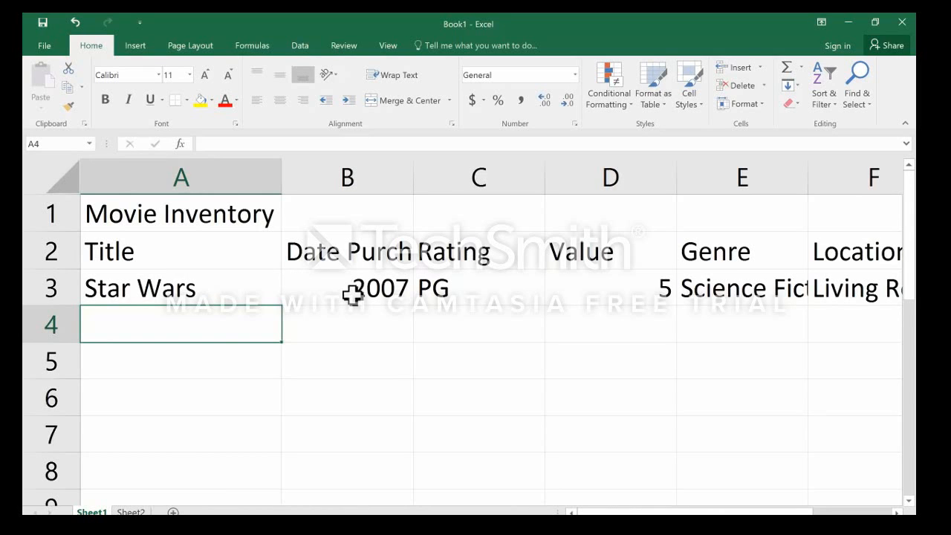
# Enter 2010 as the second movie's purchase date in B4.
pyautogui.click(340, 325)
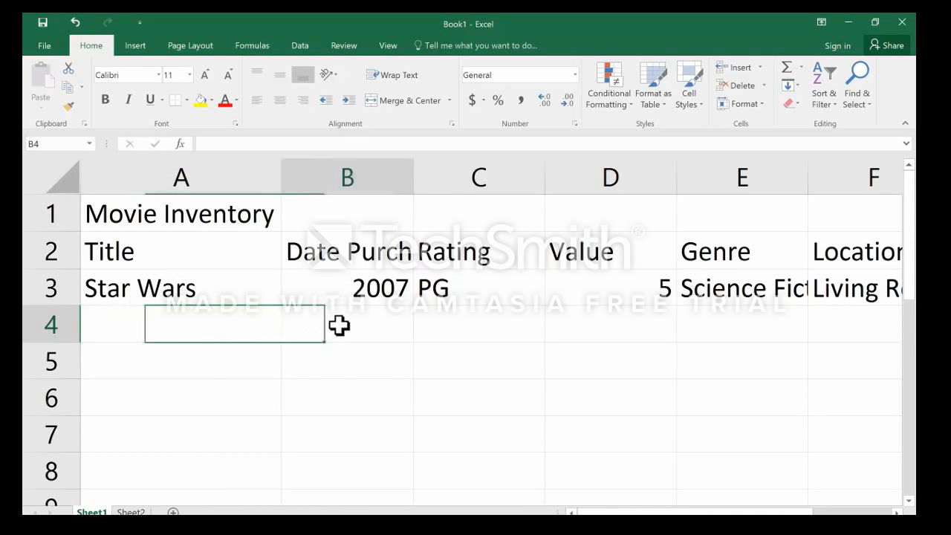
pyautogui.write('2010')
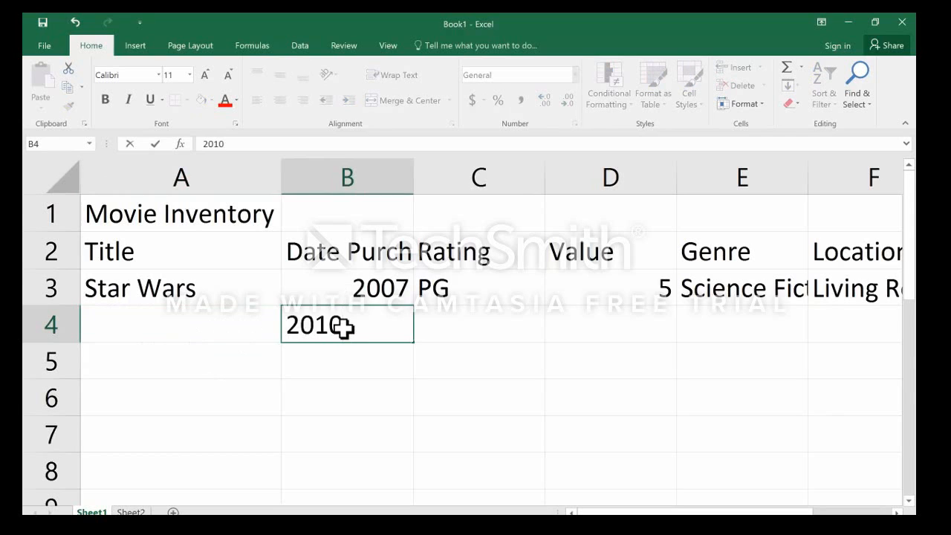
pyautogui.press('Tab')
pyautogui.press('Return')
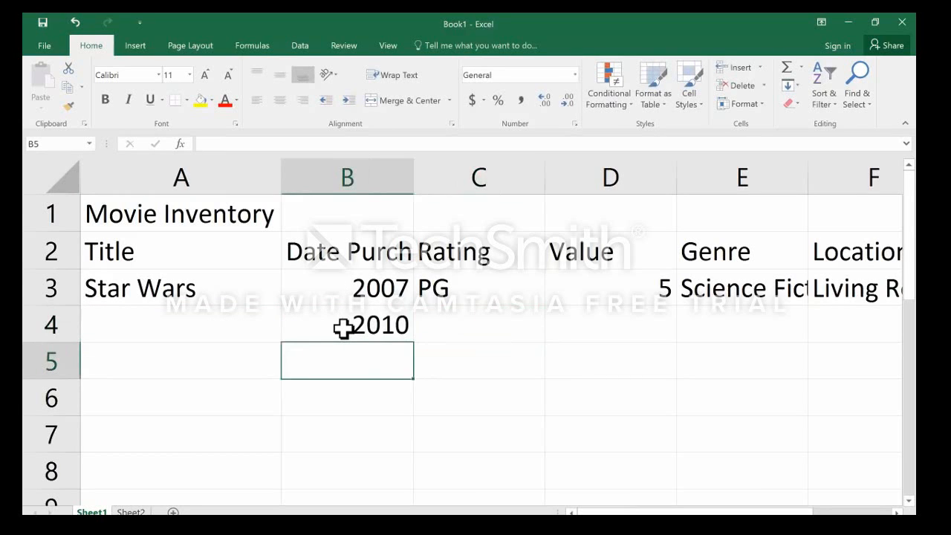
# Enter the title The Empre Strikes Back in A4 and move on to the rating cell, C4.
pyautogui.press('Up')
pyautogui.press('Left')
pyautogui.write('The')
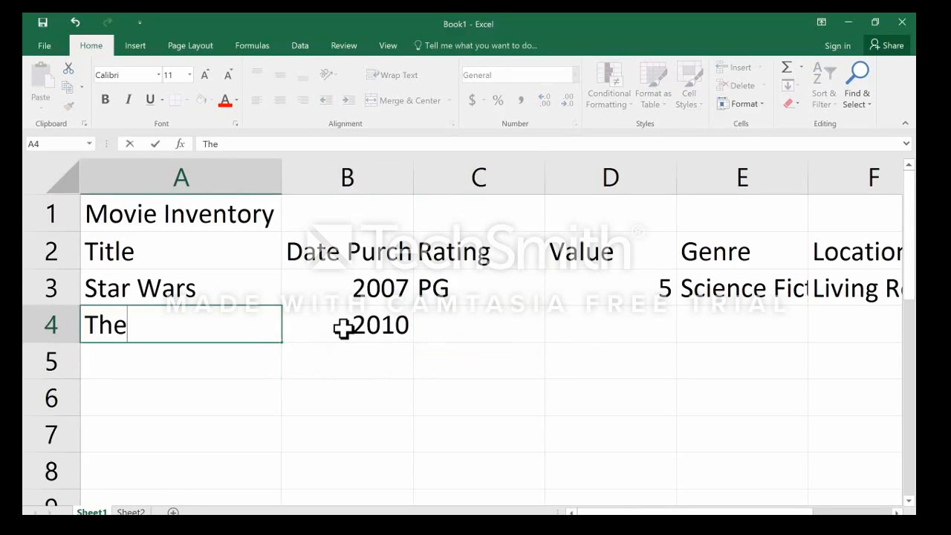
pyautogui.write(' Empre Strikes')
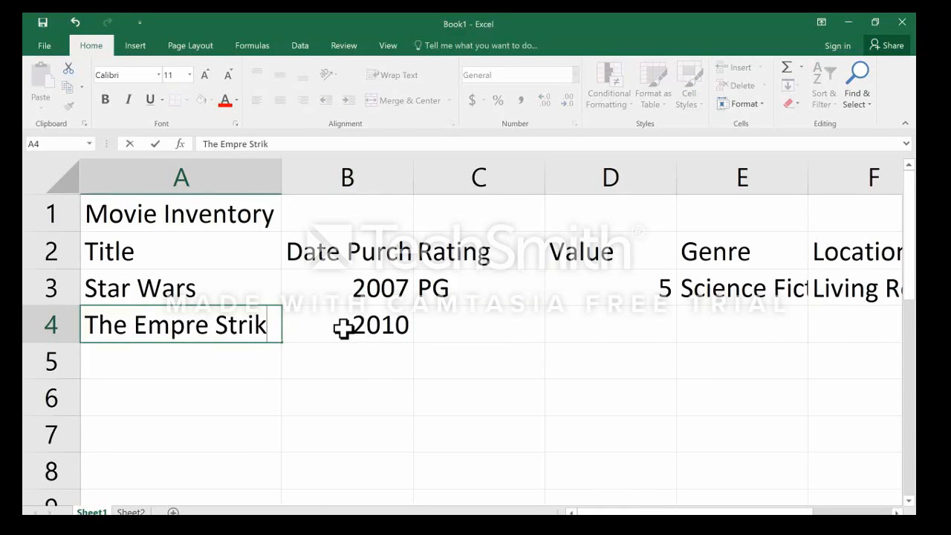
pyautogui.press('Tab')
# Complete row 4 with rating PG, value 9, genre Science Fiction and location Living Room.
pyautogui.press('Tab')
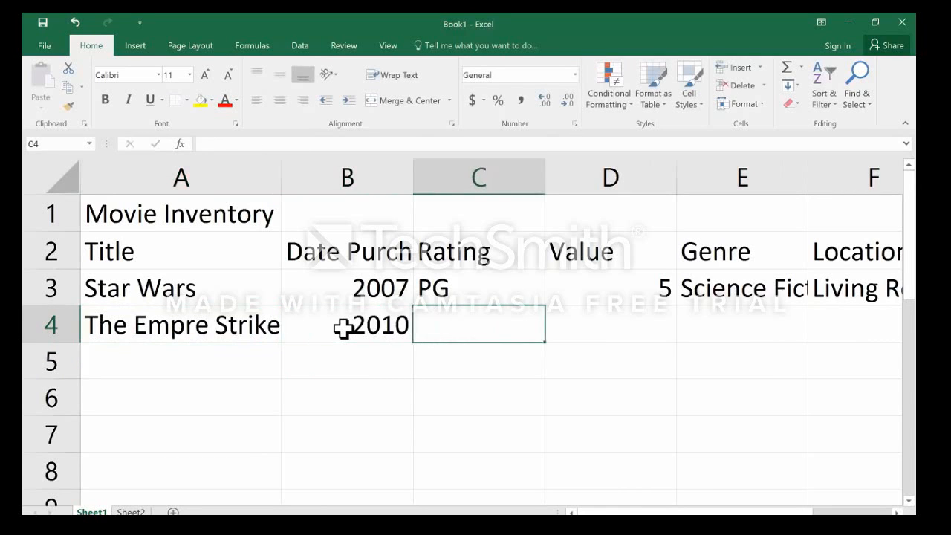
pyautogui.write('PG')
pyautogui.press('Tab')
pyautogui.write('9')
pyautogui.press('Tab')
pyautogui.write('Science Fiction')
pyautogui.press('Tab')
pyautogui.write('Living Room')
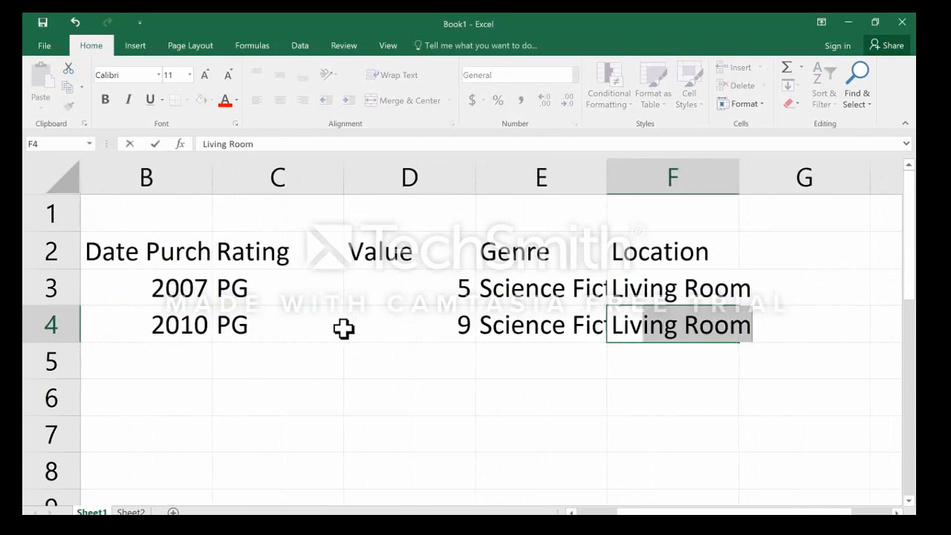
pyautogui.press('Return')
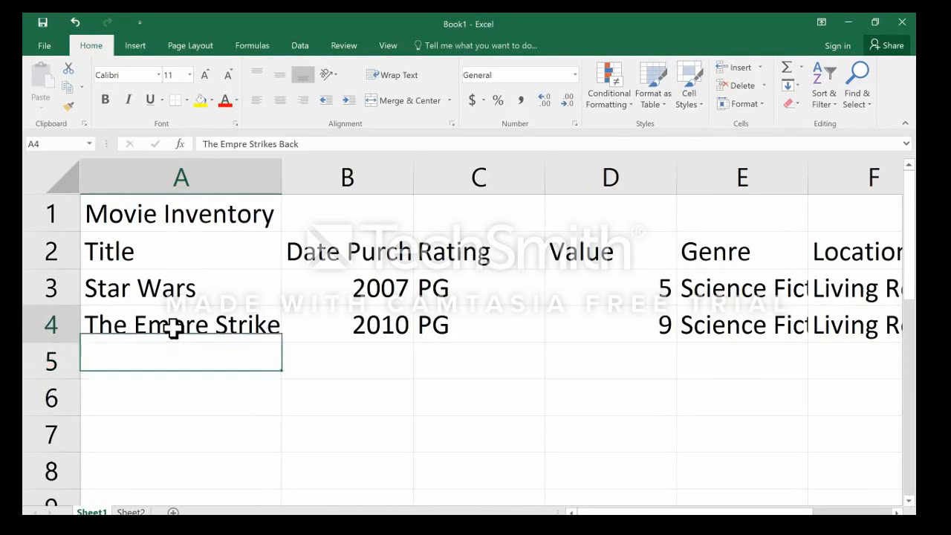
pyautogui.click(171, 330)
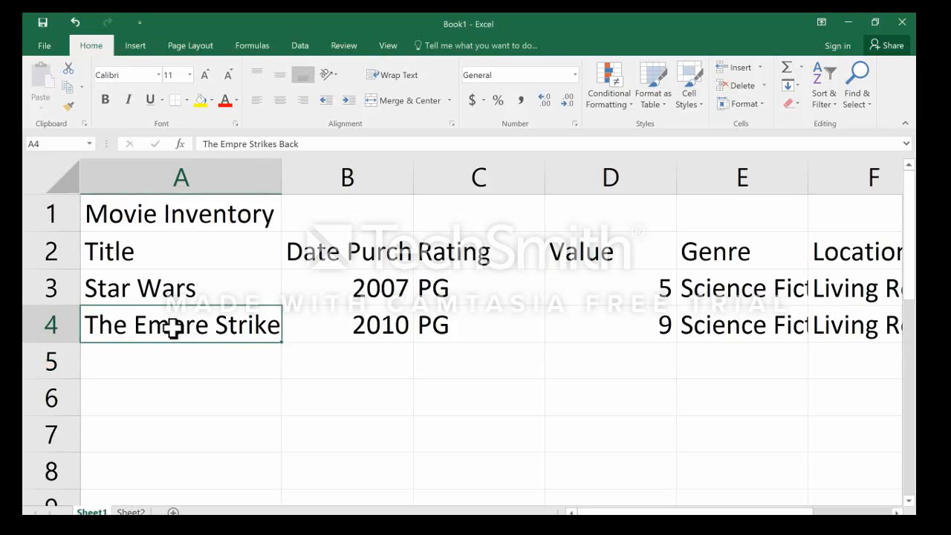
pyautogui.write('T')
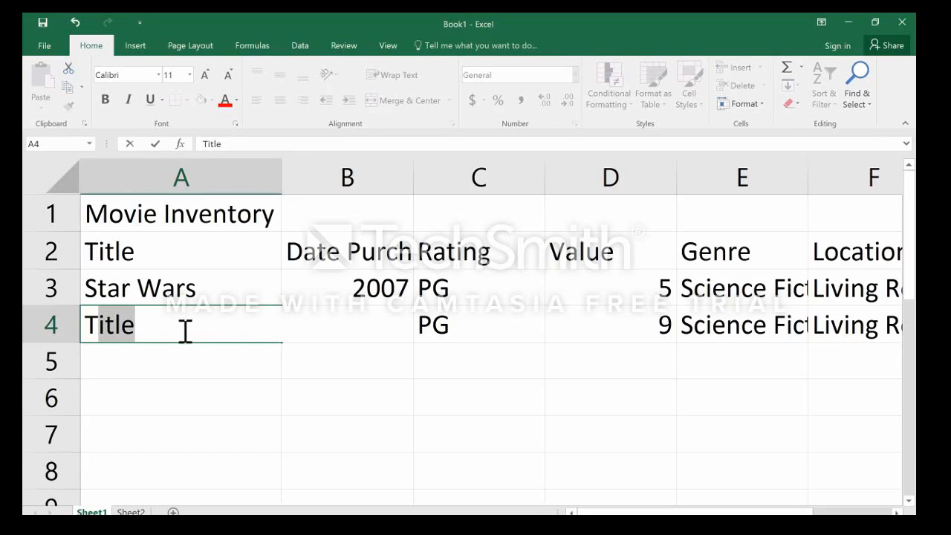
pyautogui.press('Escape')
pyautogui.click(195, 352)
pyautogui.click(173, 331)
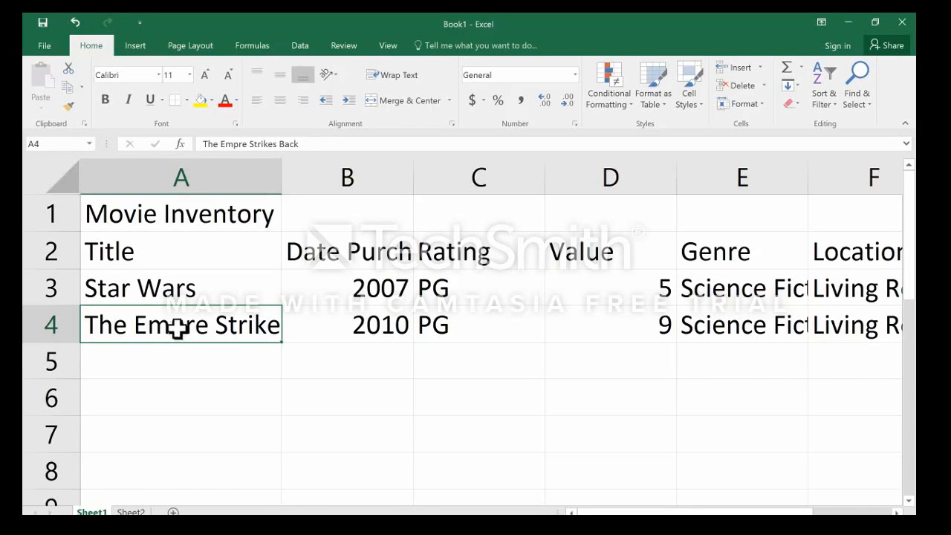
# Open the purchase date in B4 for in-cell editing, move the insertion point through its digits, and leave the cell.
pyautogui.click(350, 319)
pyautogui.click(452, 338)
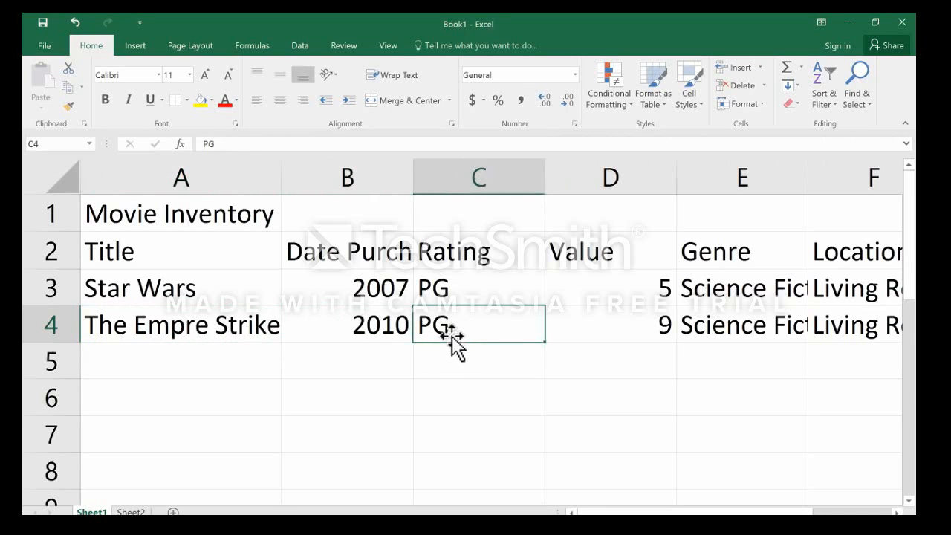
pyautogui.click(344, 325)
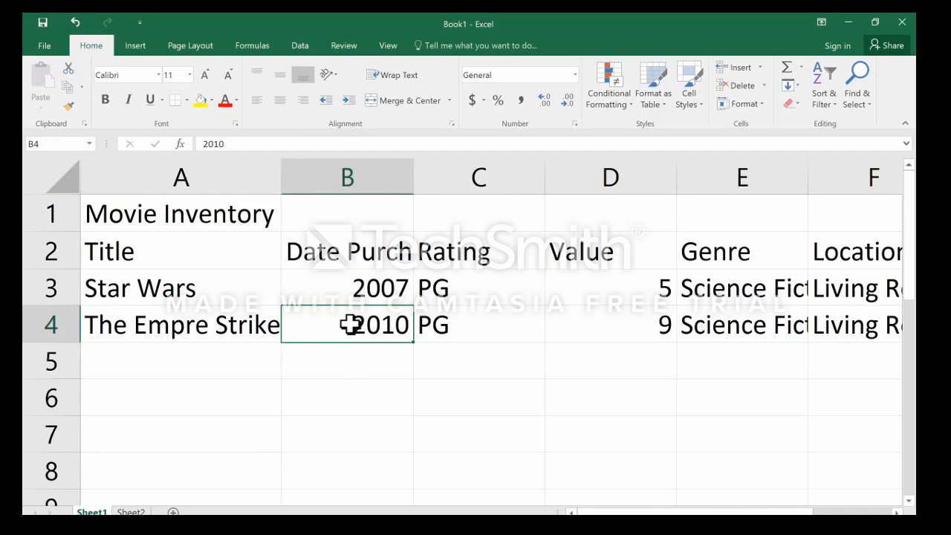
pyautogui.doubleClick(351, 326)
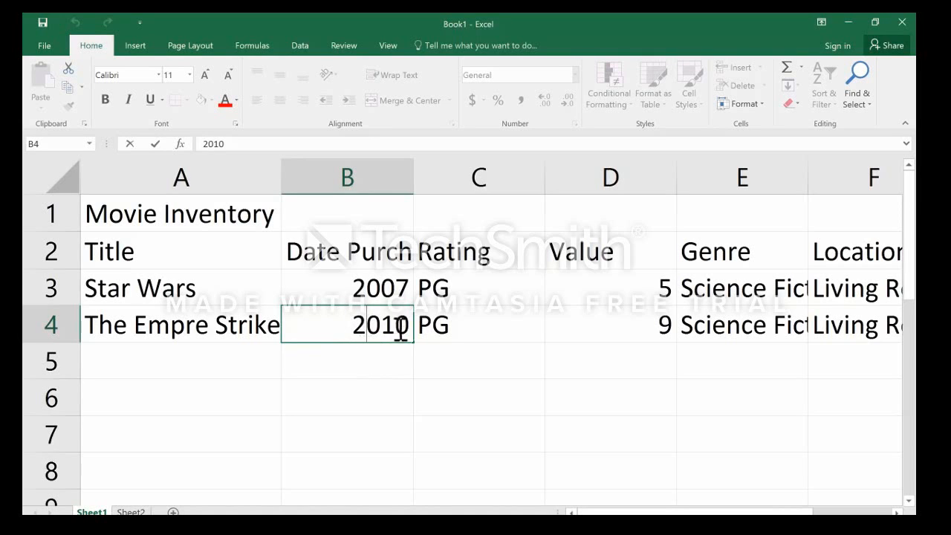
pyautogui.press('Left')
pyautogui.press('Left')
pyautogui.press('Left')
pyautogui.press('Right')
pyautogui.press('Right')
pyautogui.press('Right')
pyautogui.press('Right')
pyautogui.press('Left')
pyautogui.press('Left')
pyautogui.press('Left')
pyautogui.press('Left')
pyautogui.click(444, 354)
# Correct the misspelled movie title in A4 to The Empire Strikes Back.
pyautogui.click(208, 329)
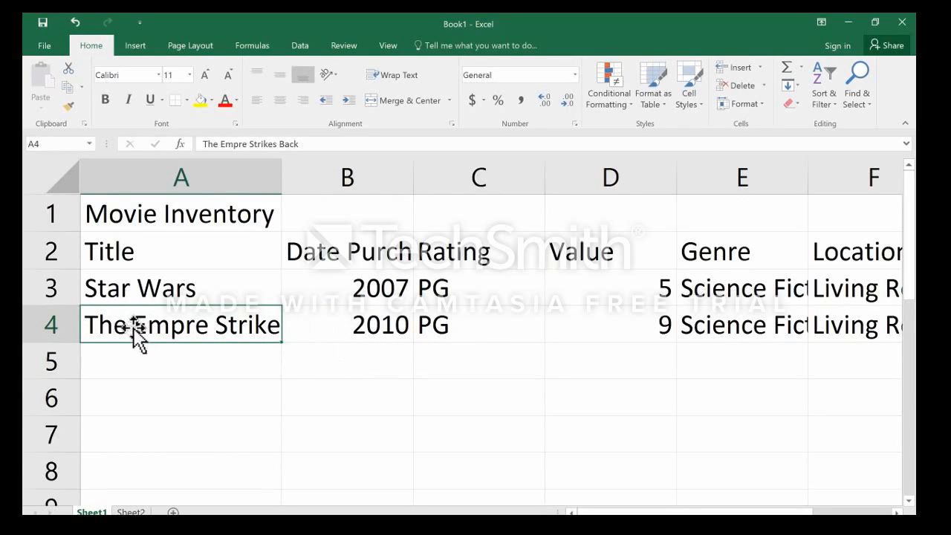
pyautogui.doubleClick(226, 327)
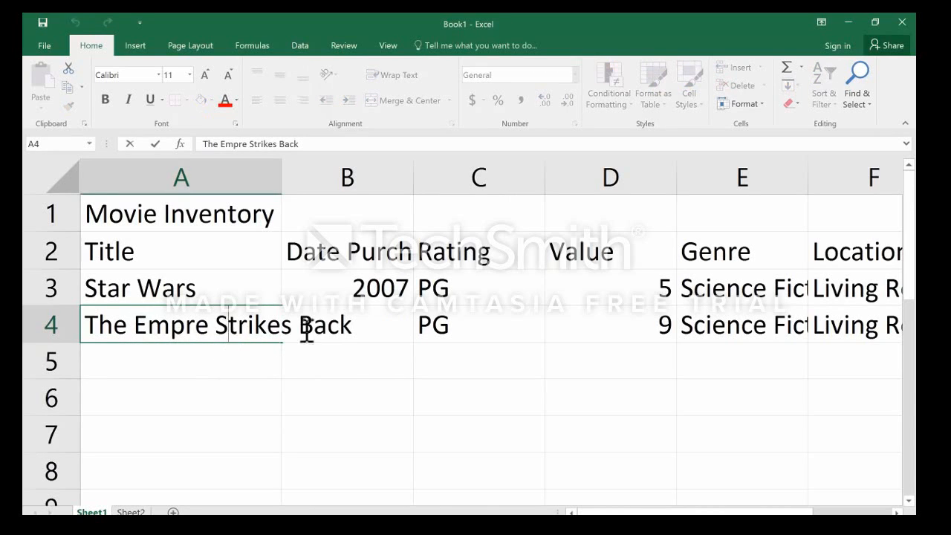
pyautogui.press('Left')
pyautogui.press('Left')
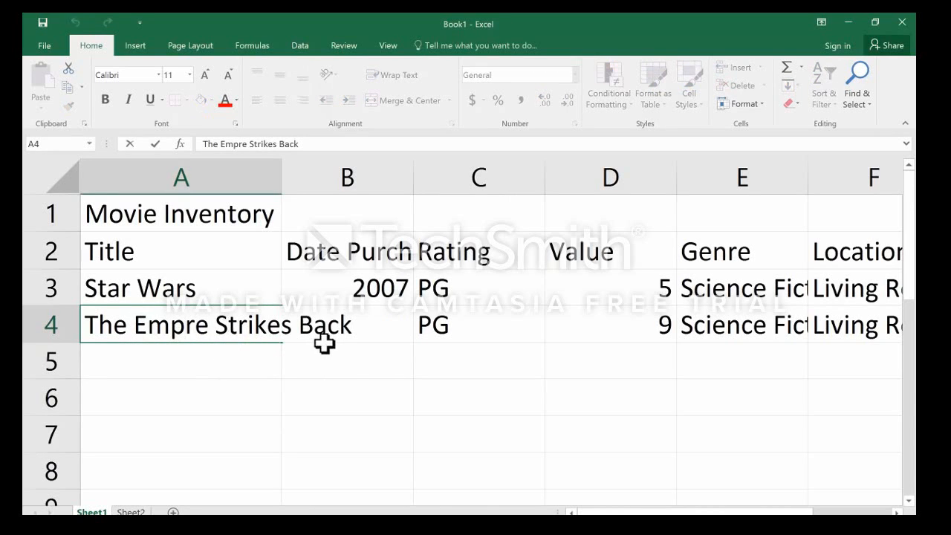
pyautogui.write('i')
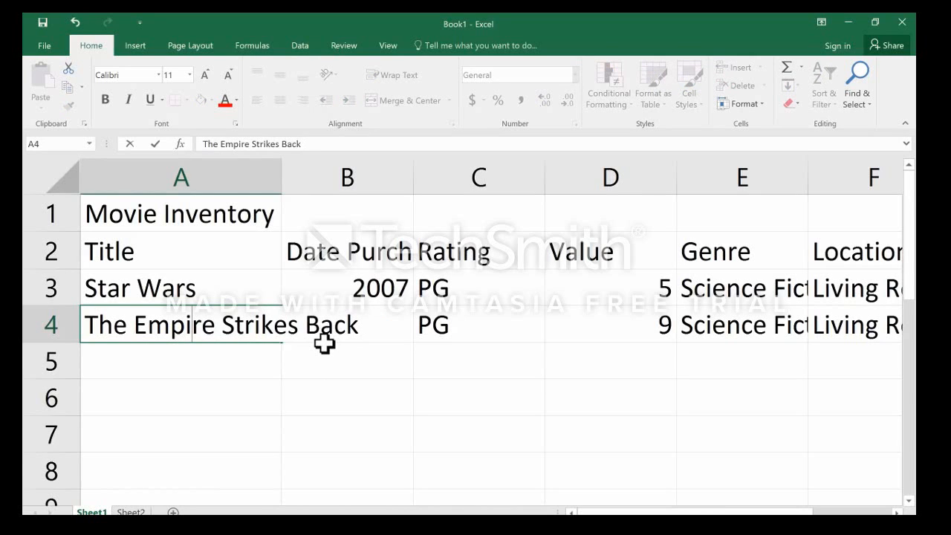
pyautogui.press('Return')
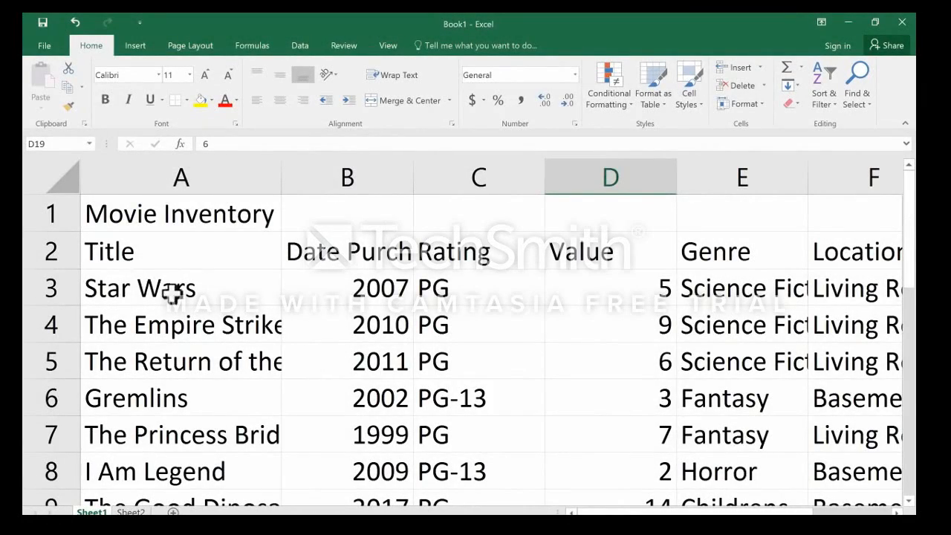
# Look through the movie records down to the last filled row and return to the start of the list.
pyautogui.click(147, 288)
pyautogui.click(341, 277)
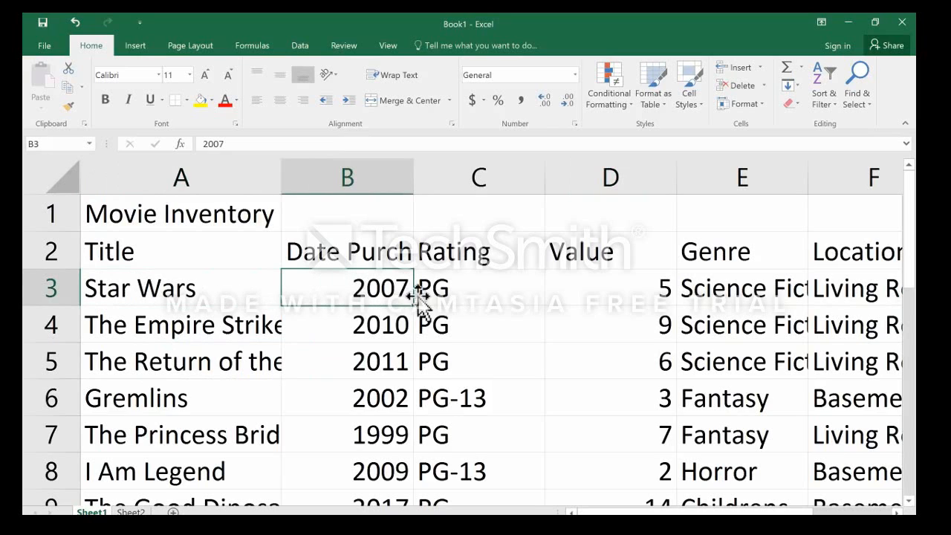
pyautogui.scroll(-3, 463, 332)
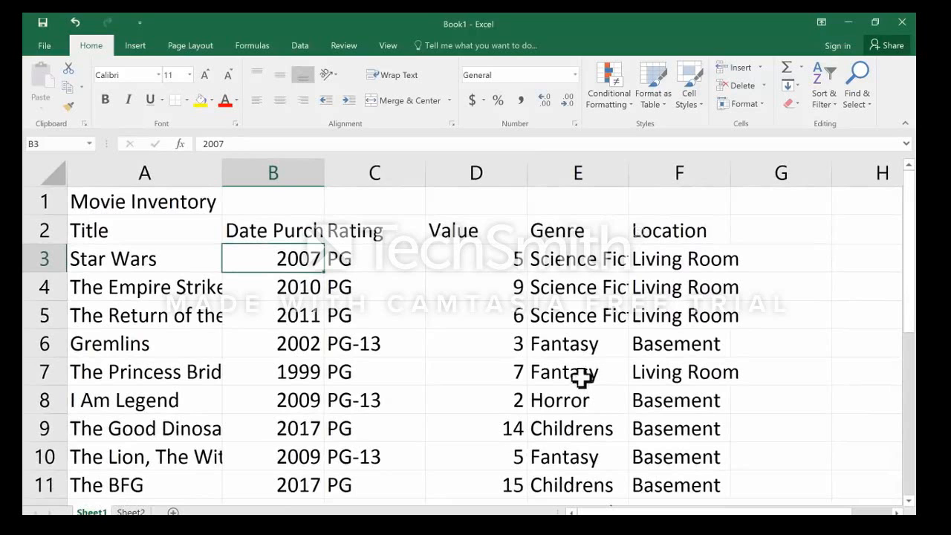
pyautogui.scroll(-5, 339, 394)
pyautogui.scroll(-1, 339, 394)
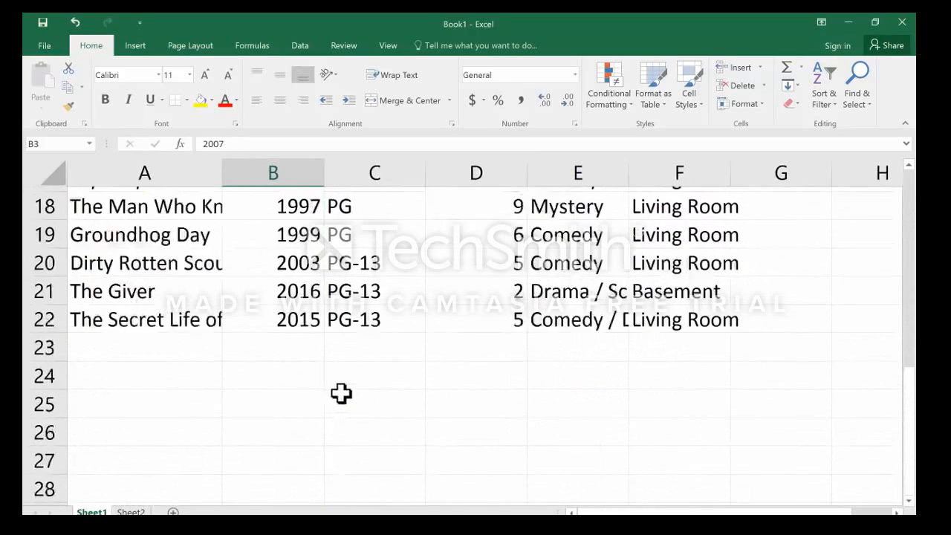
pyautogui.scroll(6, 339, 395)
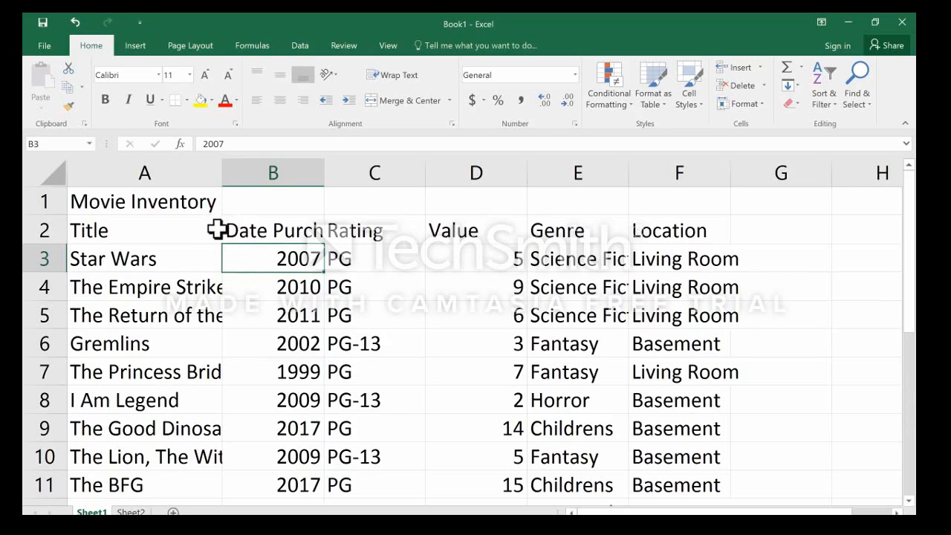
# Make the Movie Inventory title in A1 bold.
pyautogui.click(121, 201)
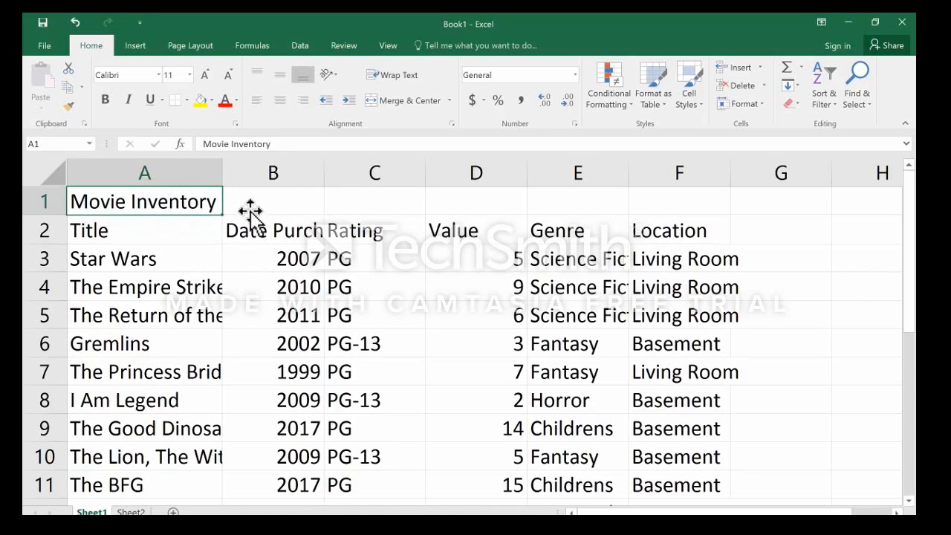
pyautogui.click(175, 229)
pyautogui.click(165, 205)
pyautogui.click(106, 101)
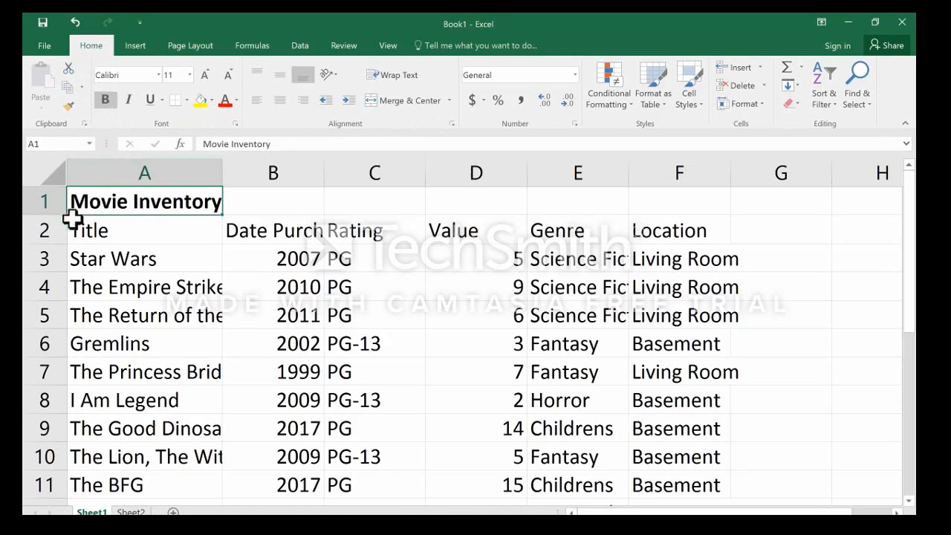
# Try a yellow fill and a red font on the A1 title, resetting them to No Fill and black text.
pyautogui.click(199, 101)
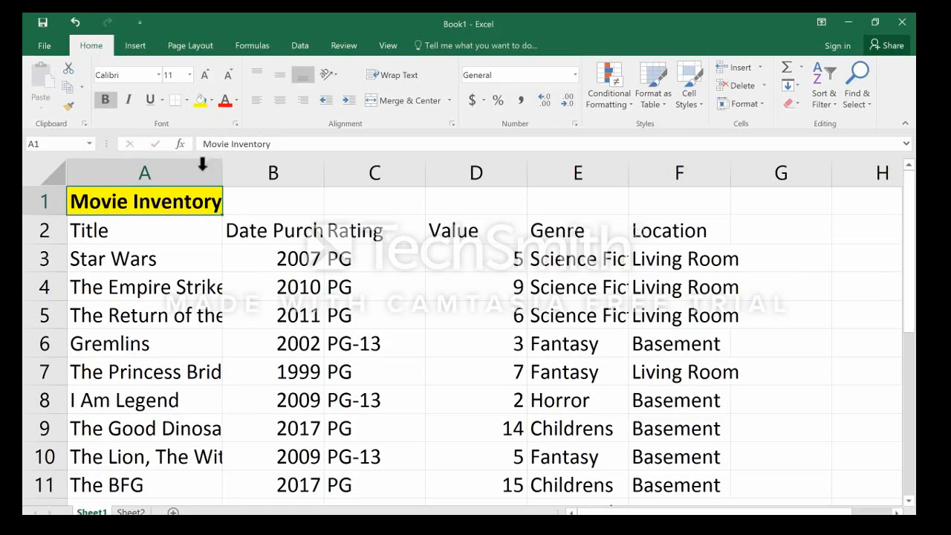
pyautogui.click(212, 101)
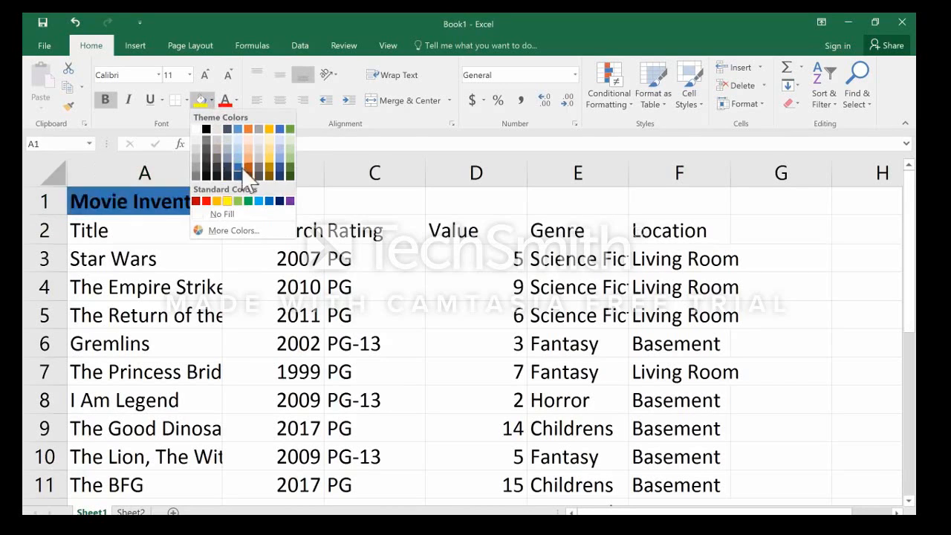
pyautogui.click(223, 214)
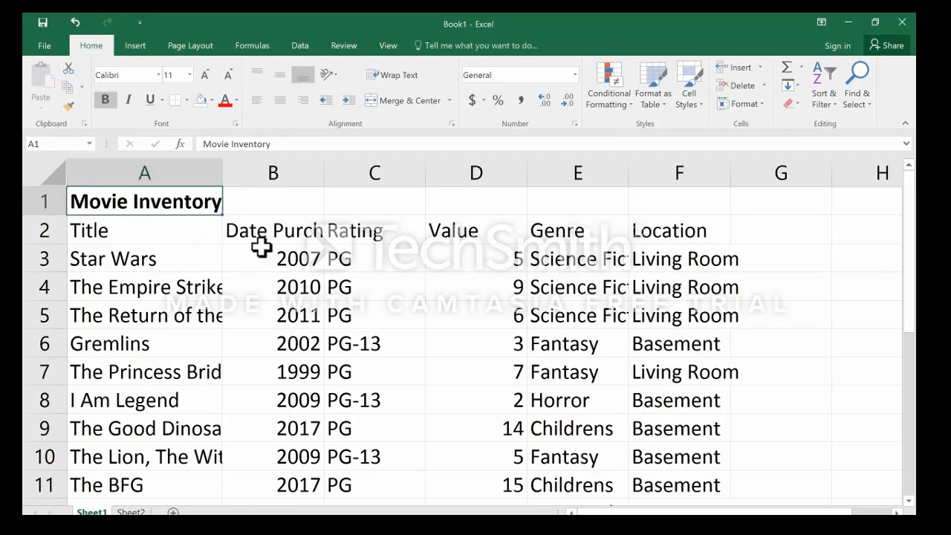
pyautogui.click(223, 102)
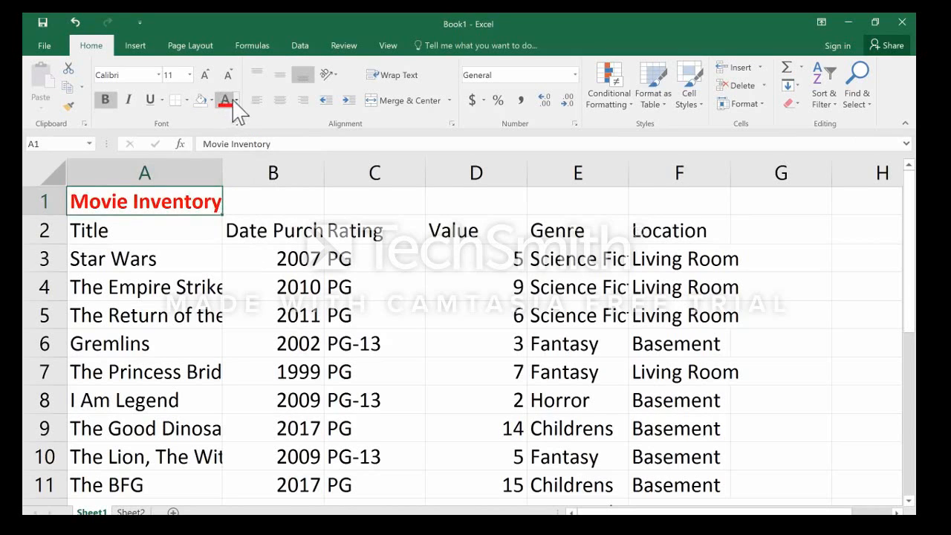
pyautogui.click(235, 101)
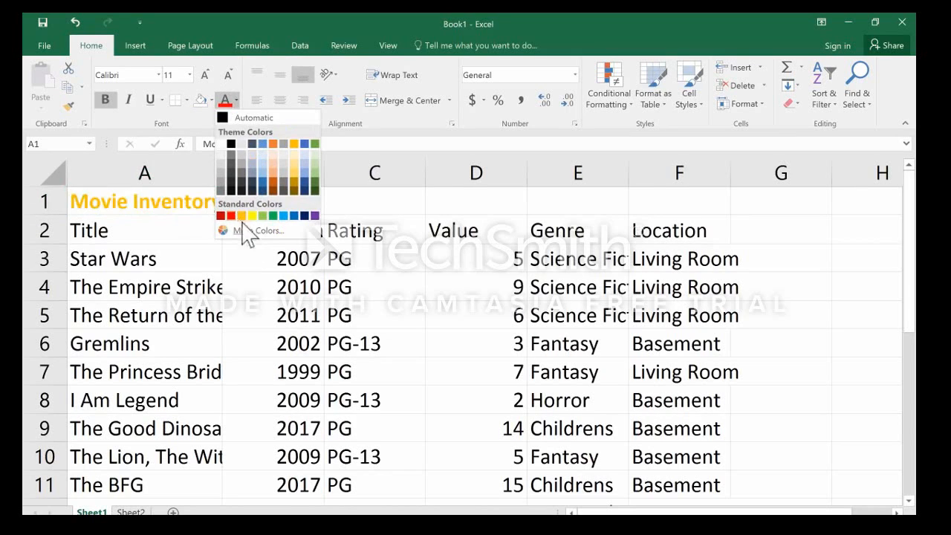
pyautogui.click(231, 143)
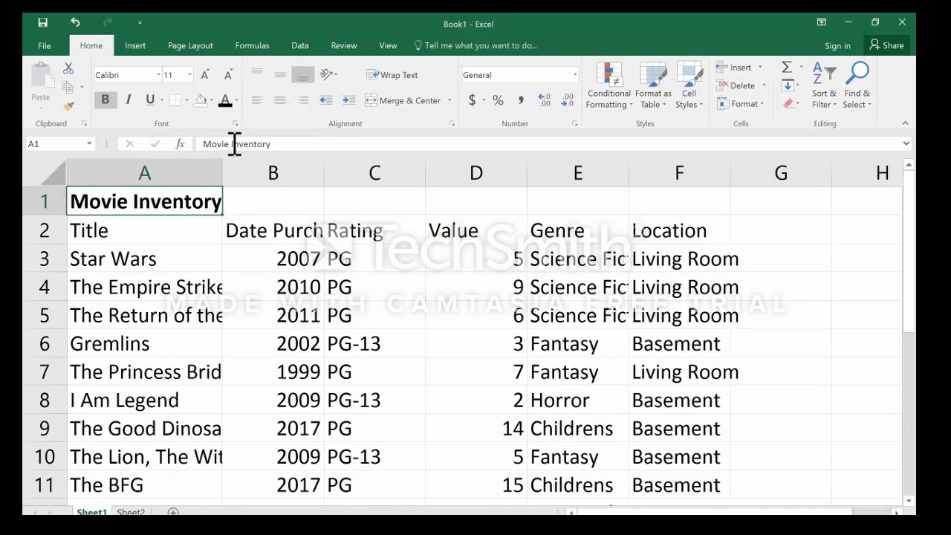
# Try italic and underline on the Movie Inventory title in A1, and remove both again.
pyautogui.click(128, 100)
pyautogui.click(152, 100)
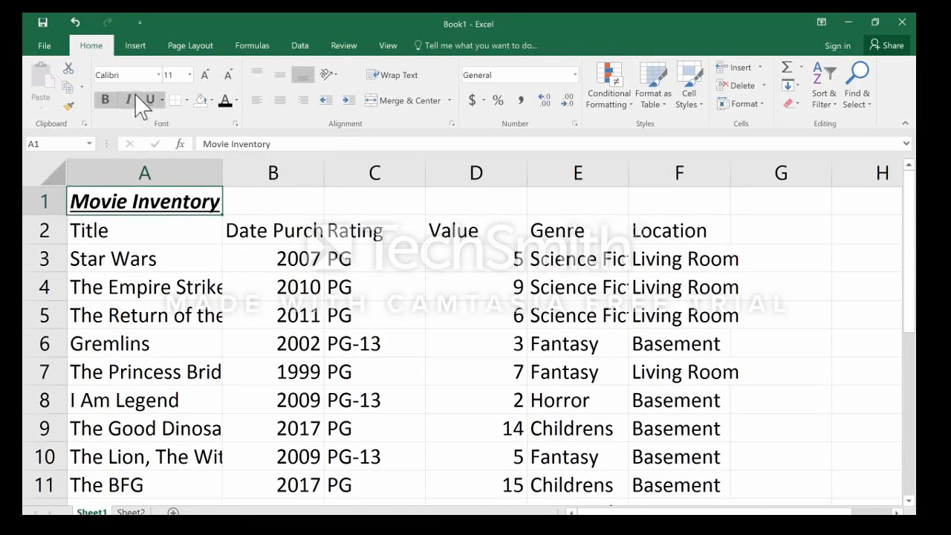
pyautogui.click(132, 99)
pyautogui.click(151, 100)
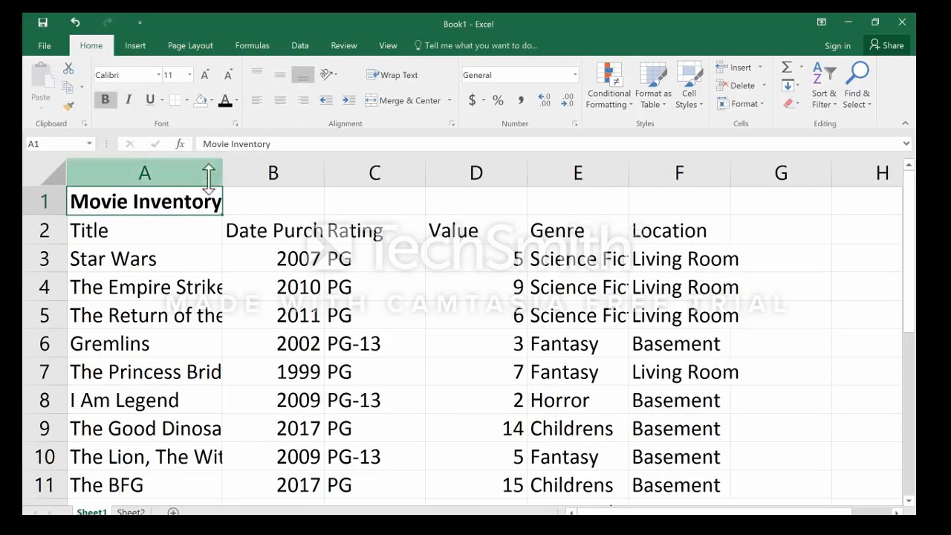
# Merge and center the Movie Inventory title across A1:F1.
pyautogui.click(197, 230)
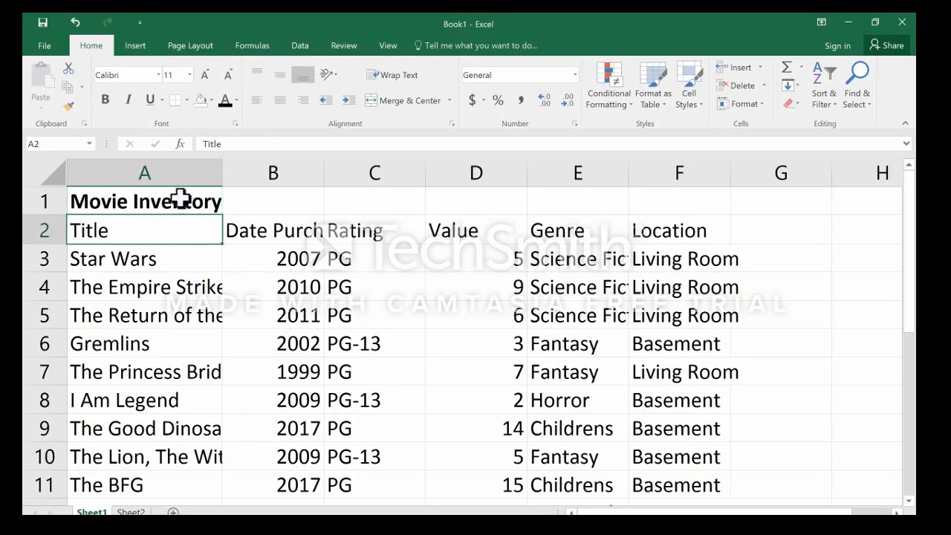
pyautogui.moveTo(154, 199); pyautogui.dragTo(673, 204)
pyautogui.scroll(-1, 357, 240)
pyautogui.scroll(1, 378, 248)
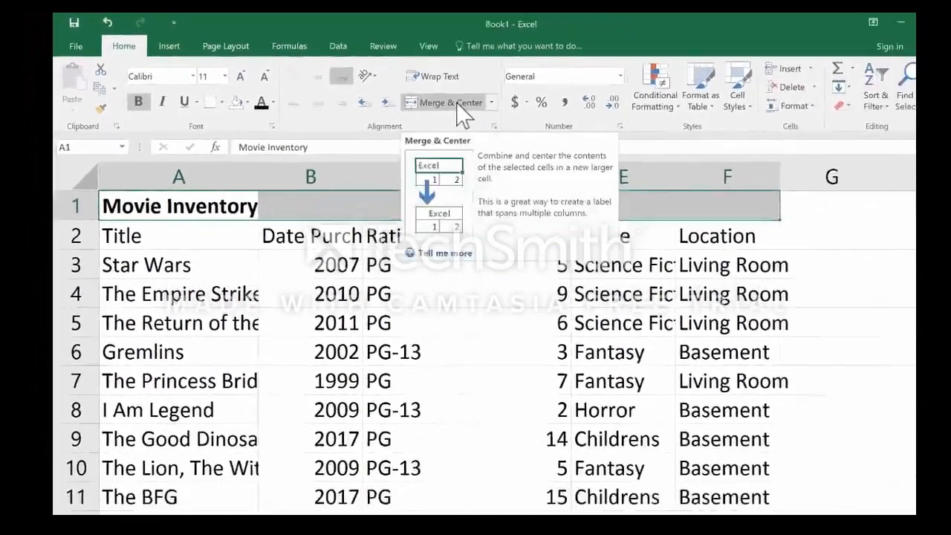
pyautogui.click(459, 105)
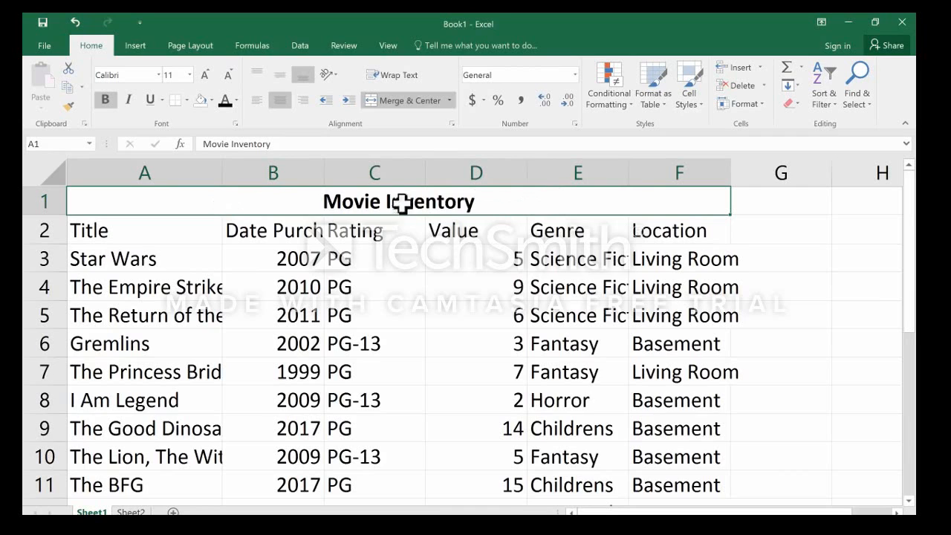
pyautogui.scroll(-2, 404, 201)
pyautogui.scroll(-1, 409, 123)
pyautogui.scroll(-1, 276, 100)
pyautogui.click(104, 46)
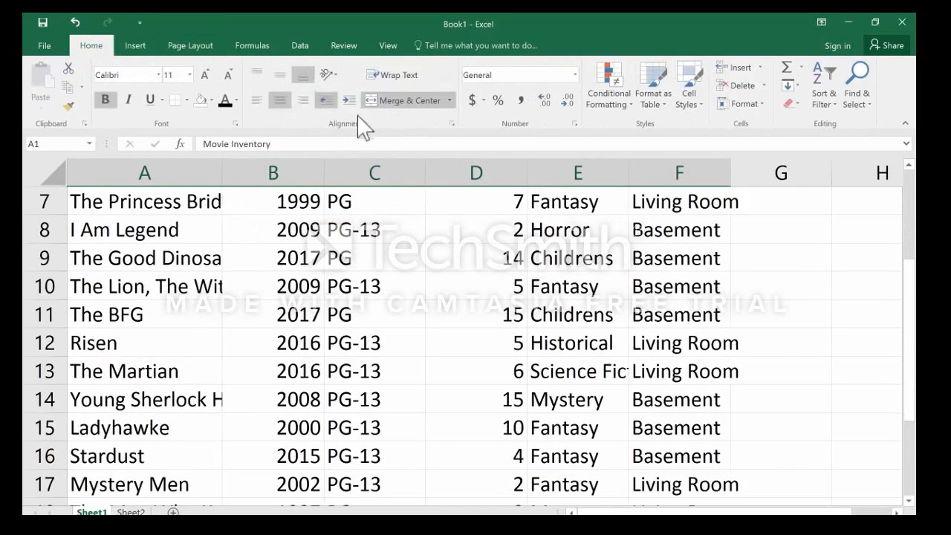
pyautogui.scroll(2, 405, 204)
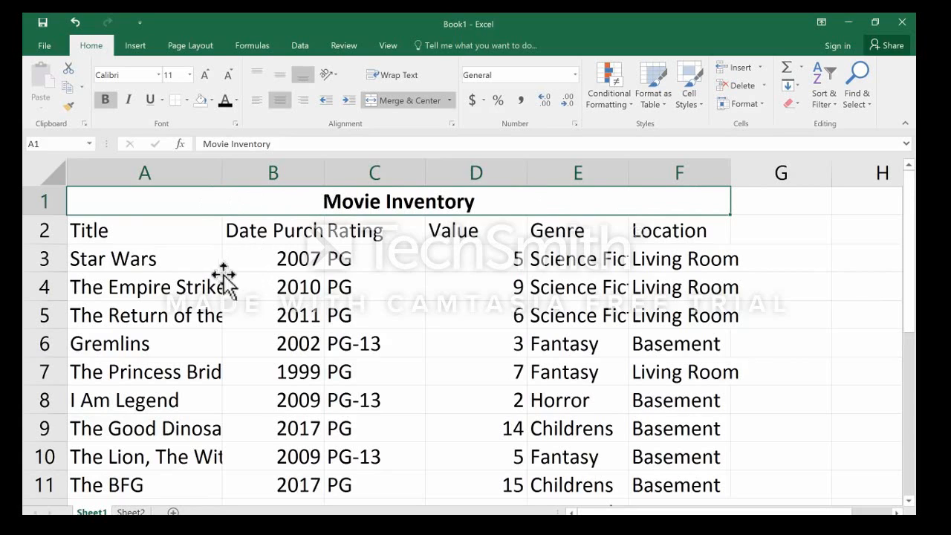
# AutoFit the widths of columns A, B and C so their titles, Date Purchased and Rating entries fit.
pyautogui.click(199, 294)
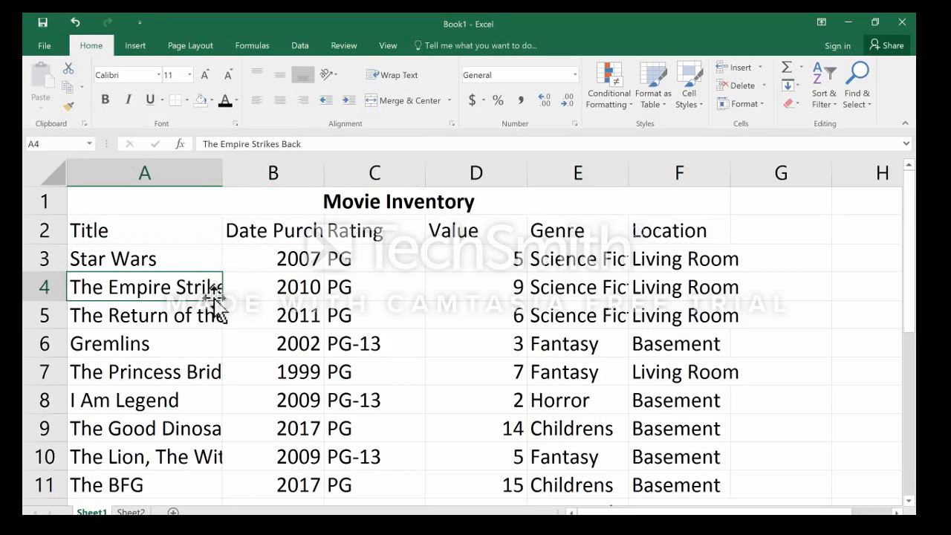
pyautogui.moveTo(225, 174); pyautogui.dragTo(253, 182)
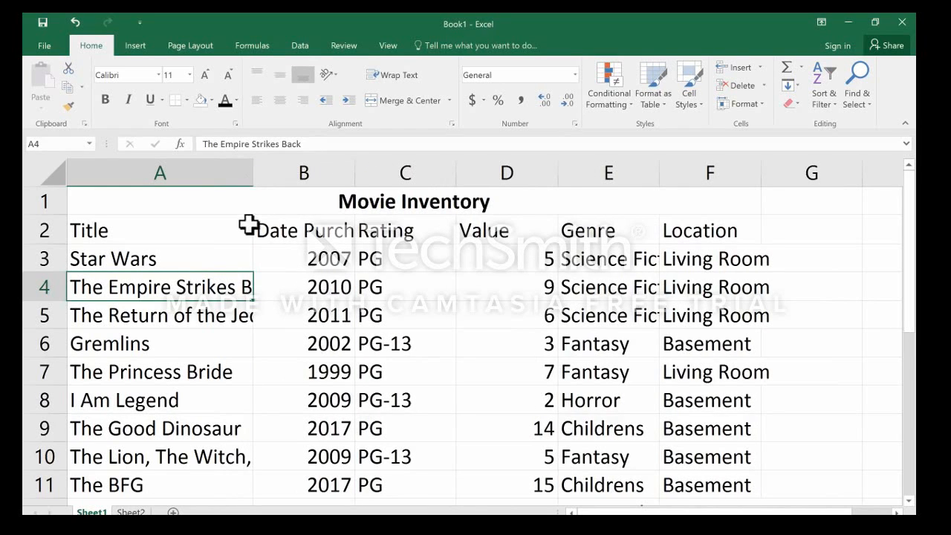
pyautogui.doubleClick(252, 173)
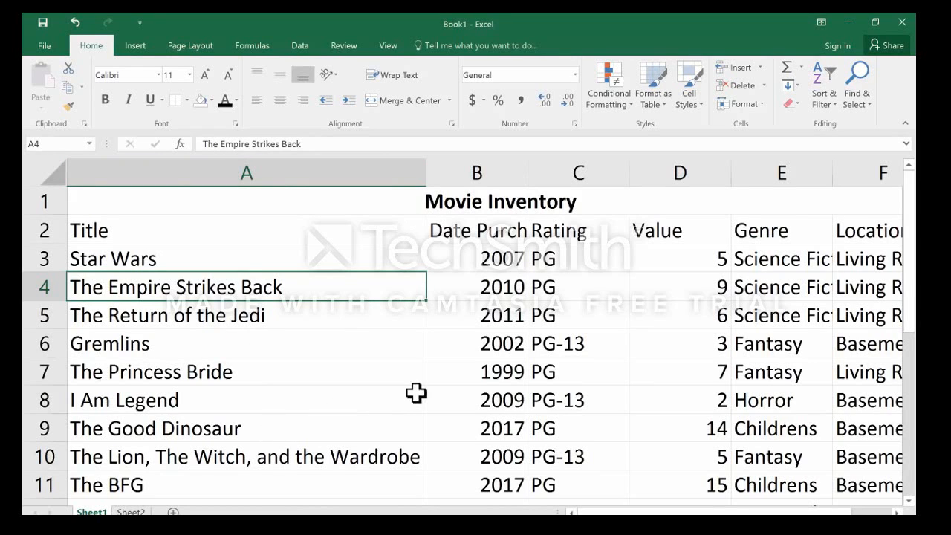
pyautogui.doubleClick(527, 170)
pyautogui.doubleClick(676, 174)
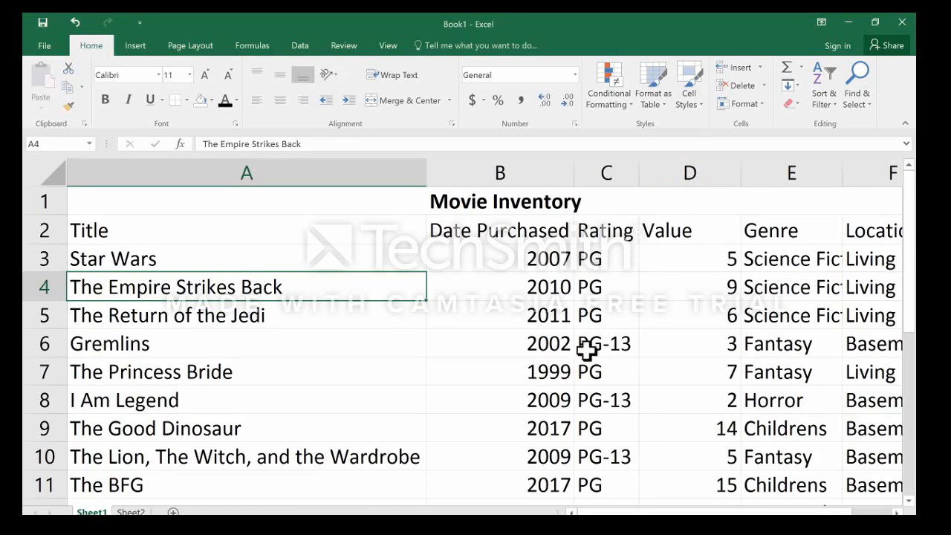
pyautogui.scroll(-1, 757, 223)
pyautogui.scroll(1, 756, 205)
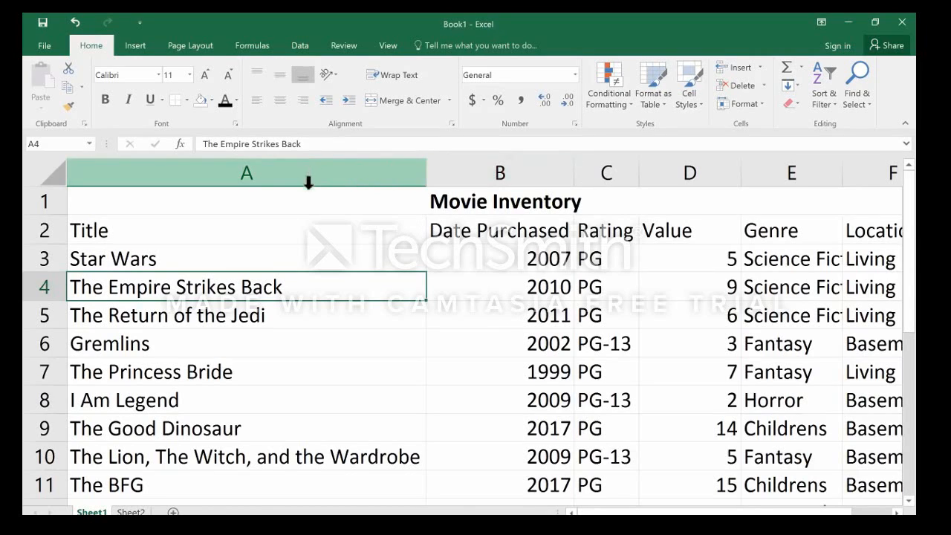
# AutoFit the widths of columns A through F together, and check the fit across all movie records.
pyautogui.moveTo(292, 168); pyautogui.dragTo(552, 176)
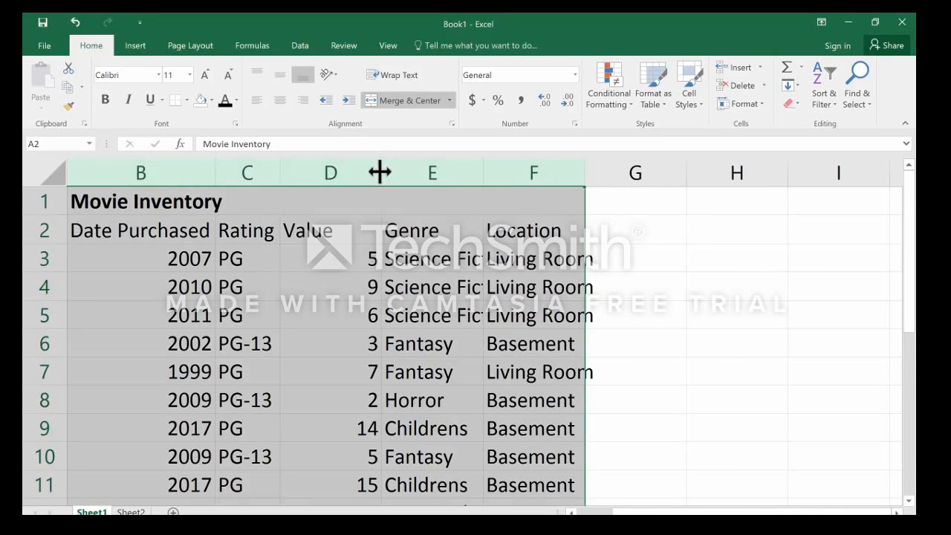
pyautogui.doubleClick(381, 169)
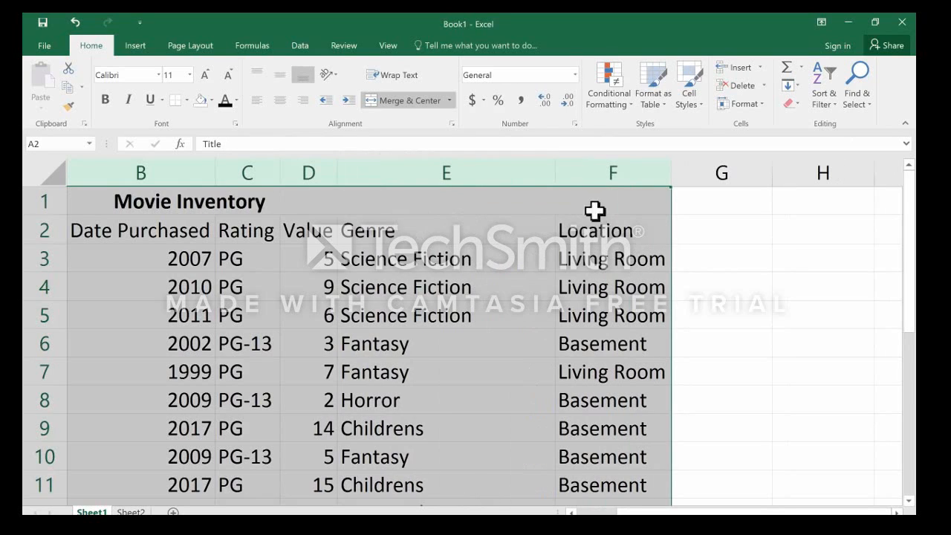
pyautogui.click(788, 253)
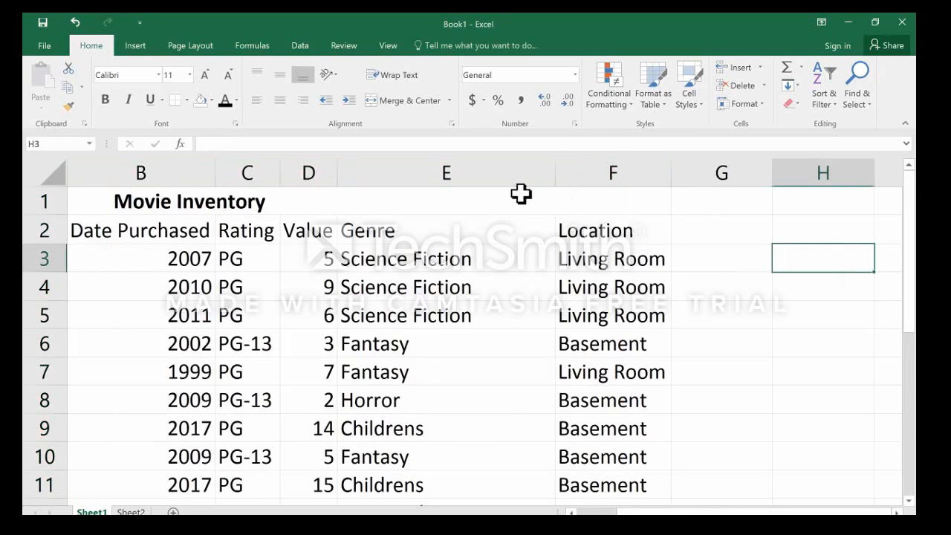
pyautogui.scroll(-11, 618, 301)
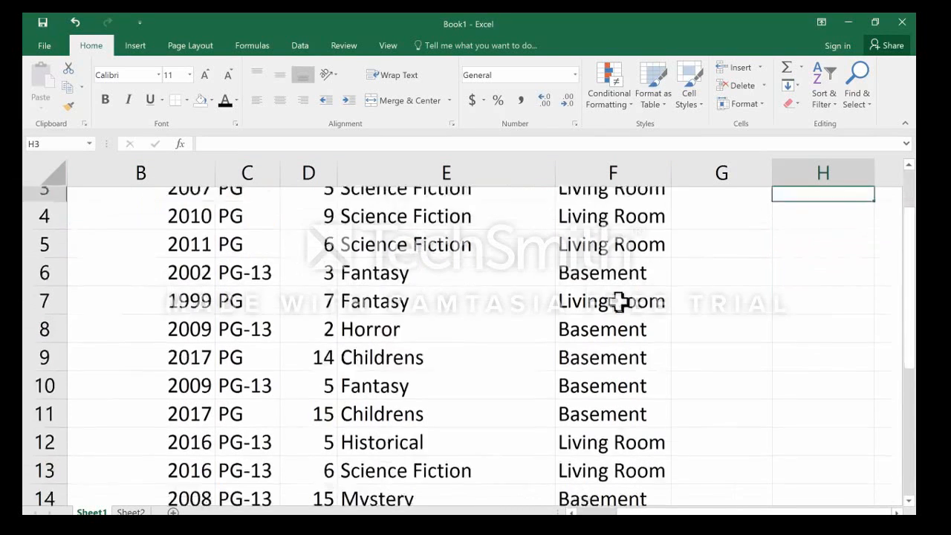
pyautogui.scroll(11, 618, 302)
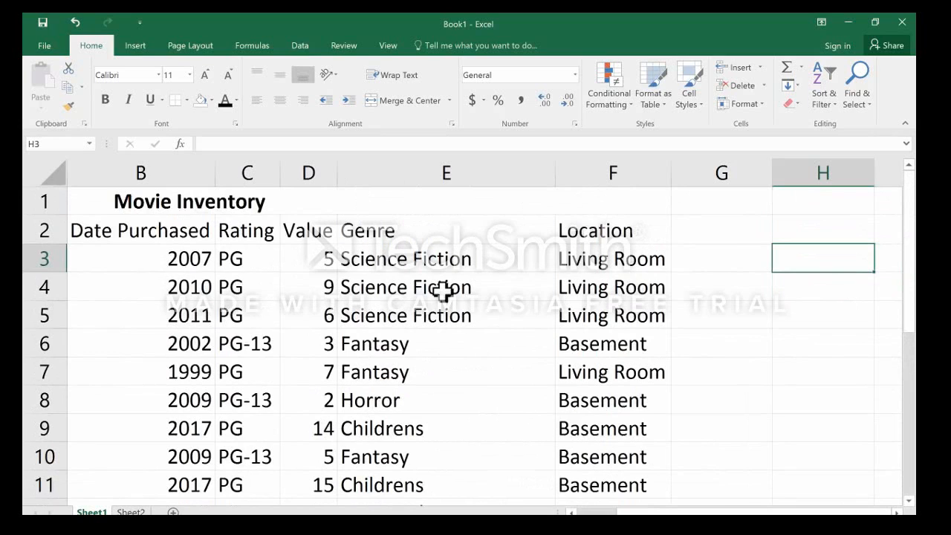
pyautogui.moveTo(621, 512)
pyautogui.mouseDown()
pyautogui.moveTo(613, 513)
pyautogui.moveTo(631, 512)
pyautogui.moveTo(618, 512)
pyautogui.mouseUp()
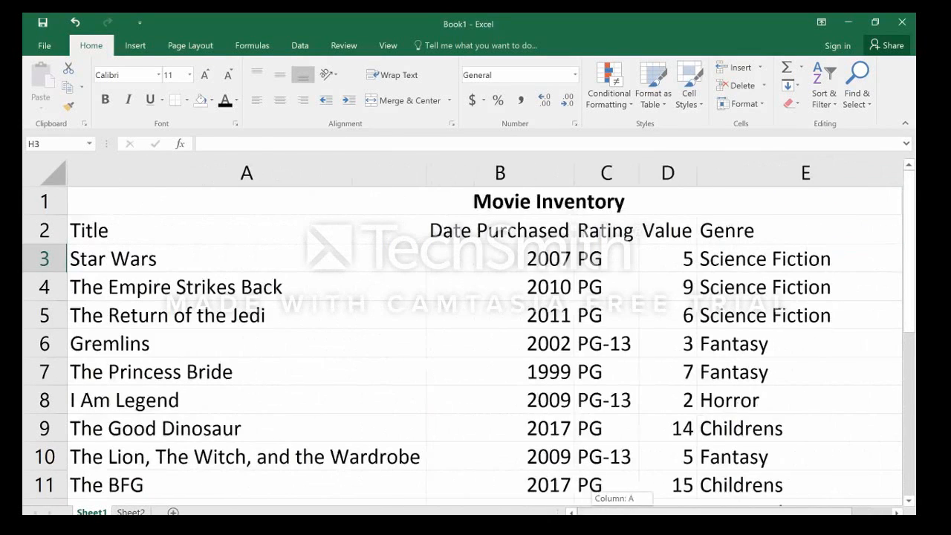
pyautogui.scroll(-5, 383, 283)
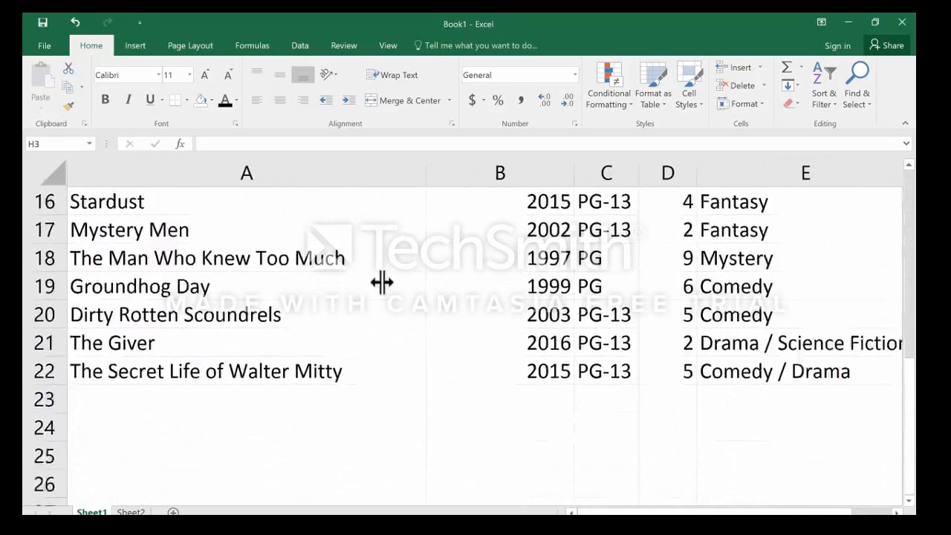
pyautogui.scroll(5, 382, 281)
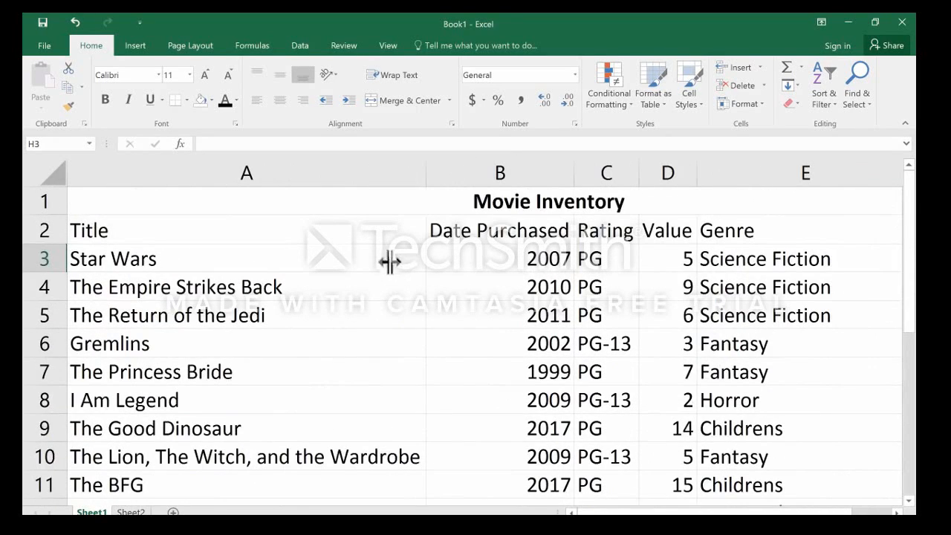
# Try narrowing columns A through F to one equal width, and AutoFit them back to their contents.
pyautogui.moveTo(292, 176); pyautogui.dragTo(772, 161)
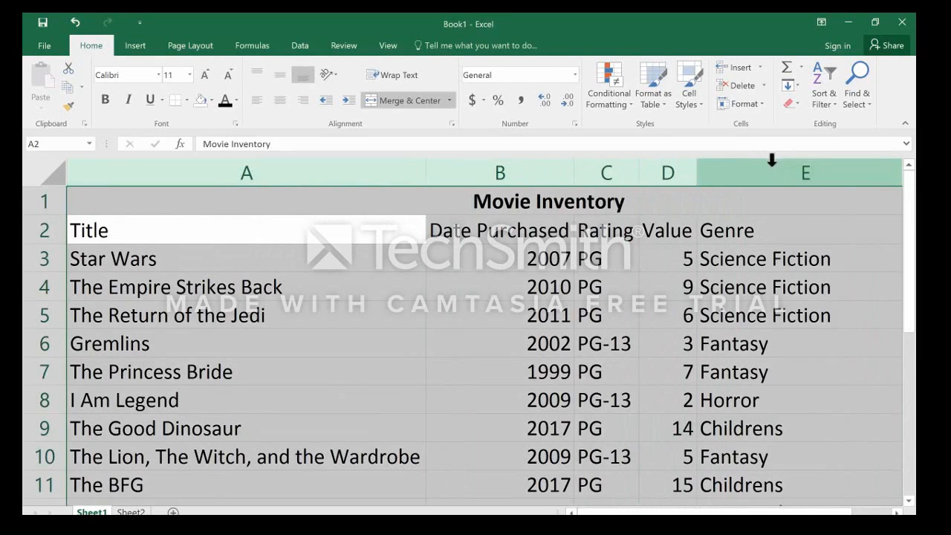
pyautogui.click(403, 191)
pyautogui.click(315, 272)
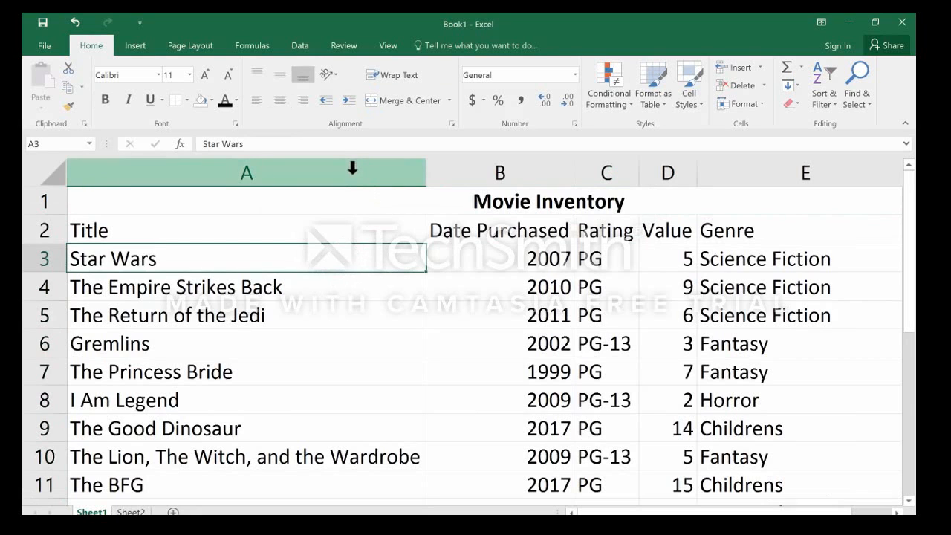
pyautogui.moveTo(352, 169); pyautogui.dragTo(471, 179)
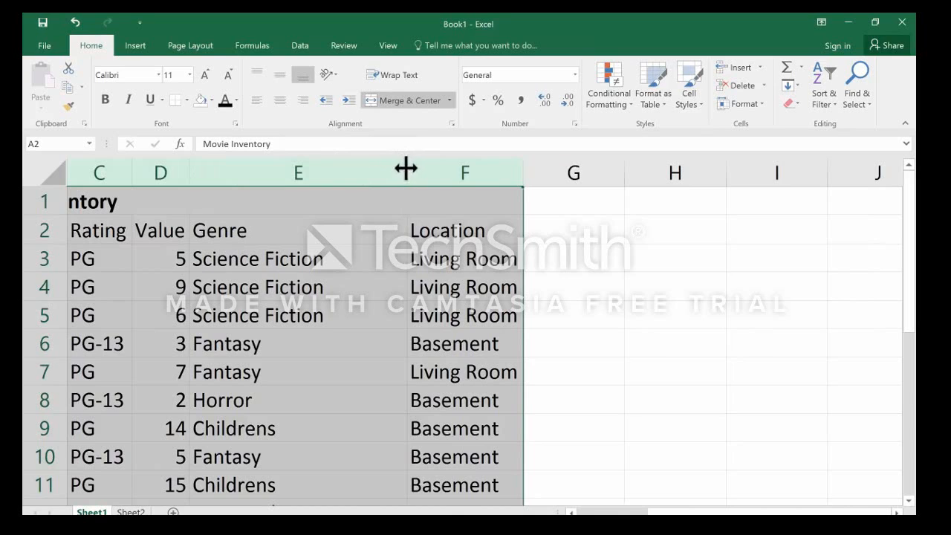
pyautogui.moveTo(406, 170); pyautogui.dragTo(243, 176)
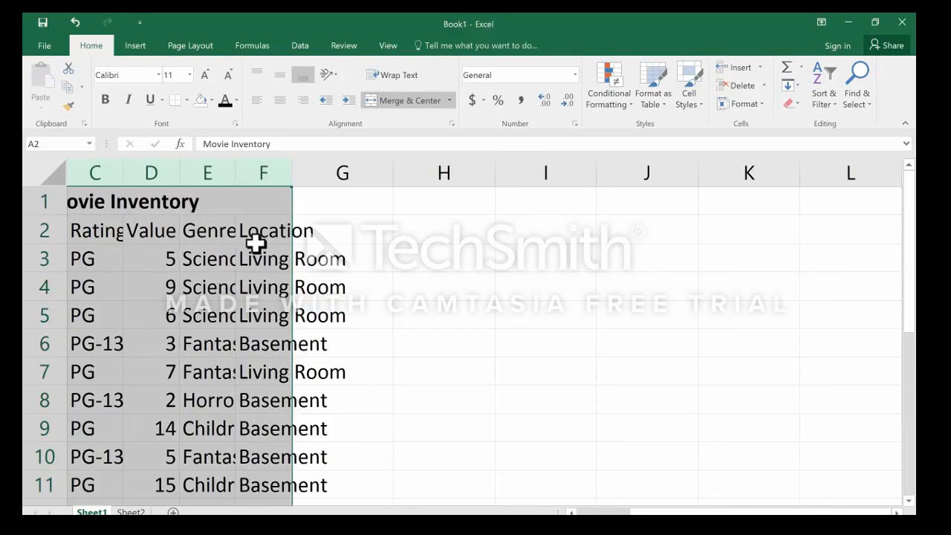
pyautogui.moveTo(836, 512); pyautogui.dragTo(781, 512)
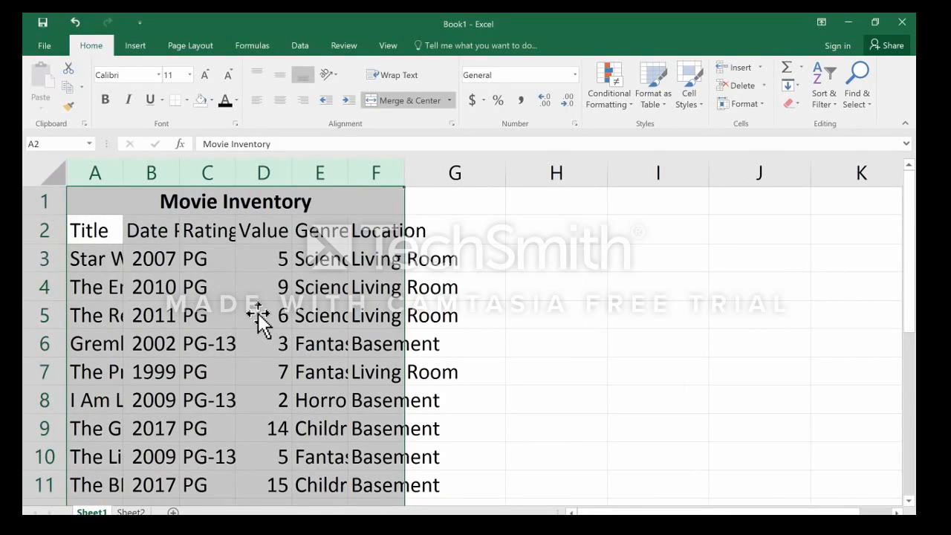
pyautogui.moveTo(179, 172); pyautogui.dragTo(180, 173)
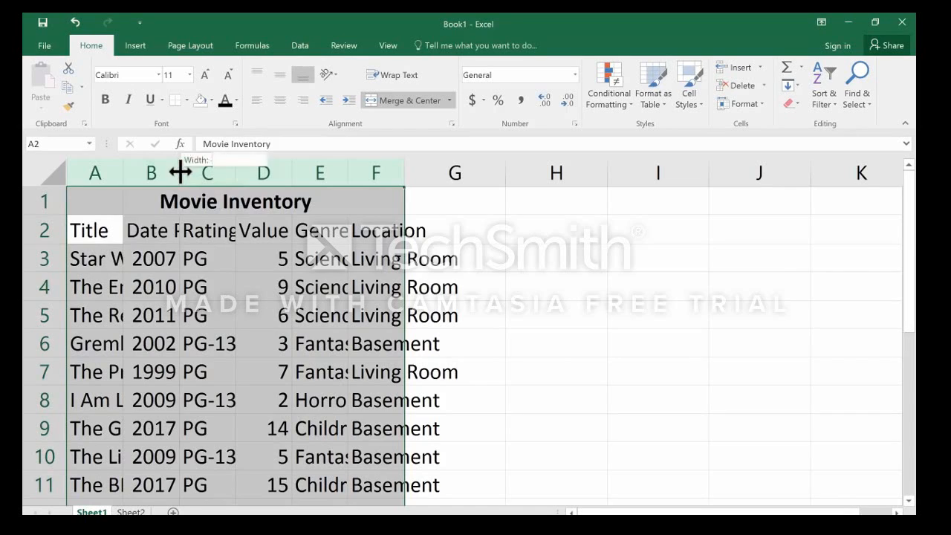
pyautogui.doubleClick(180, 172)
pyautogui.click(435, 307)
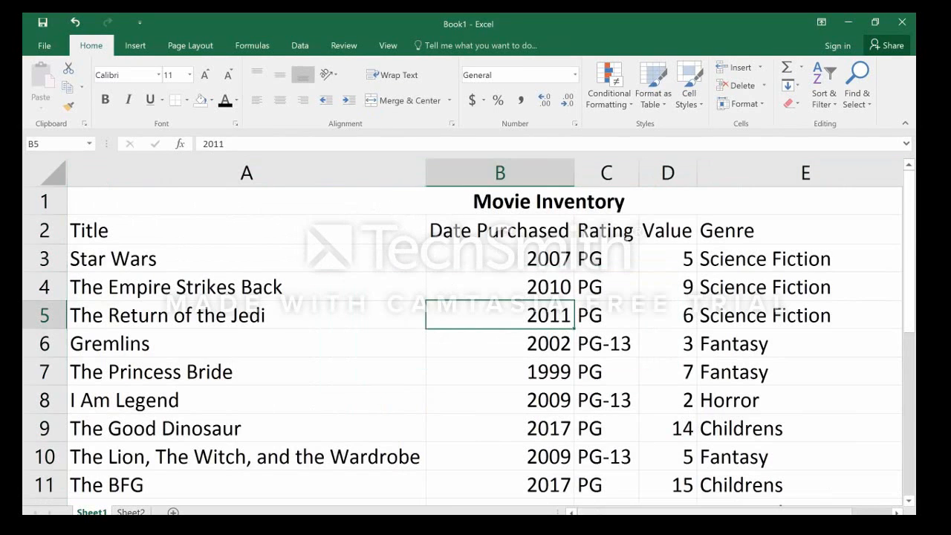
# Narrow column A manually to roughly three quarters of its fitted width.
pyautogui.moveTo(608, 513)
pyautogui.mouseDown()
pyautogui.moveTo(644, 512)
pyautogui.moveTo(605, 513)
pyautogui.mouseUp()
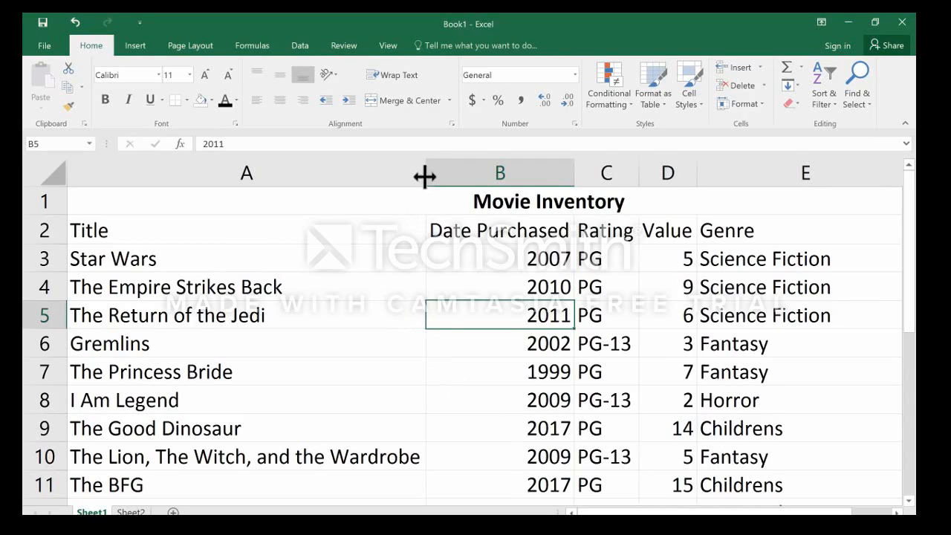
pyautogui.moveTo(424, 175); pyautogui.dragTo(332, 180)
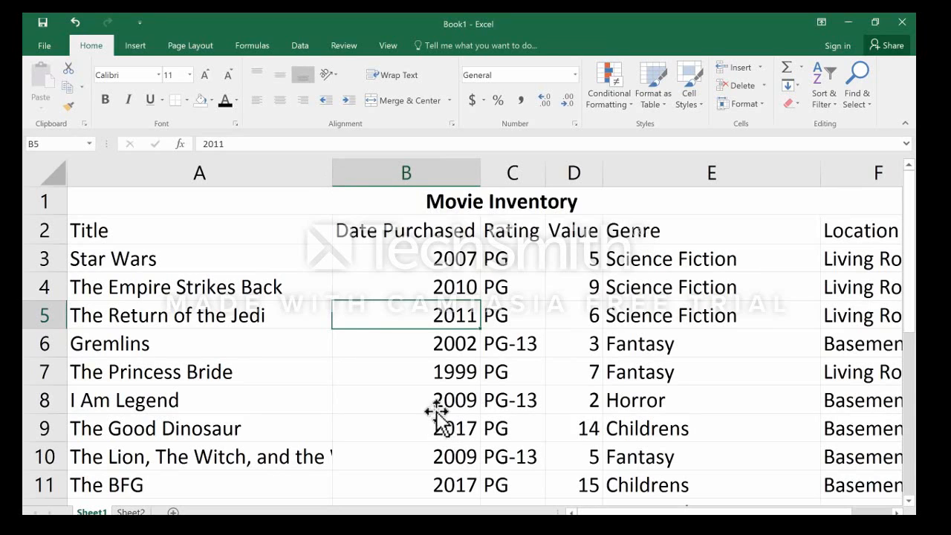
# Underline the Movie Inventory title, and make the column headings in A2:F2 bold and italic.
pyautogui.click(455, 202)
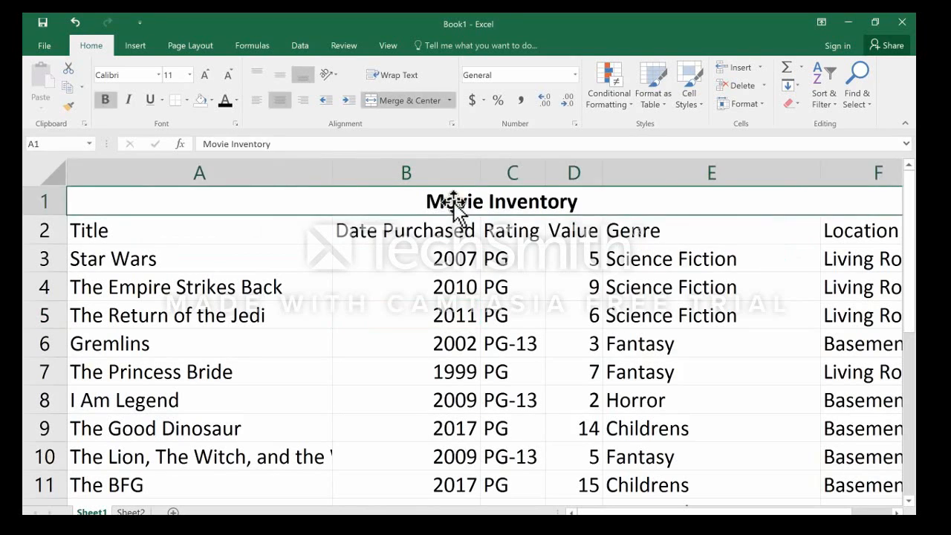
pyautogui.click(149, 101)
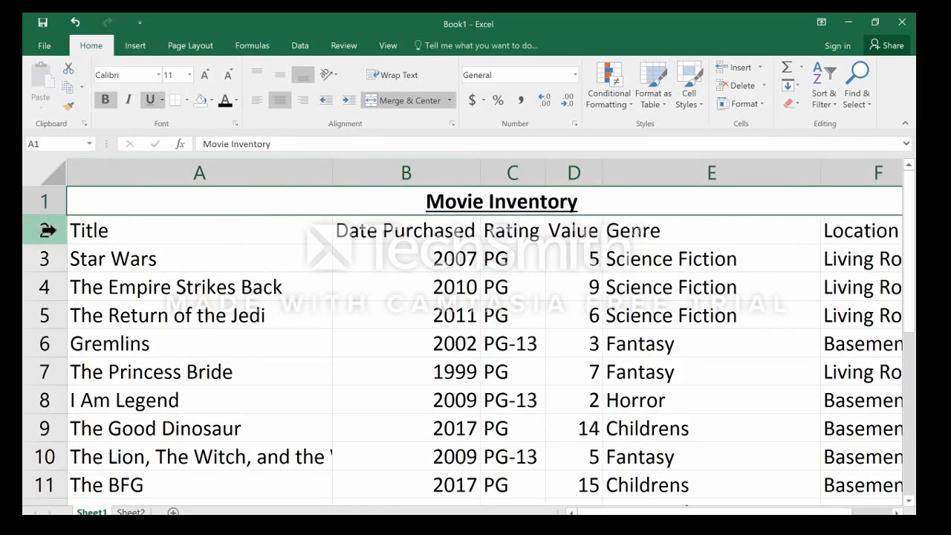
pyautogui.moveTo(153, 236); pyautogui.dragTo(564, 232)
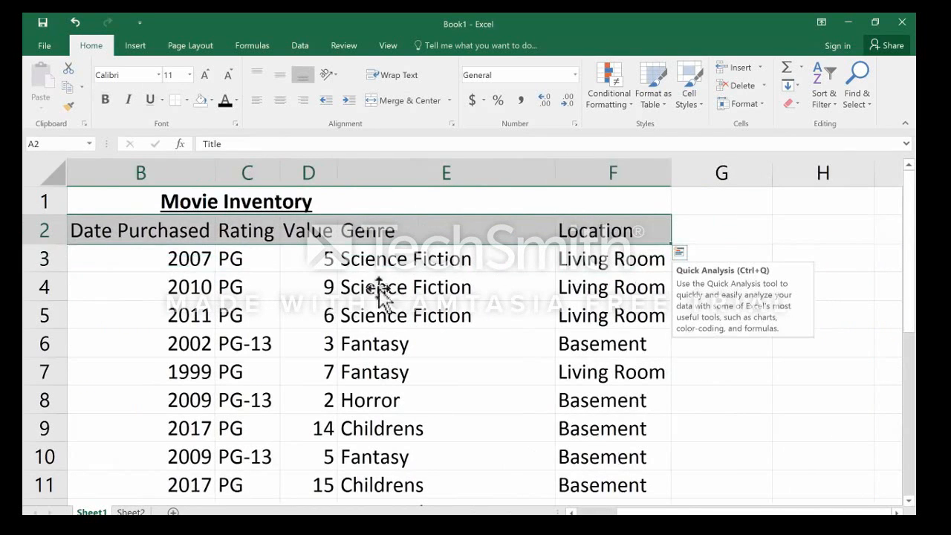
pyautogui.click(106, 101)
pyautogui.click(130, 101)
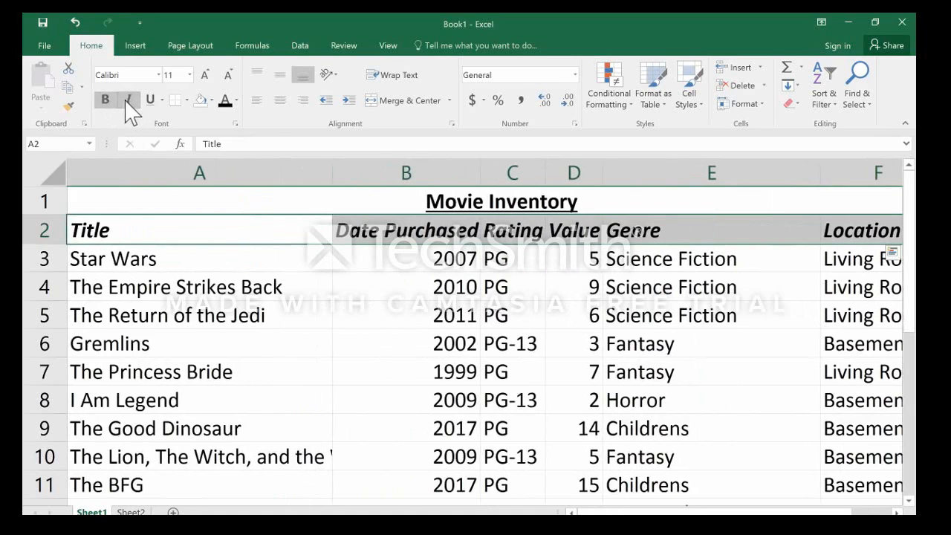
pyautogui.click(319, 288)
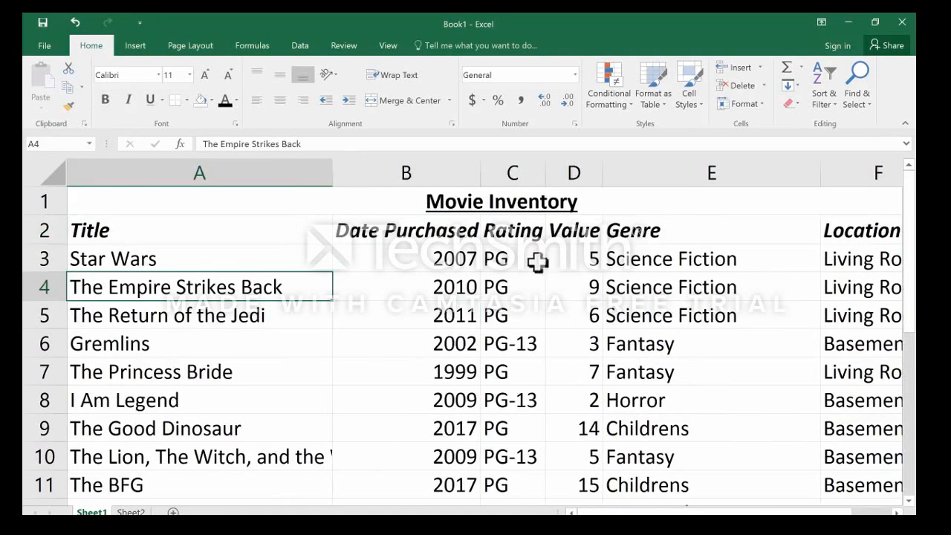
# Try removing bold and italic from the headings in row 2, restoring each format.
pyautogui.click(39, 230)
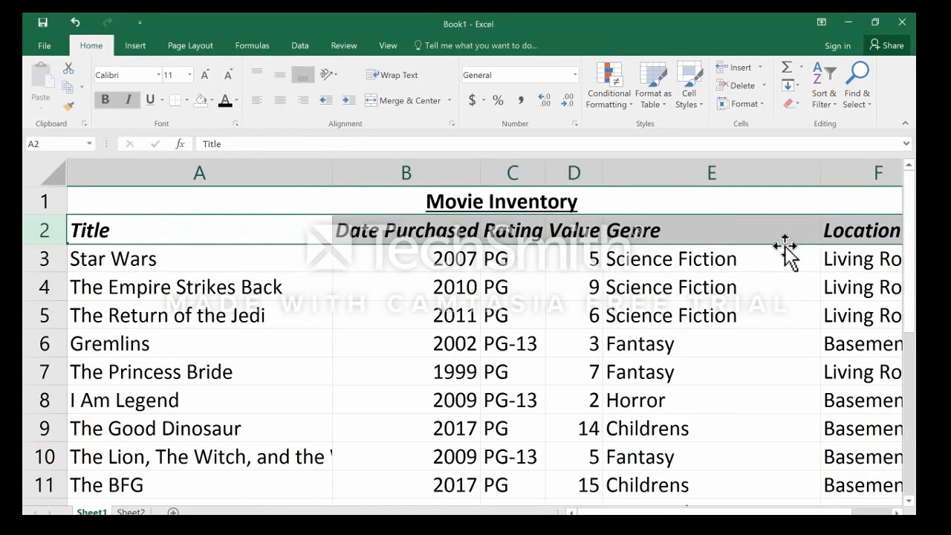
pyautogui.moveTo(806, 512)
pyautogui.mouseDown()
pyautogui.moveTo(825, 512)
pyautogui.moveTo(795, 512)
pyautogui.mouseUp()
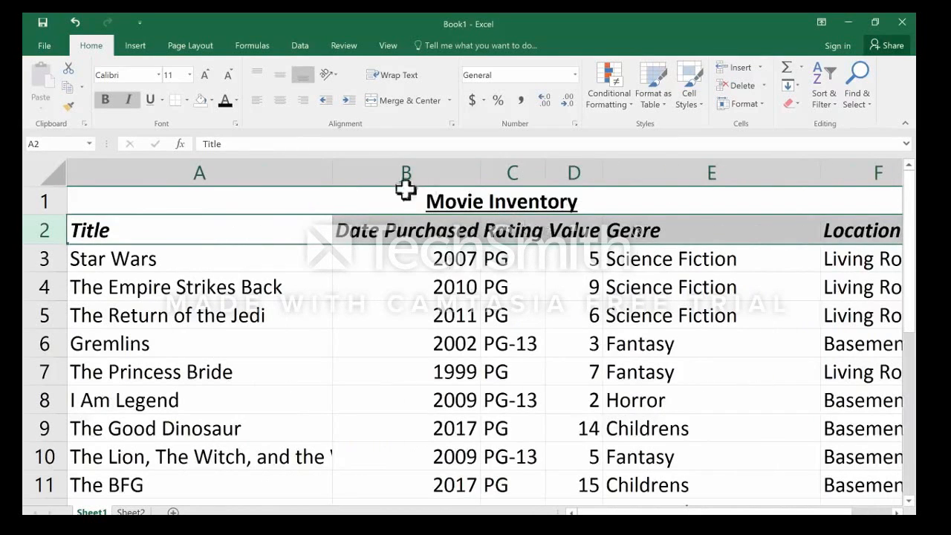
pyautogui.click(108, 98)
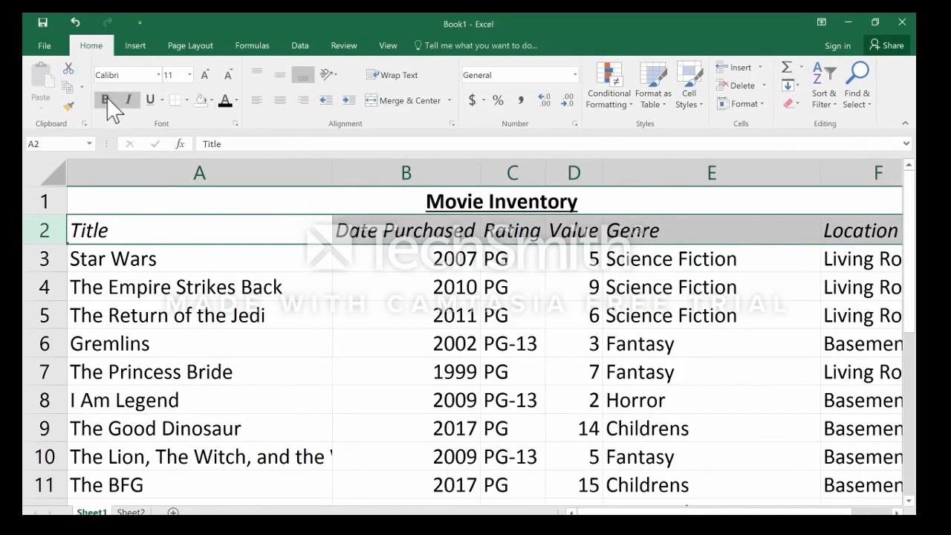
pyautogui.click(108, 97)
pyautogui.click(131, 99)
pyautogui.click(131, 99)
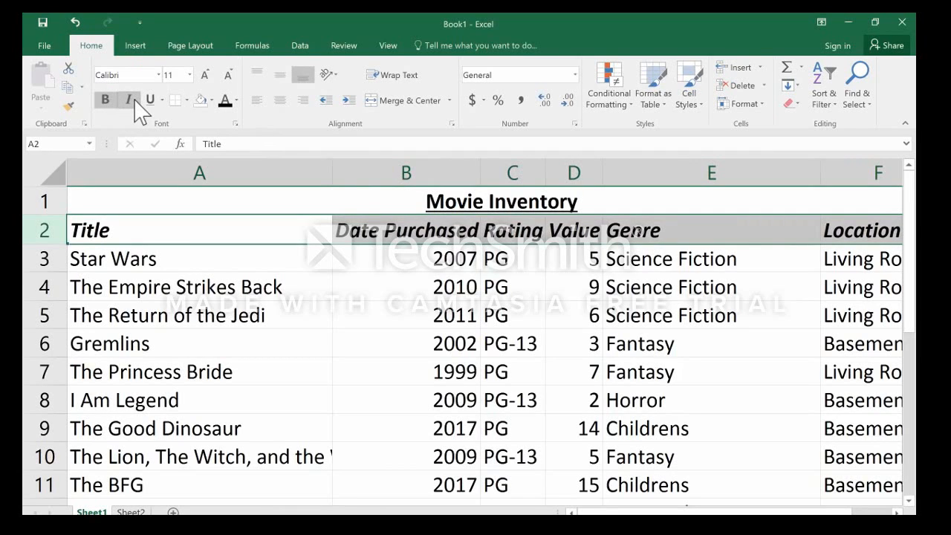
pyautogui.click(498, 428)
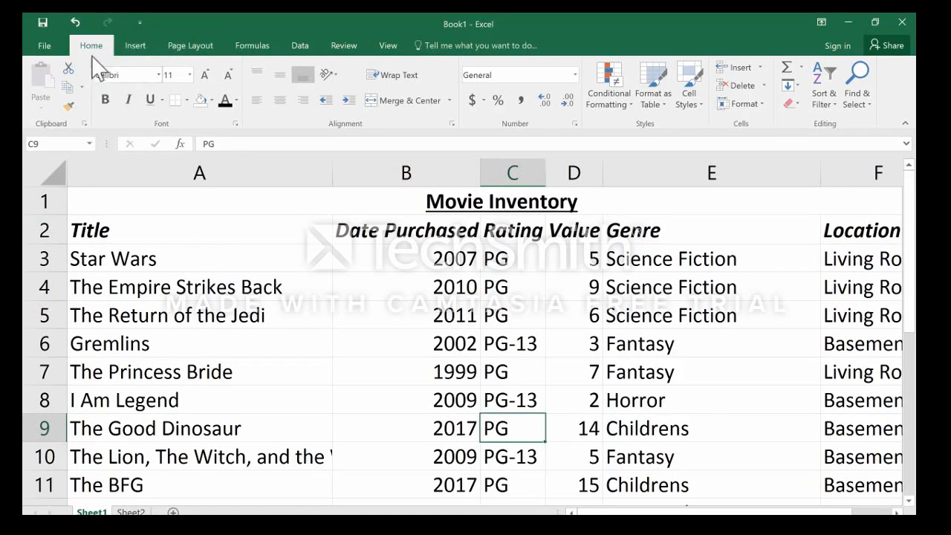
pyautogui.click(195, 46)
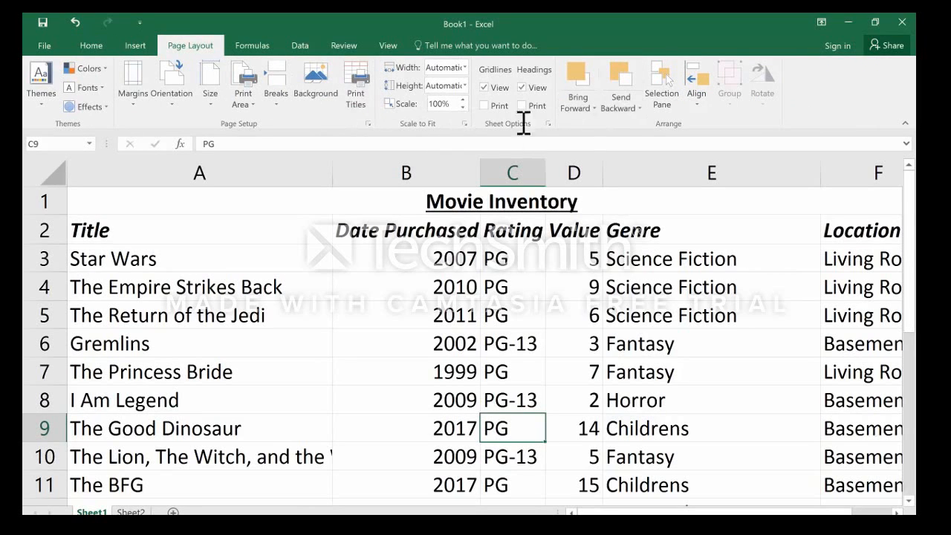
pyautogui.click(169, 232)
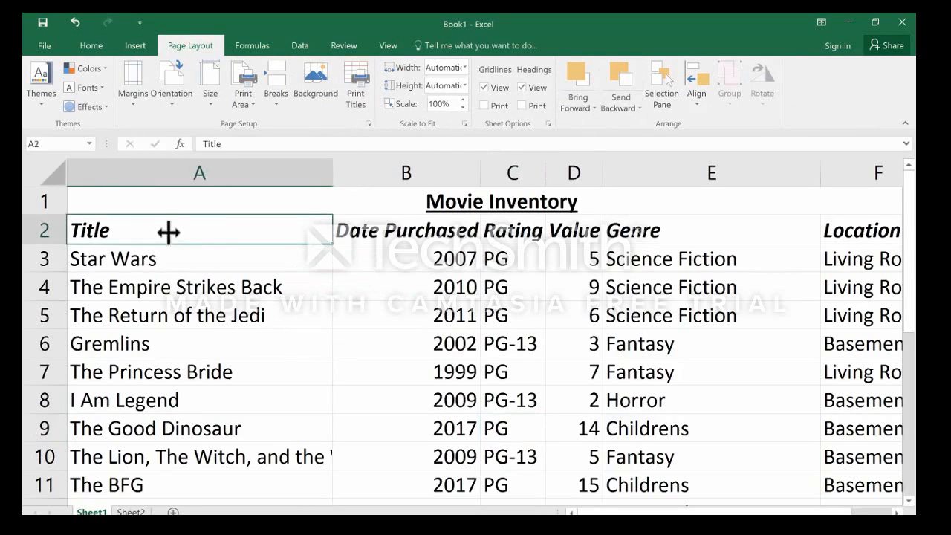
pyautogui.click(227, 167)
pyautogui.click(39, 229)
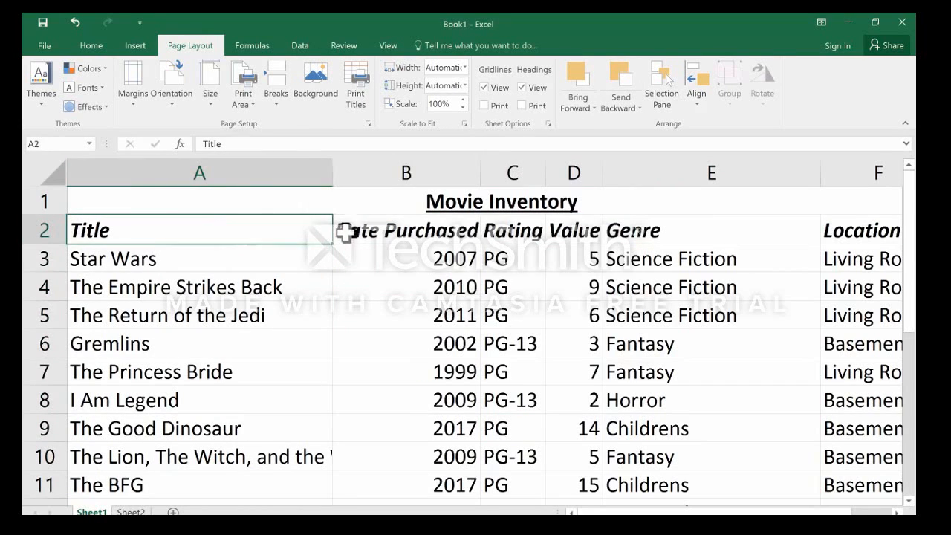
pyautogui.moveTo(346, 230); pyautogui.dragTo(594, 319)
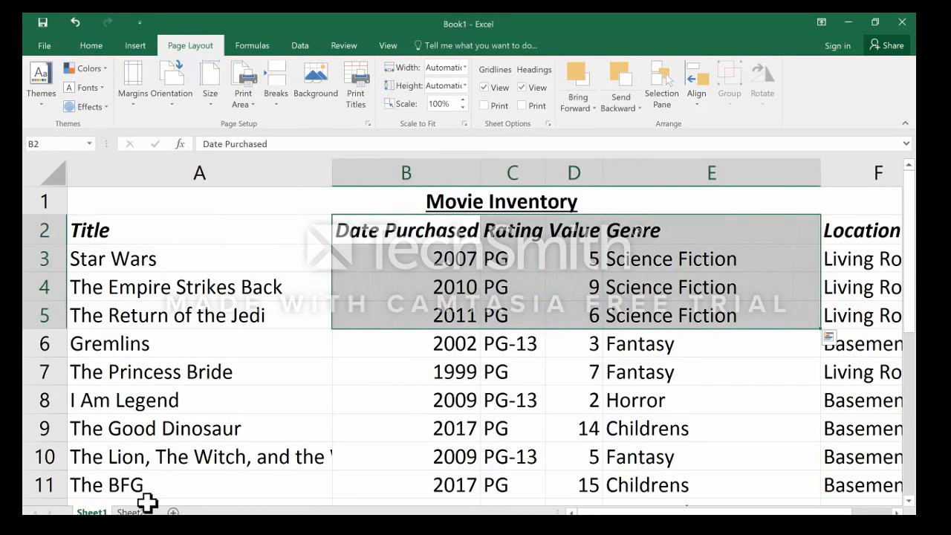
pyautogui.click(391, 422)
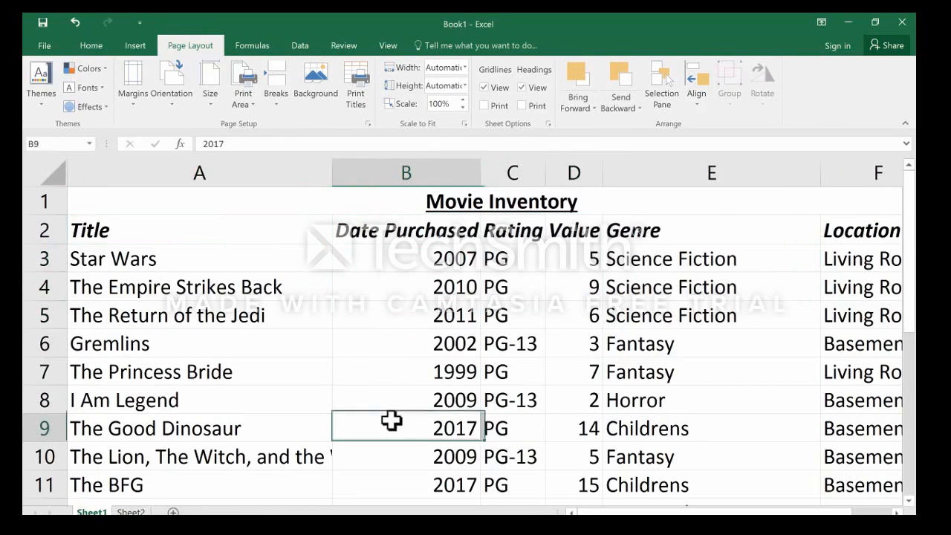
pyautogui.click(422, 209)
pyautogui.click(235, 264)
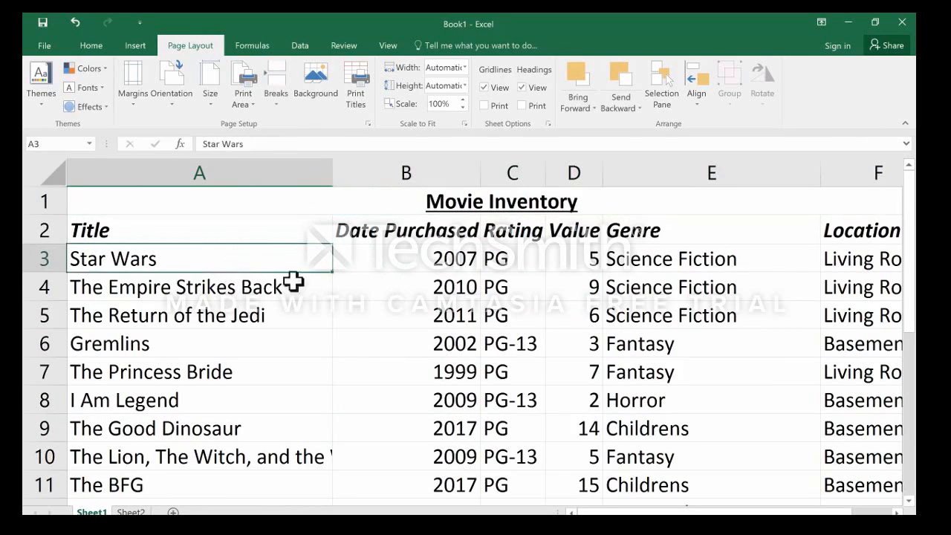
pyautogui.click(90, 46)
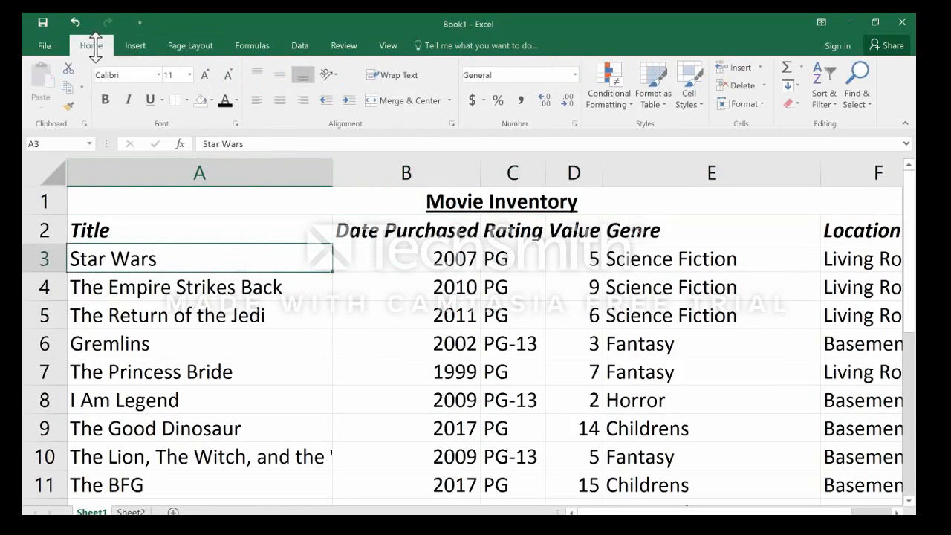
pyautogui.scroll(-1, 350, 250)
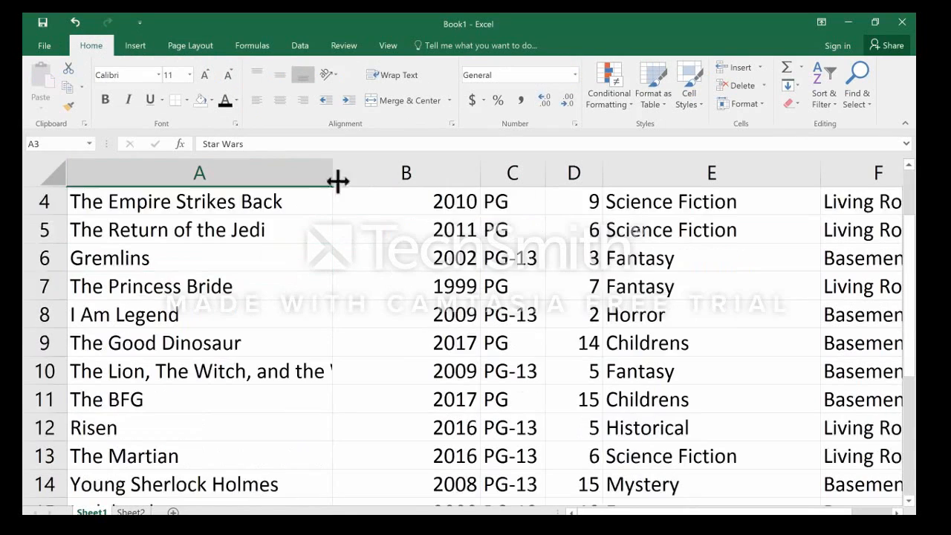
pyautogui.scroll(1, 336, 185)
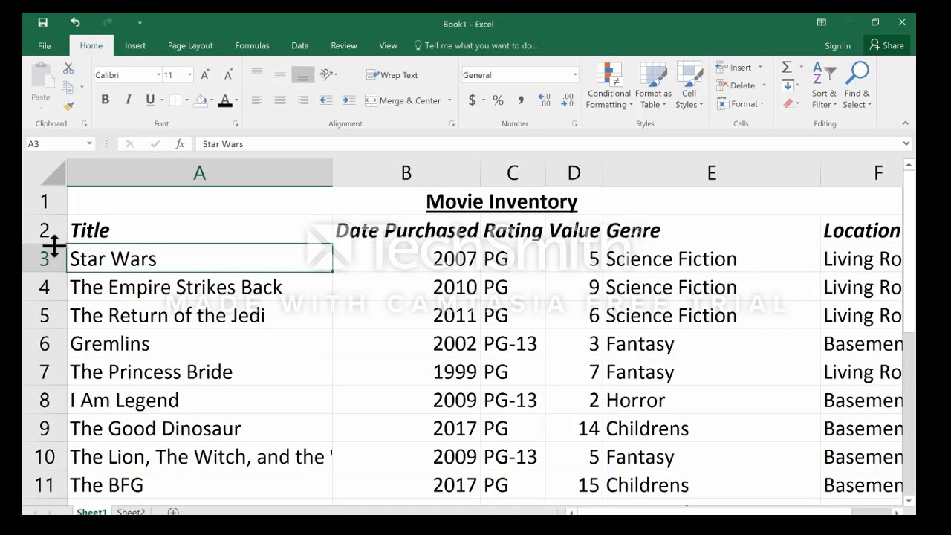
pyautogui.moveTo(49, 239); pyautogui.dragTo(48, 272)
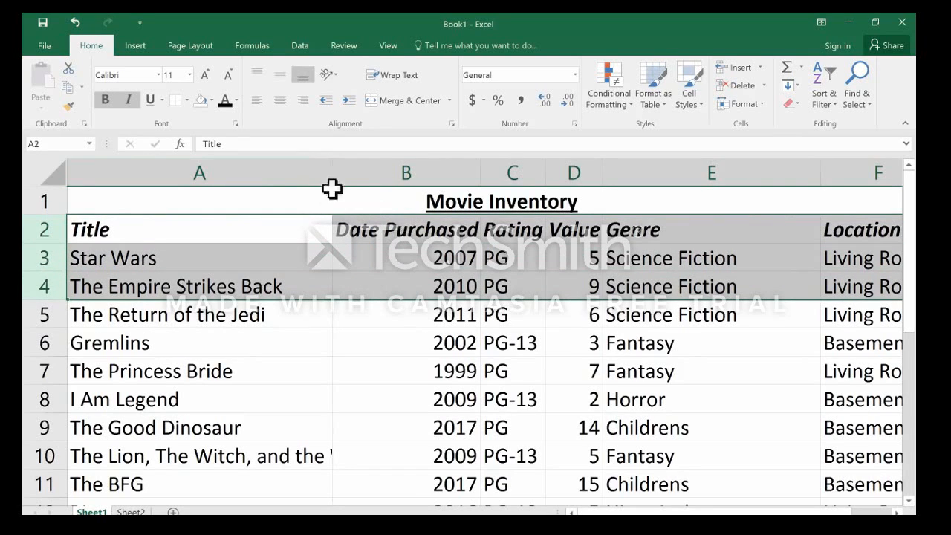
pyautogui.click(250, 170)
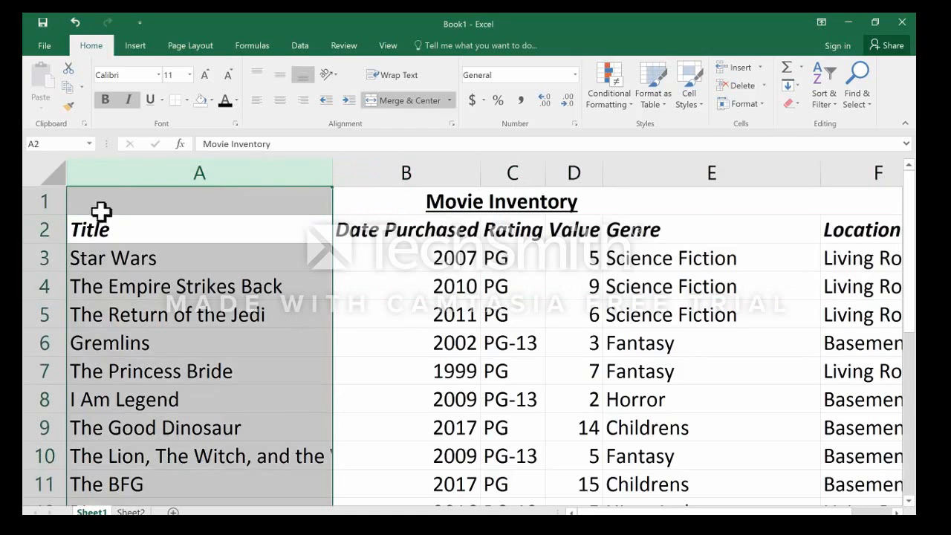
pyautogui.click(496, 376)
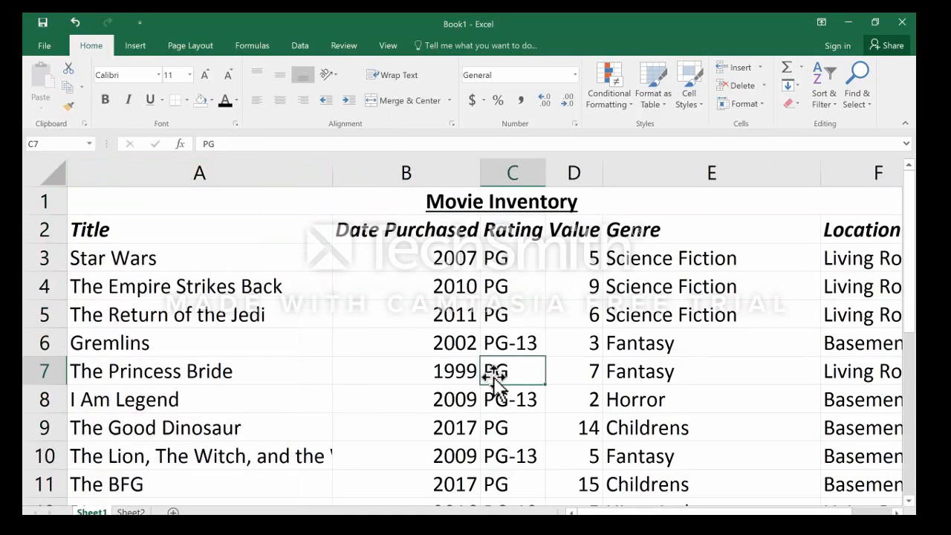